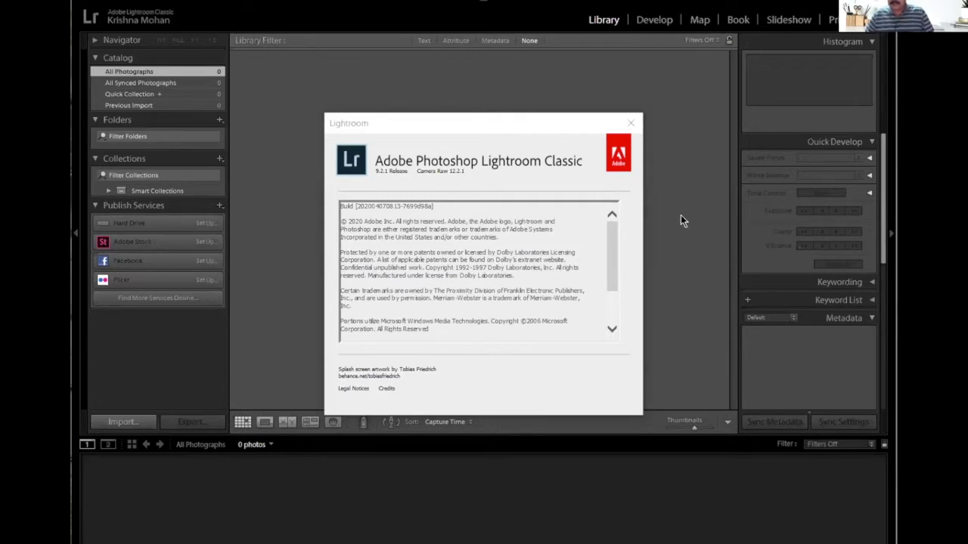
- Close the About window and switch to the Develop module
click(630, 121)
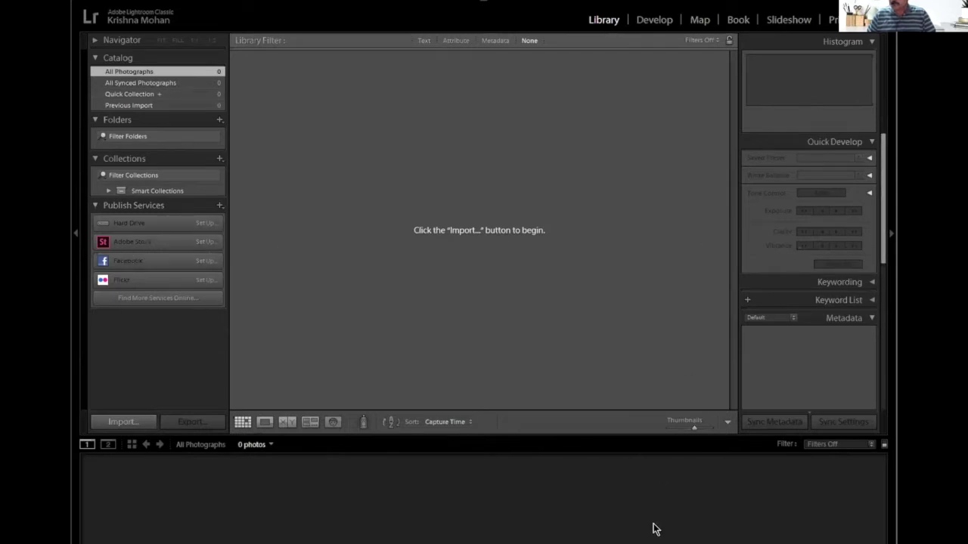
click(647, 21)
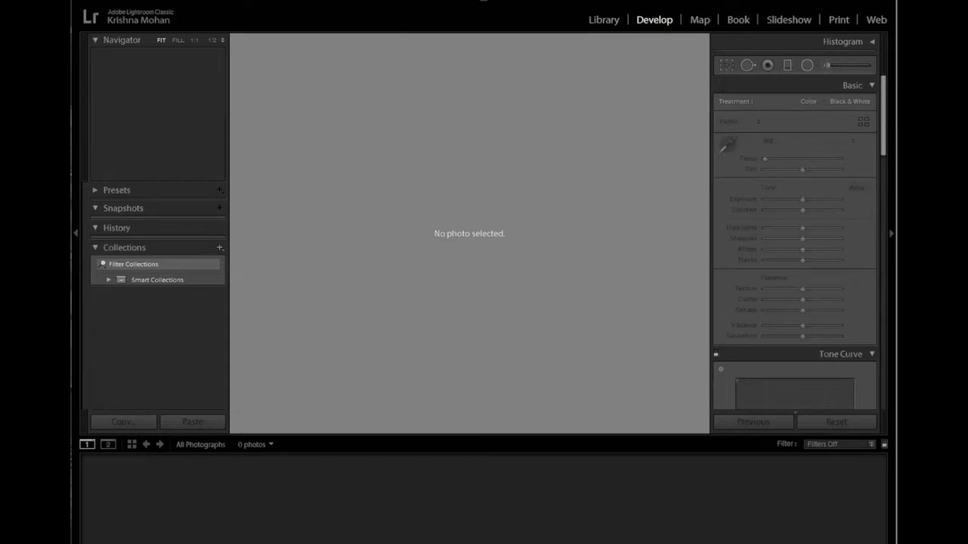
click(397, 139)
click(240, 56)
click(93, 3)
click(86, 1)
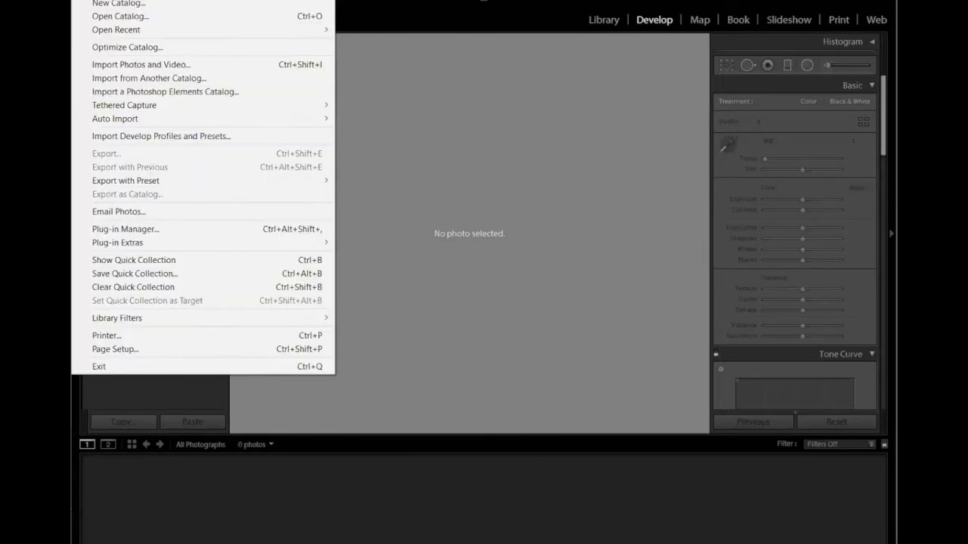
click(87, 4)
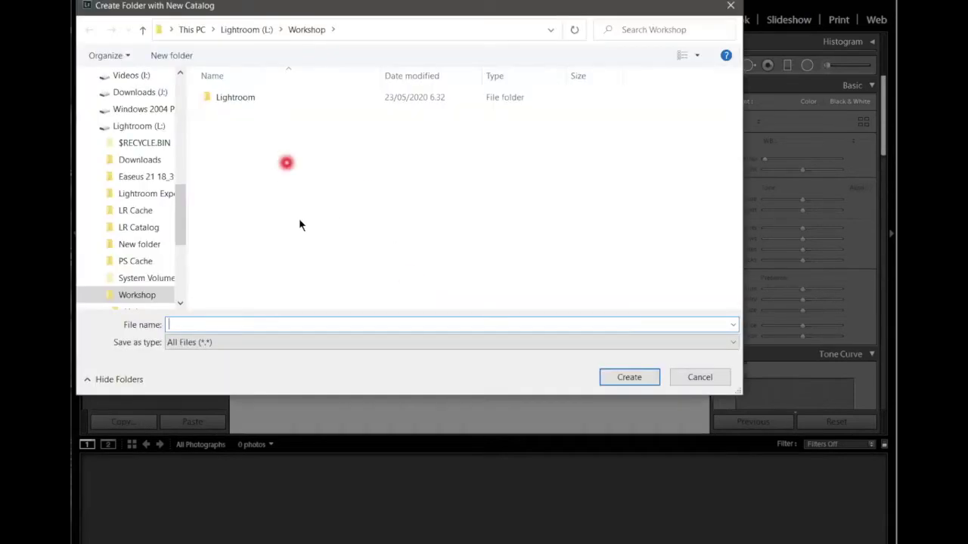
click(192, 30)
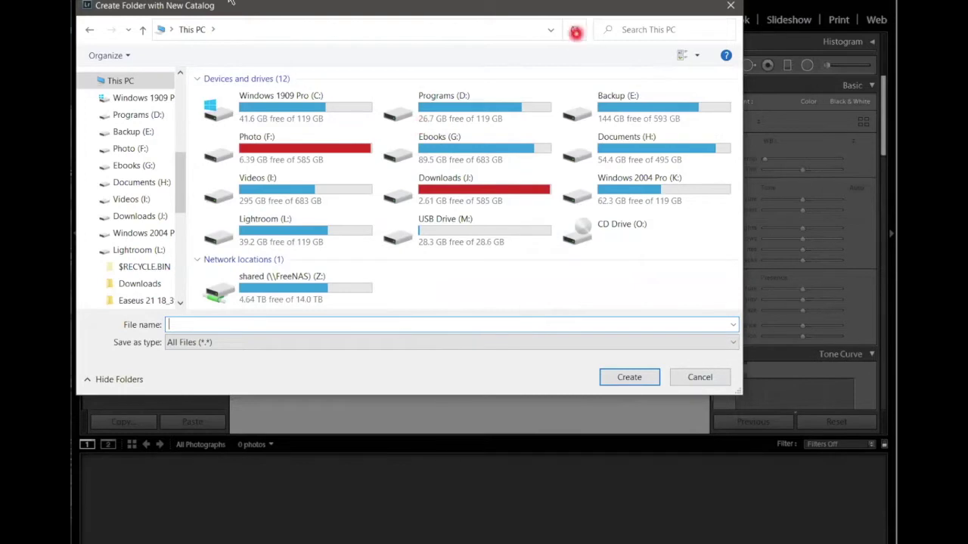
click(692, 377)
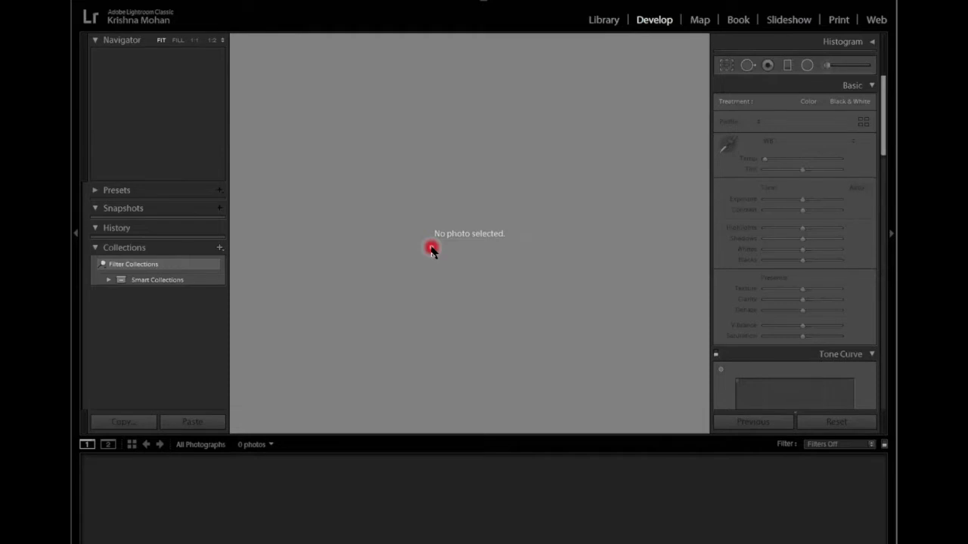
- Toggle the visibility of all panels and hide only the side panels in the Develop module
key(shift+Tab)
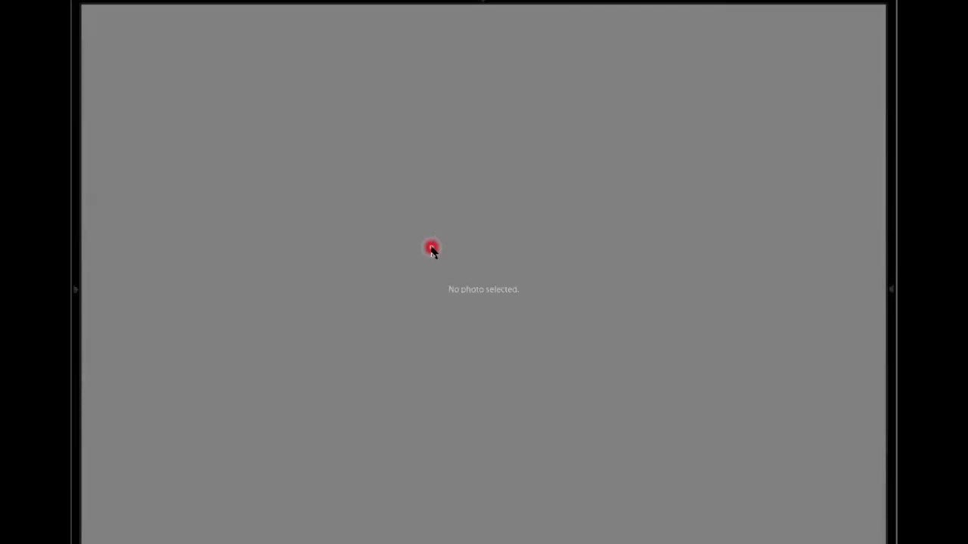
key(shift+Tab)
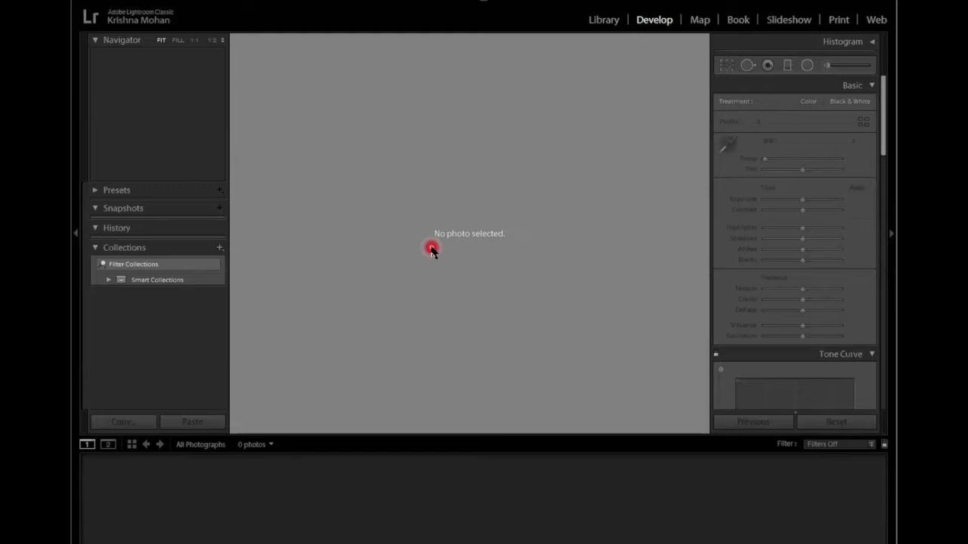
key(shift+Tab)
key(Tab)
key(Tab)
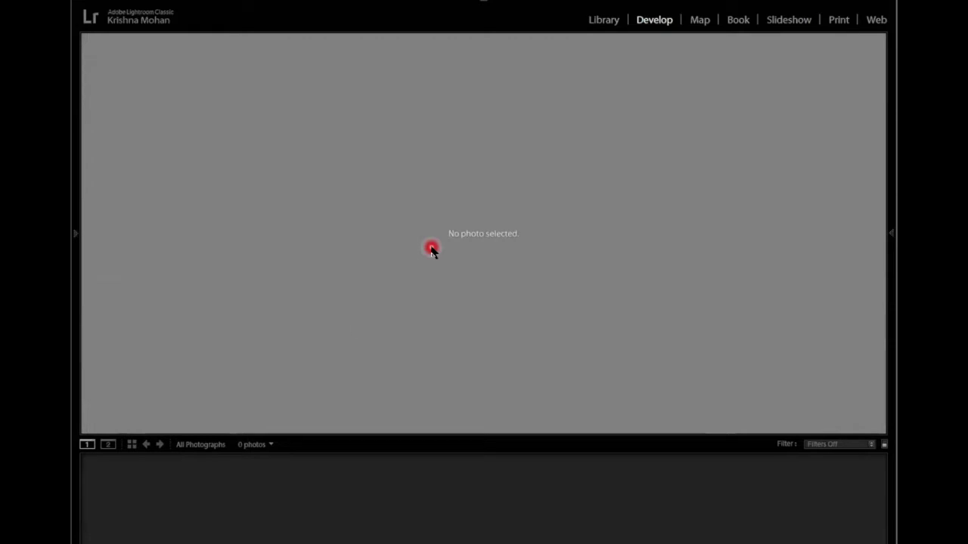
click(469, 505)
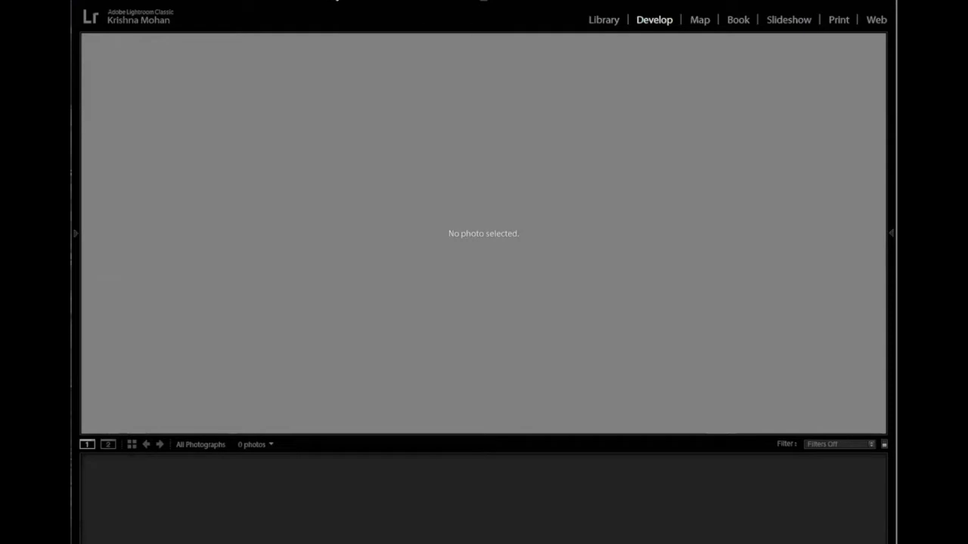
- View the Develop module's shortcut list and, after switching to the Library module, its shortcut list
click(342, 4)
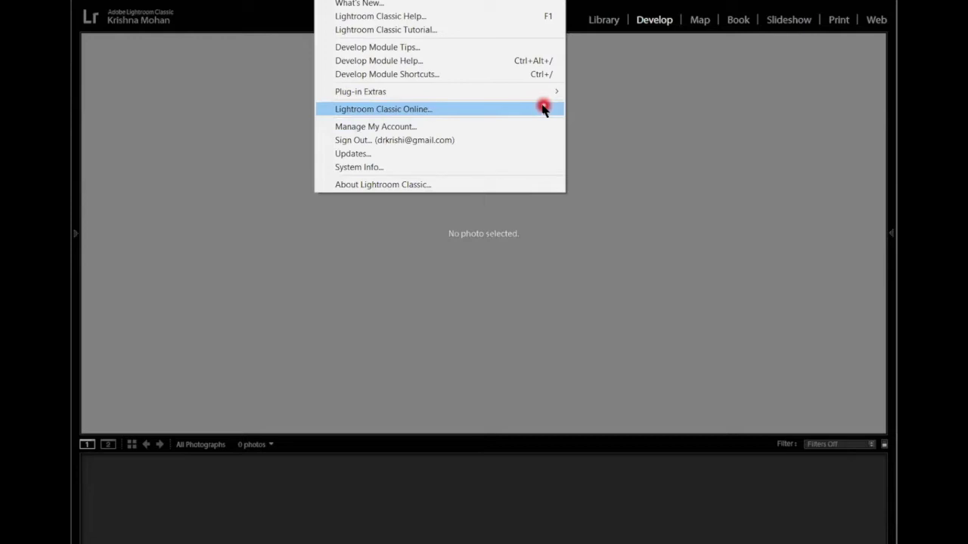
click(527, 74)
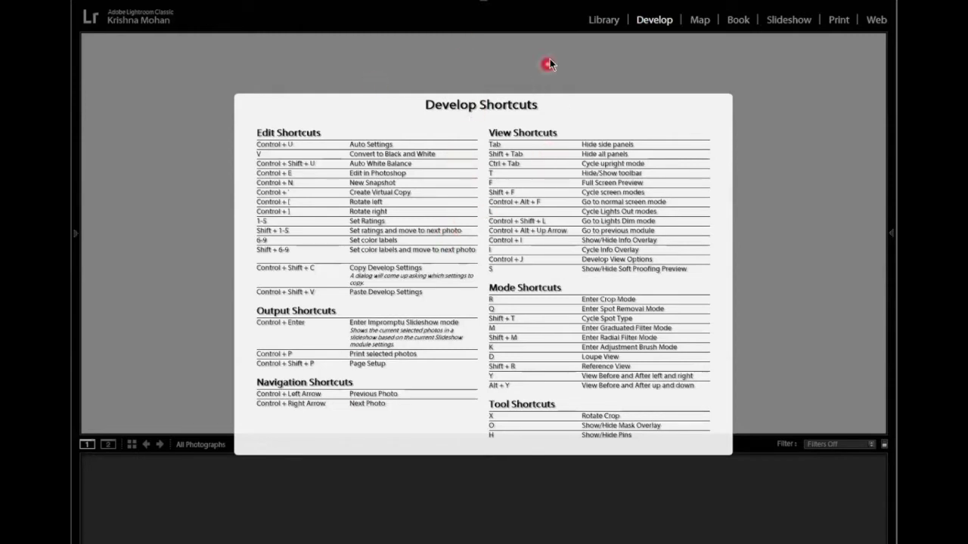
click(602, 18)
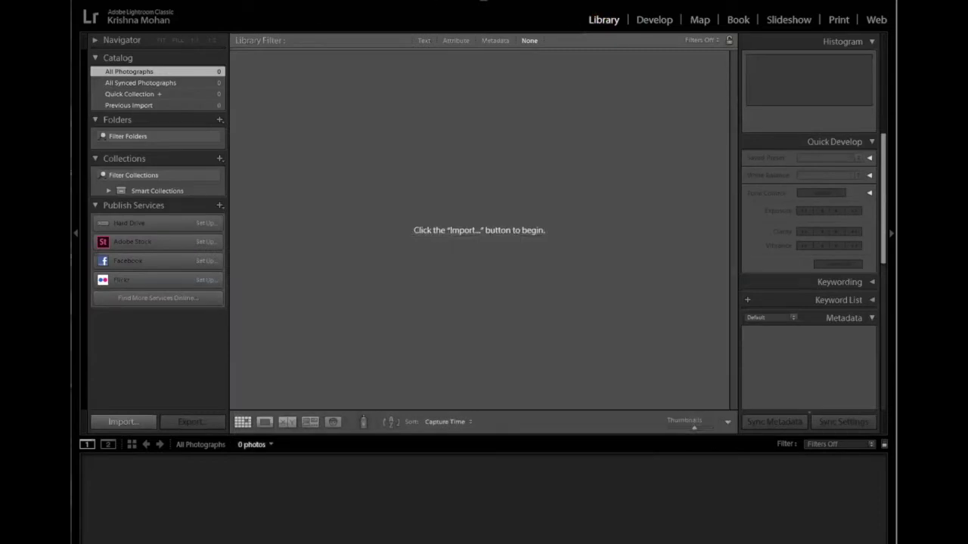
key(alt+h)
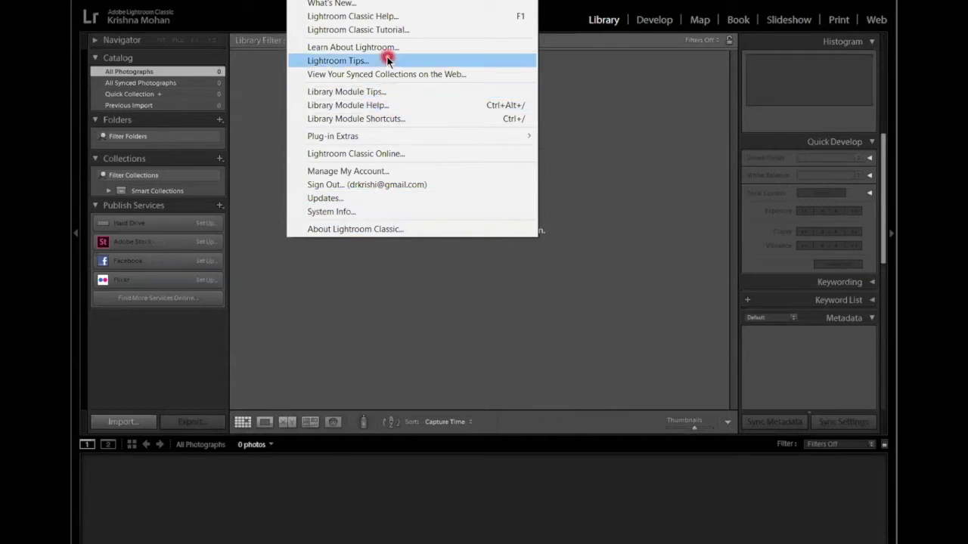
click(393, 119)
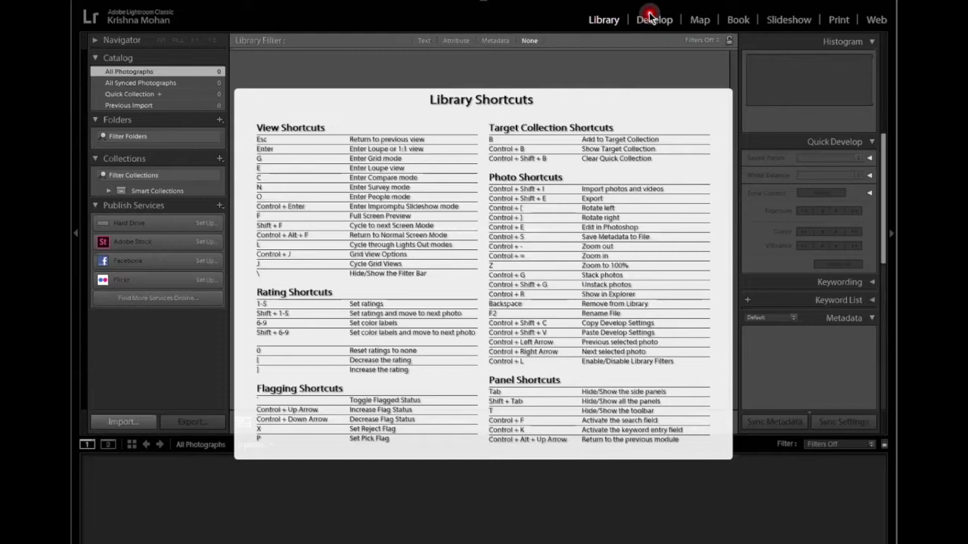
click(672, 91)
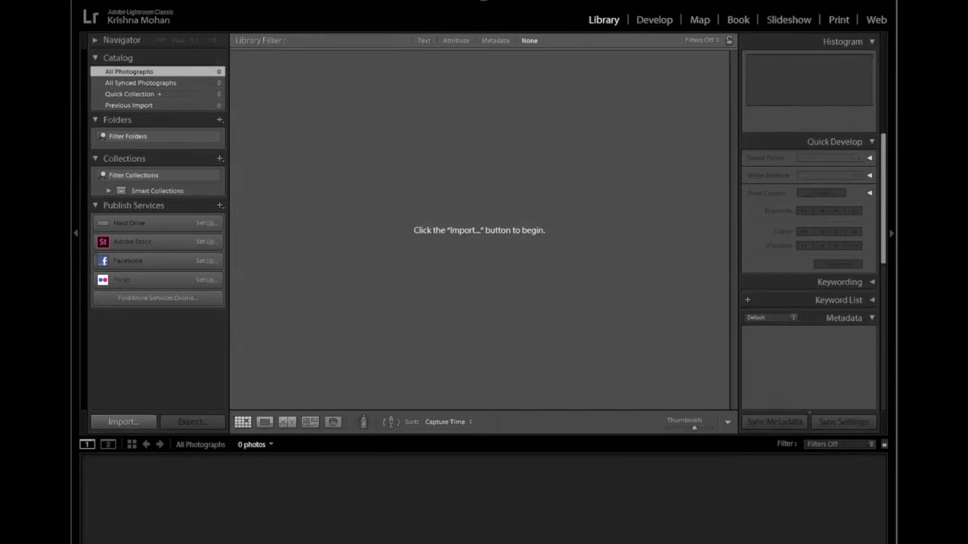
key(alt+f)
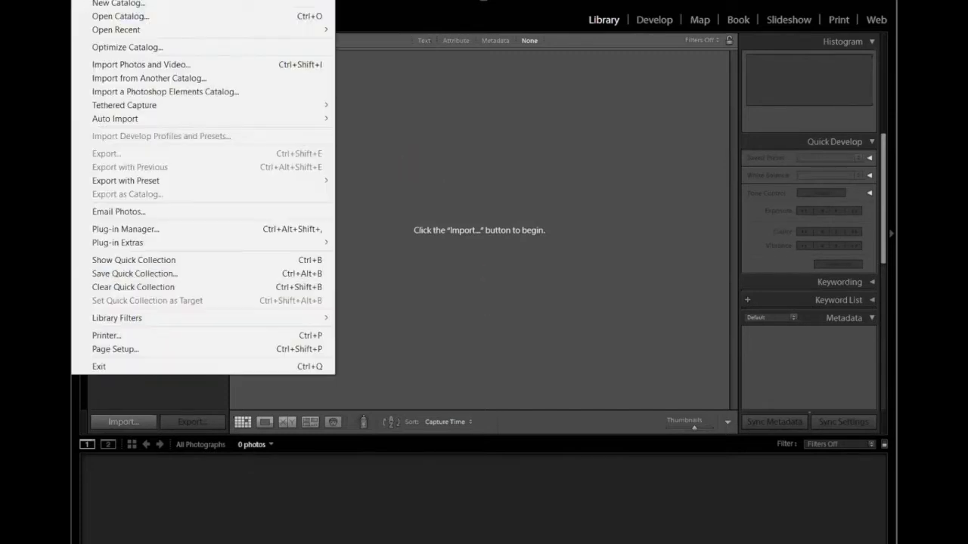
click(159, 16)
mouse_move(250, 30)
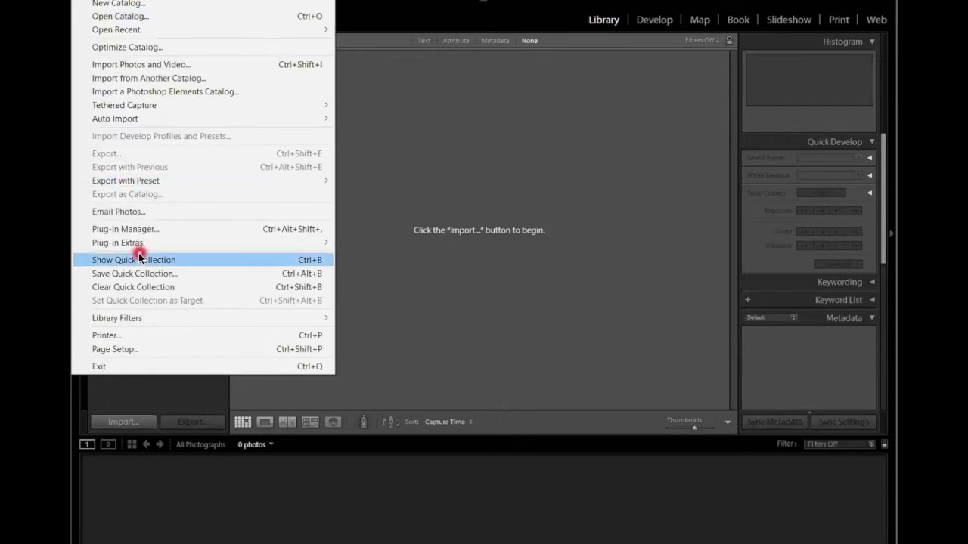
- Open the photo import window and look through the new photos on the USB drive
click(128, 420)
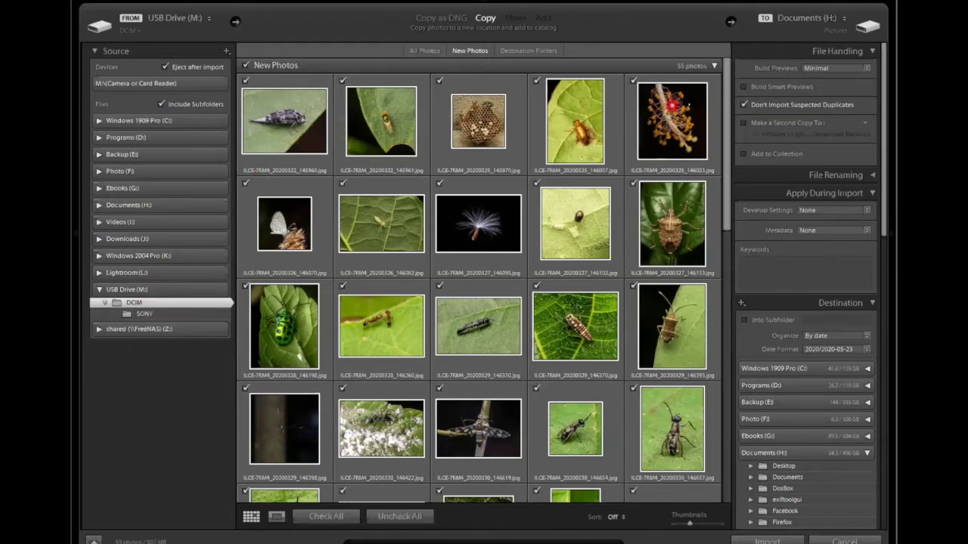
drag(726, 171, 737, 141)
mouse_move(426, 431)
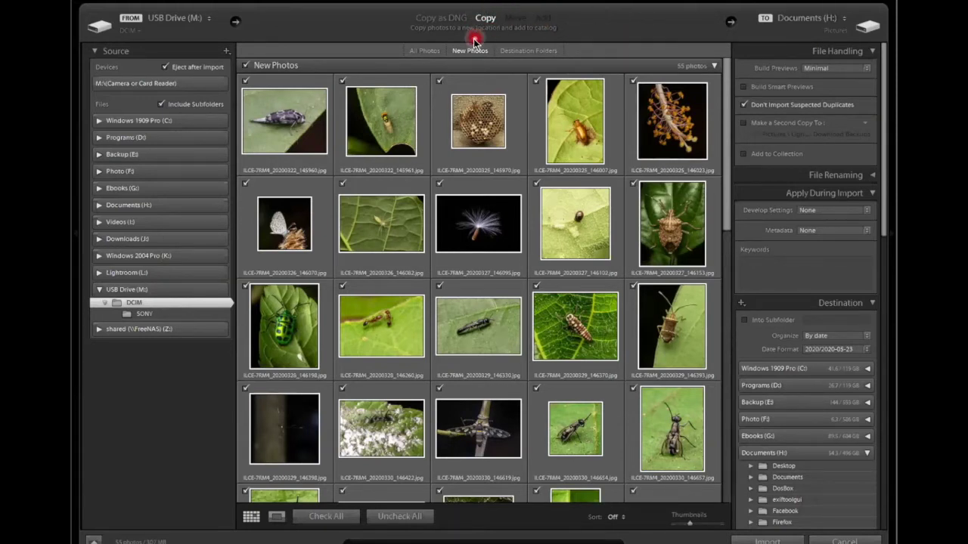
- Change the import source to the Desktop folder and try the Add, Move and Copy import methods
click(171, 19)
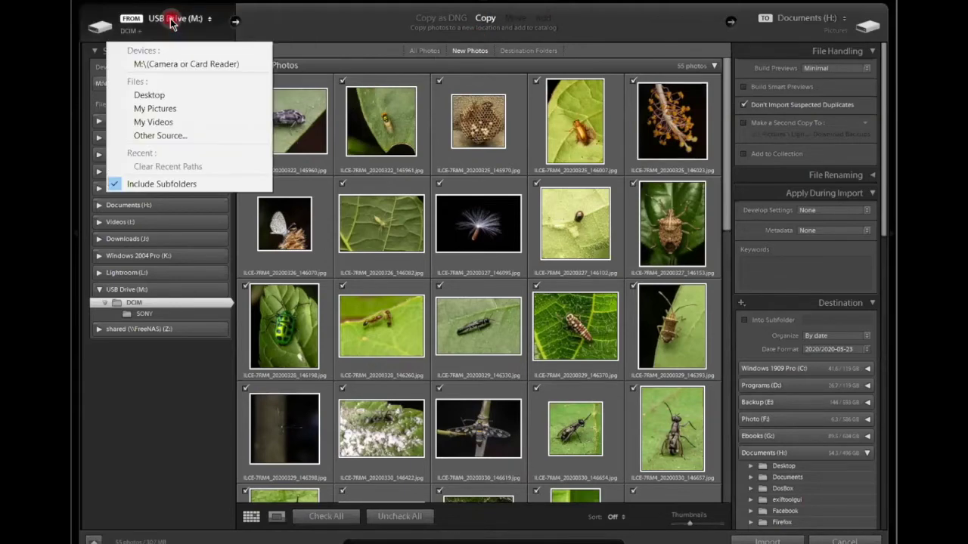
click(160, 94)
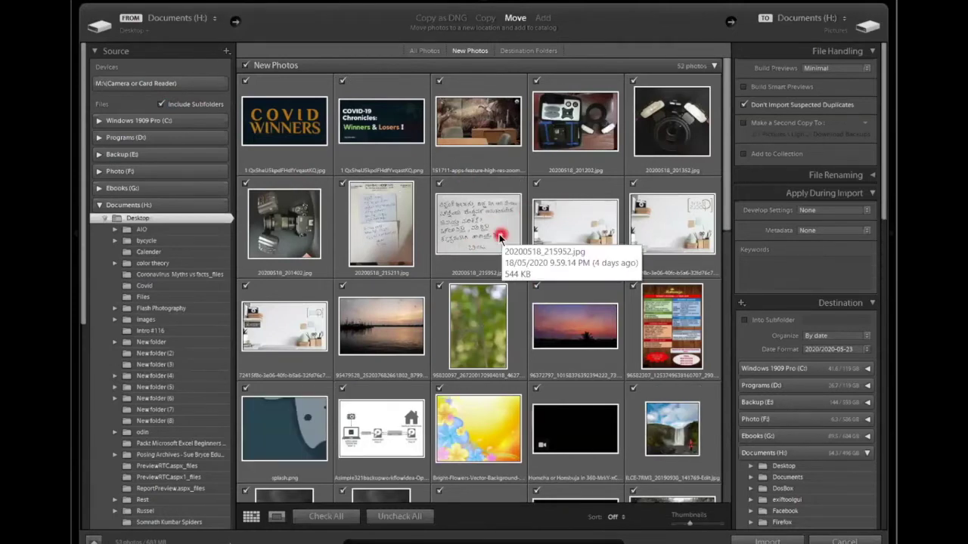
click(544, 18)
click(514, 18)
click(485, 18)
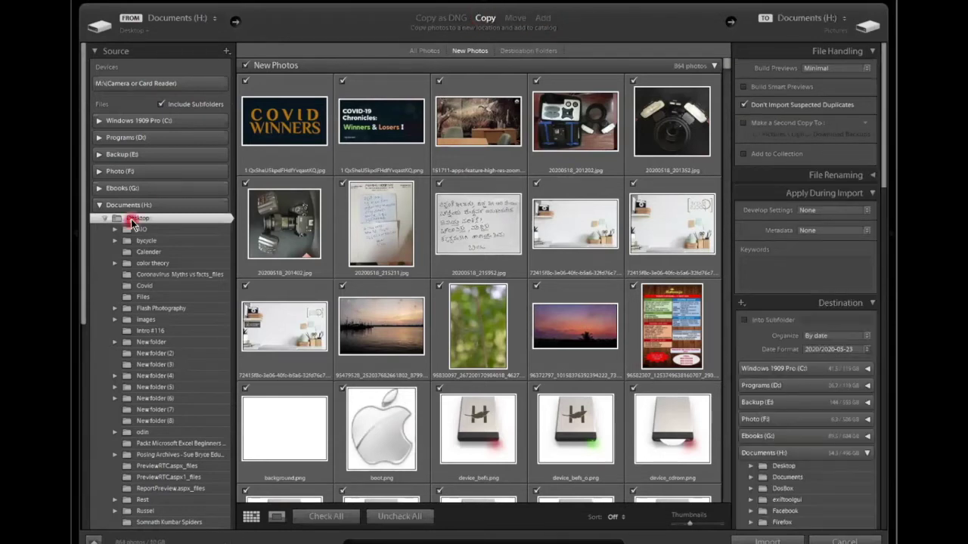
- Set the import source to the M:\ camera or card reader device
click(165, 82)
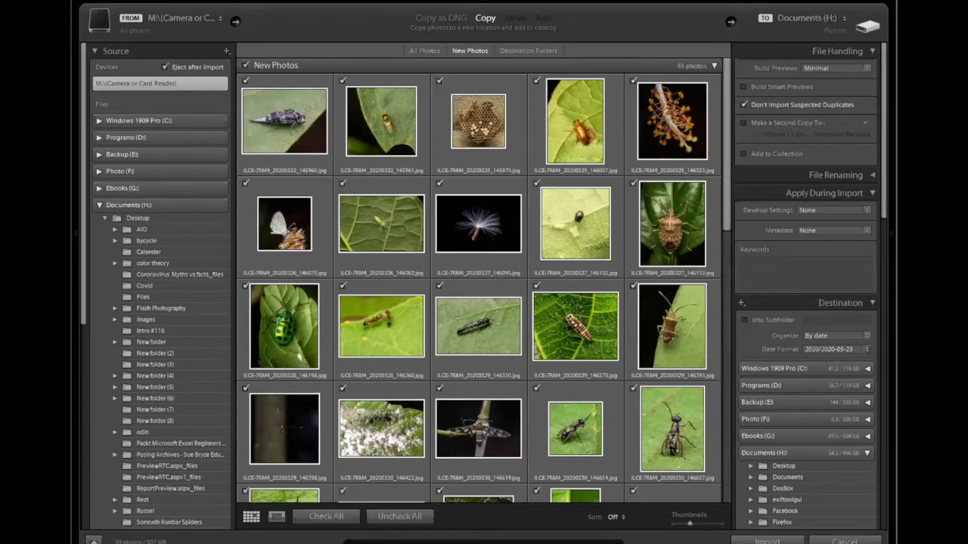
click(782, 488)
click(470, 28)
- Set the import source to Desktop with larger thumbnails, and switch the import method to Move and finally Add
click(168, 24)
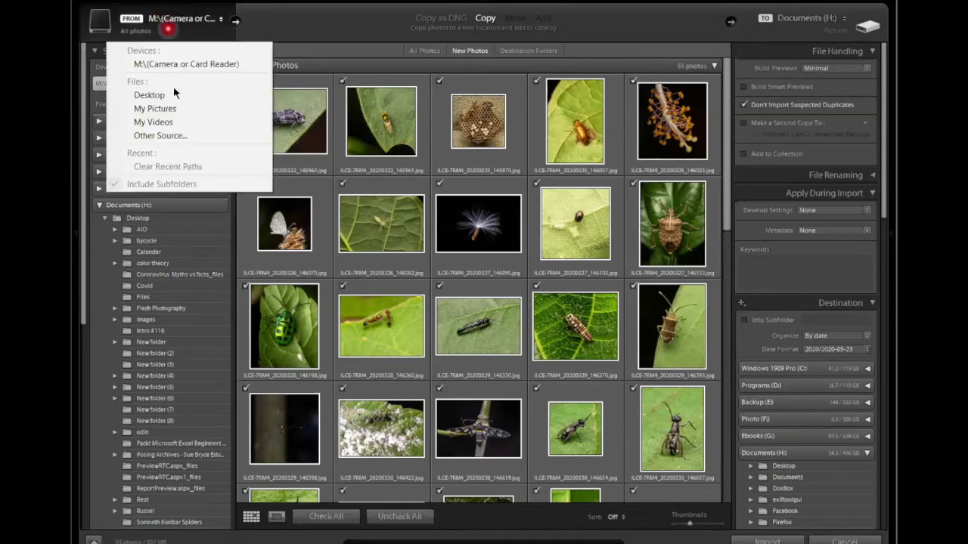
click(149, 95)
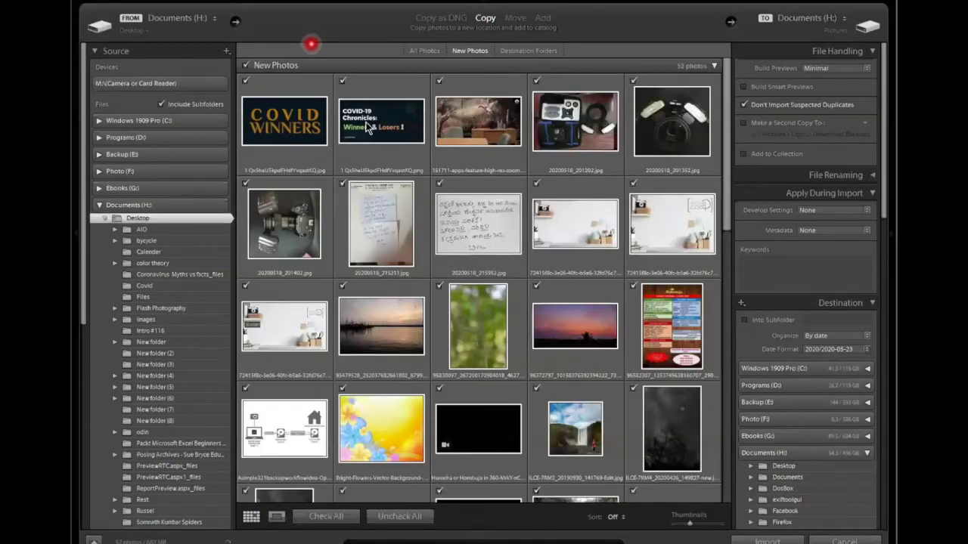
drag(688, 523, 697, 524)
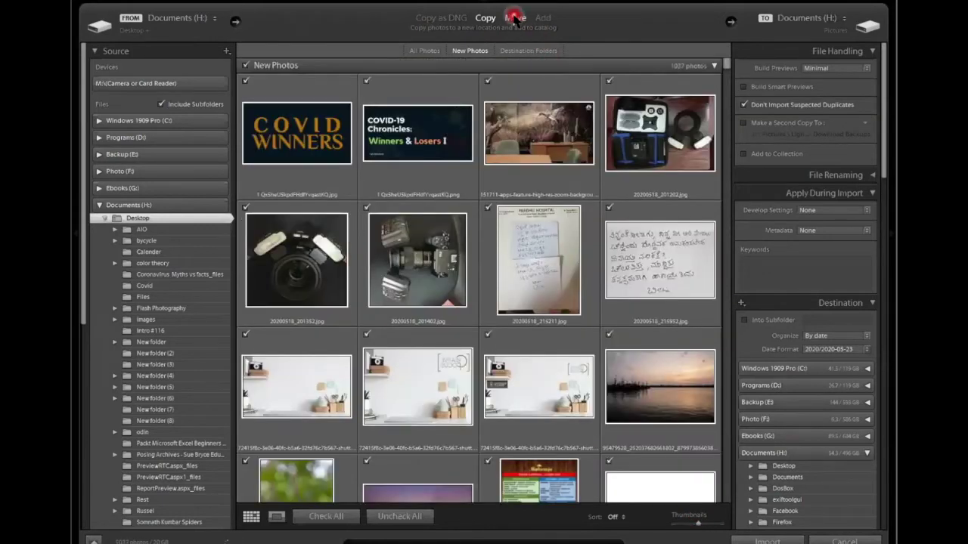
click(514, 18)
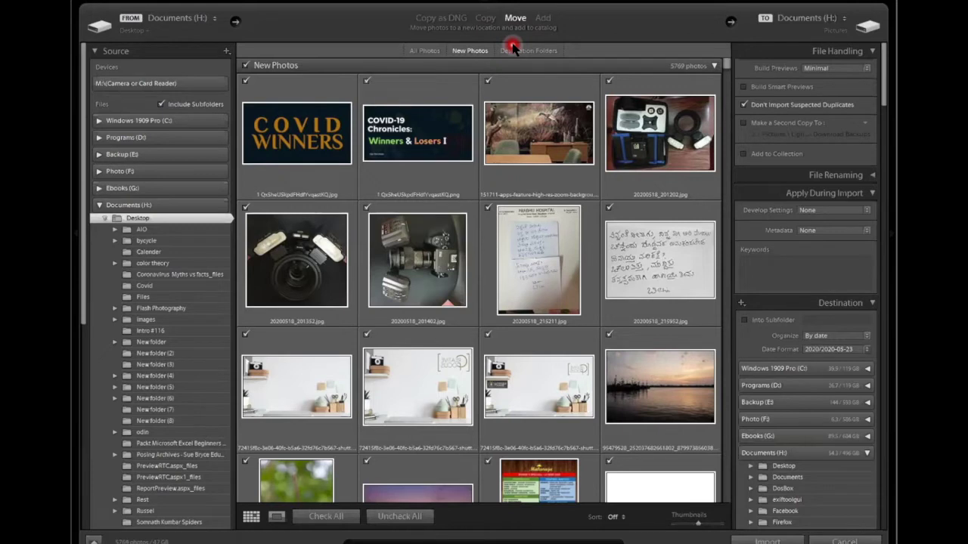
click(543, 17)
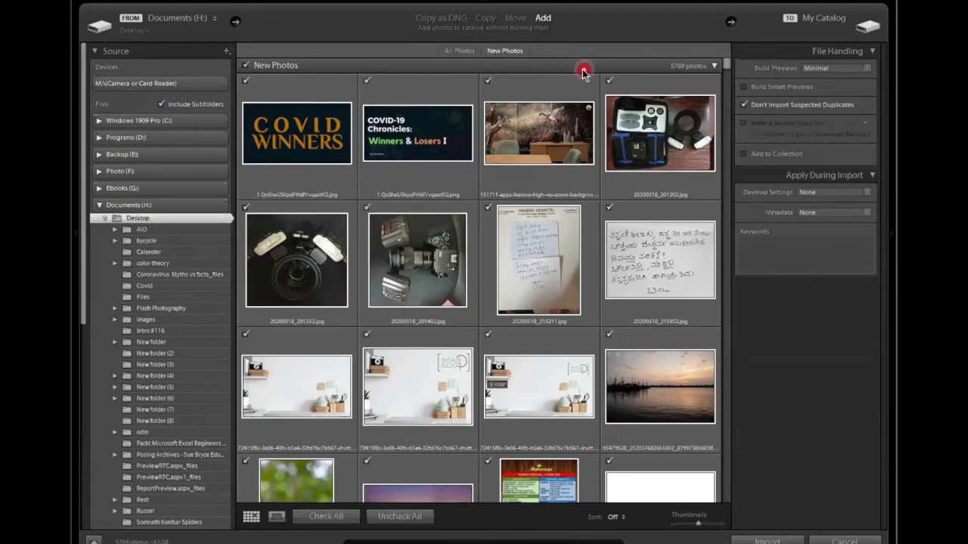
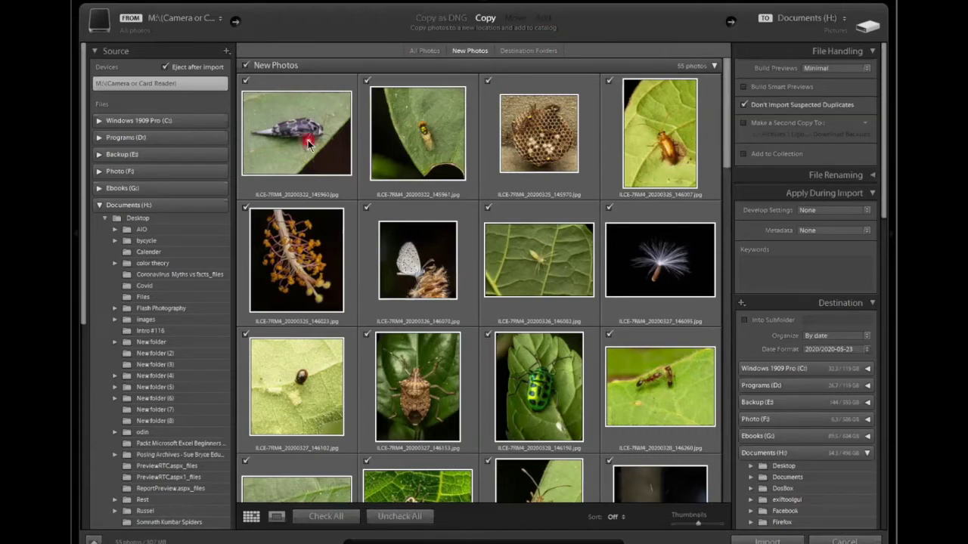
- Set Build Previews to Embedded & Sidecar in the import's file handling options
mouse_move(307, 144)
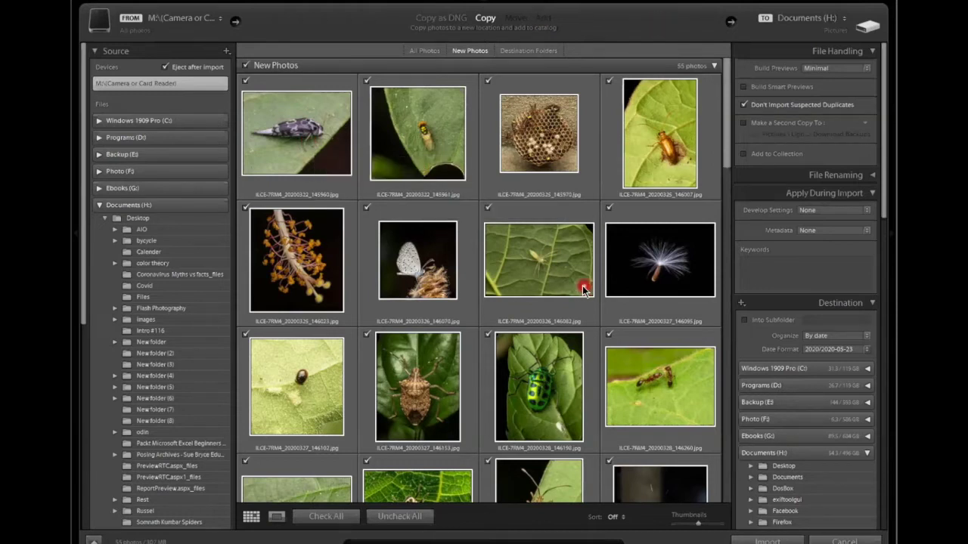
mouse_move(584, 290)
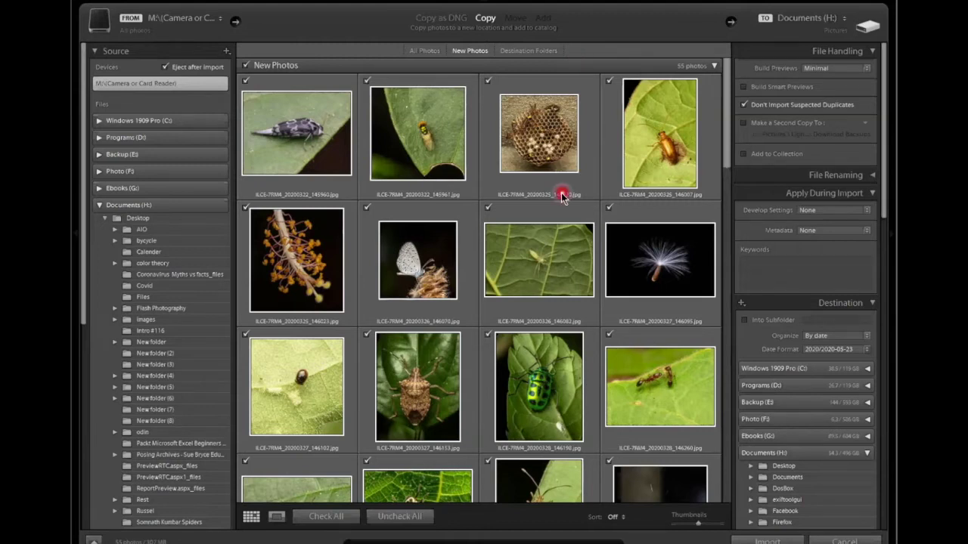
mouse_move(562, 198)
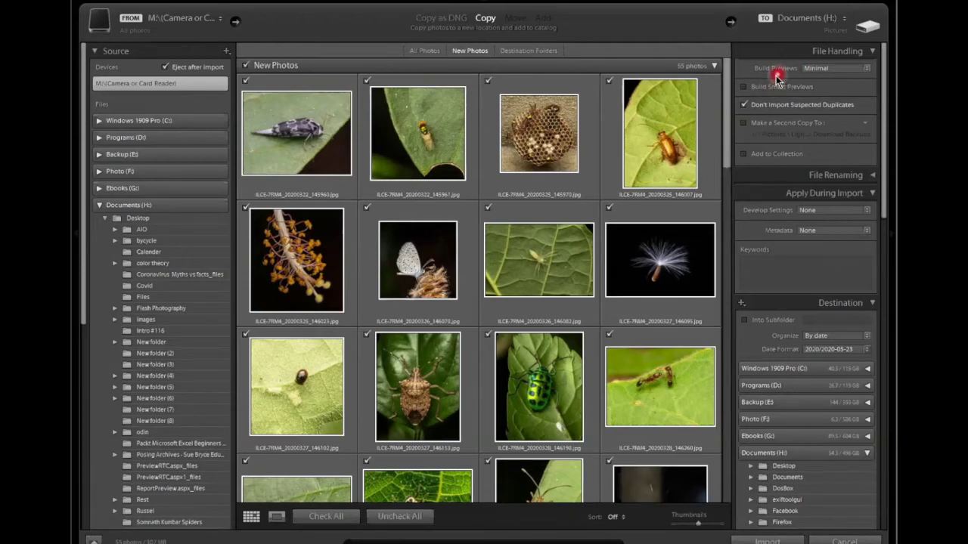
click(850, 68)
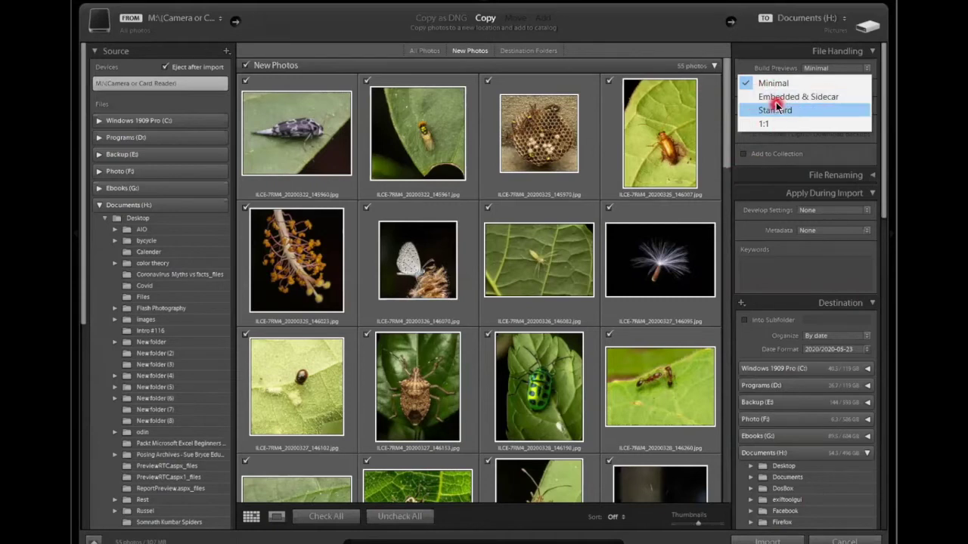
click(824, 96)
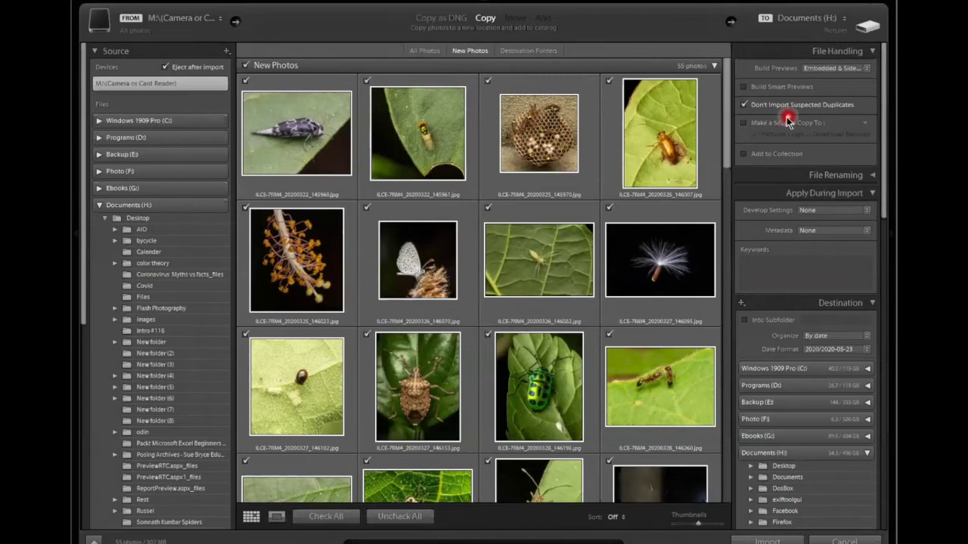
- Try the Standard and Minimal options for Build Previews, and return the setting to Embedded & Sidecar
click(848, 68)
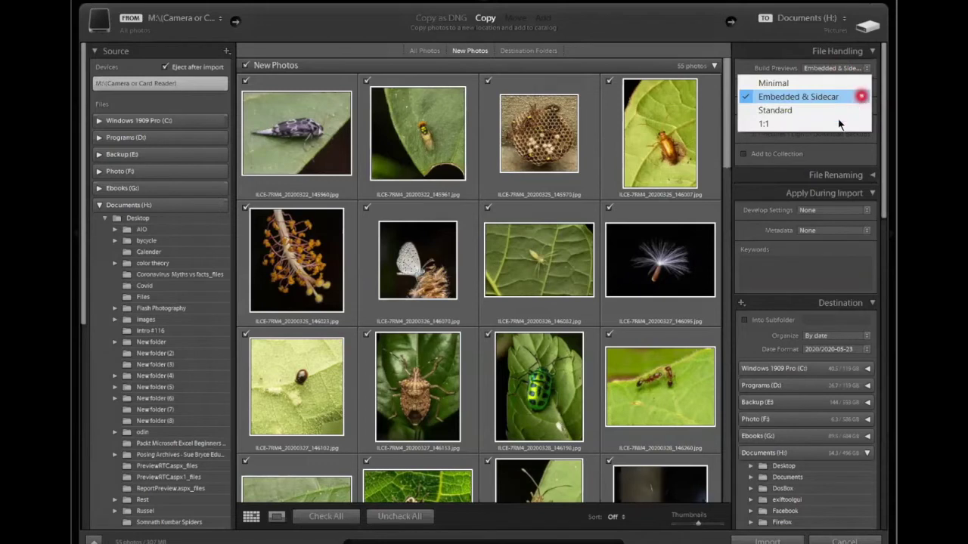
click(827, 111)
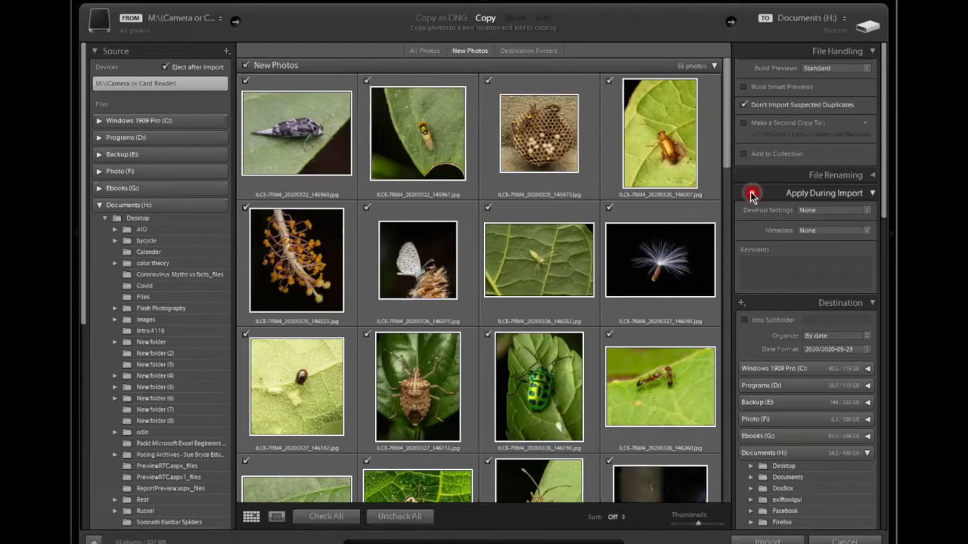
click(845, 68)
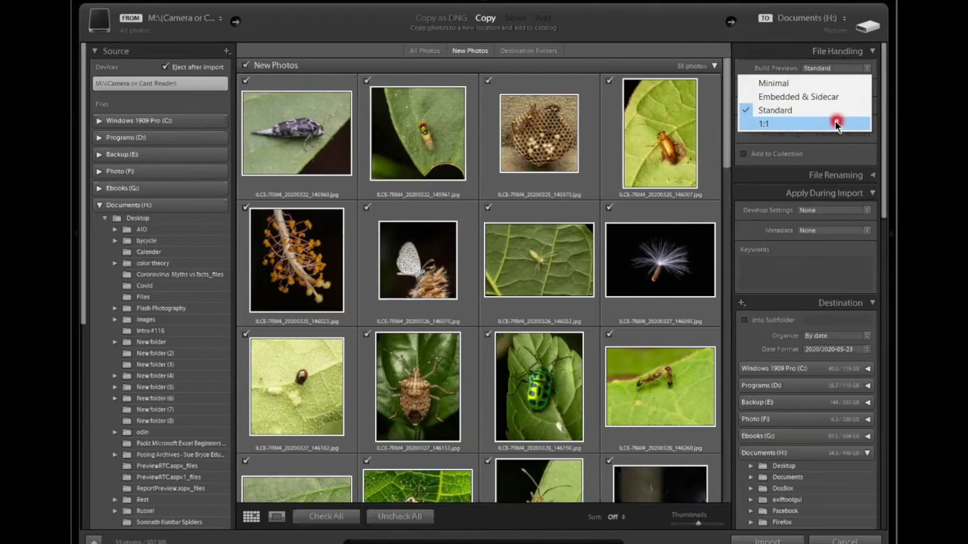
click(836, 82)
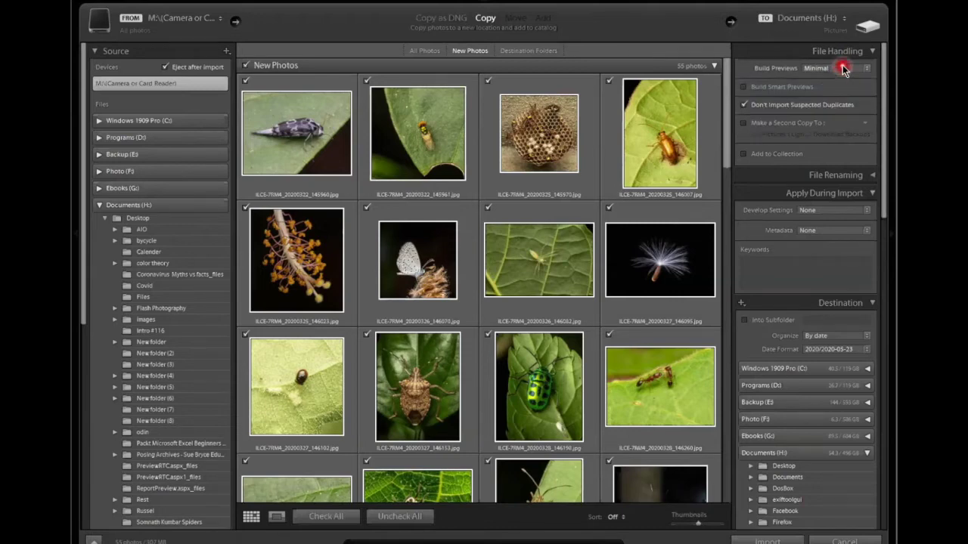
click(844, 69)
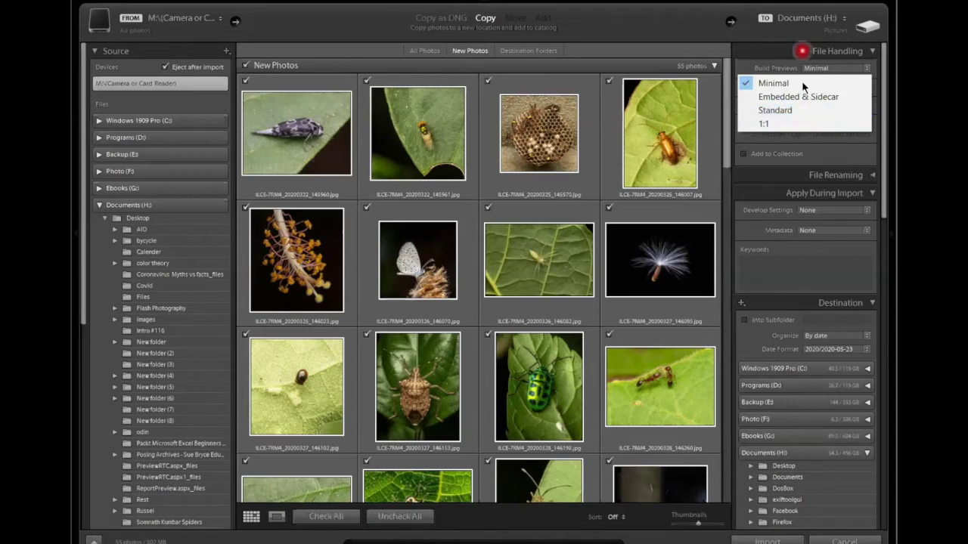
click(803, 97)
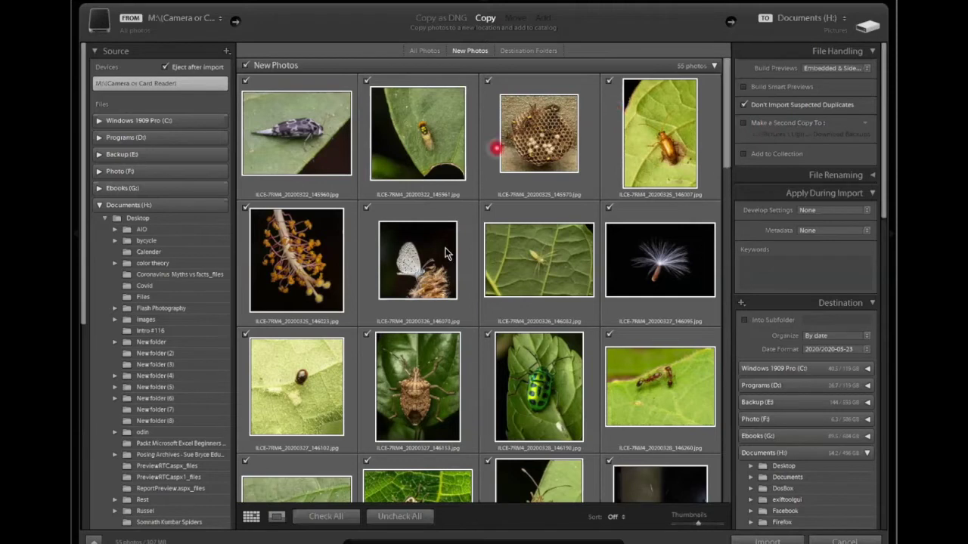
- Open the first photo on the card in the enlarged single-image view and browse through the following photos
mouse_move(446, 255)
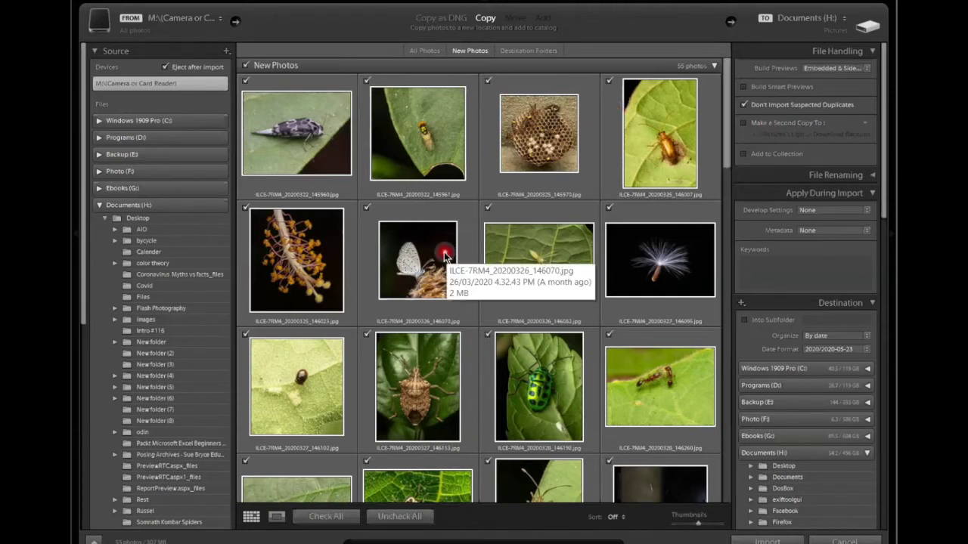
double_click(330, 161)
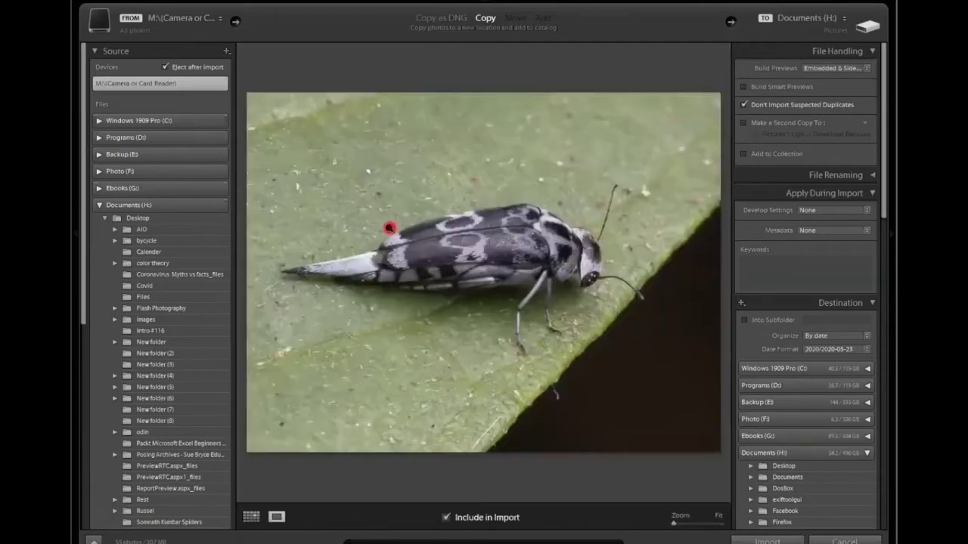
key(Right)
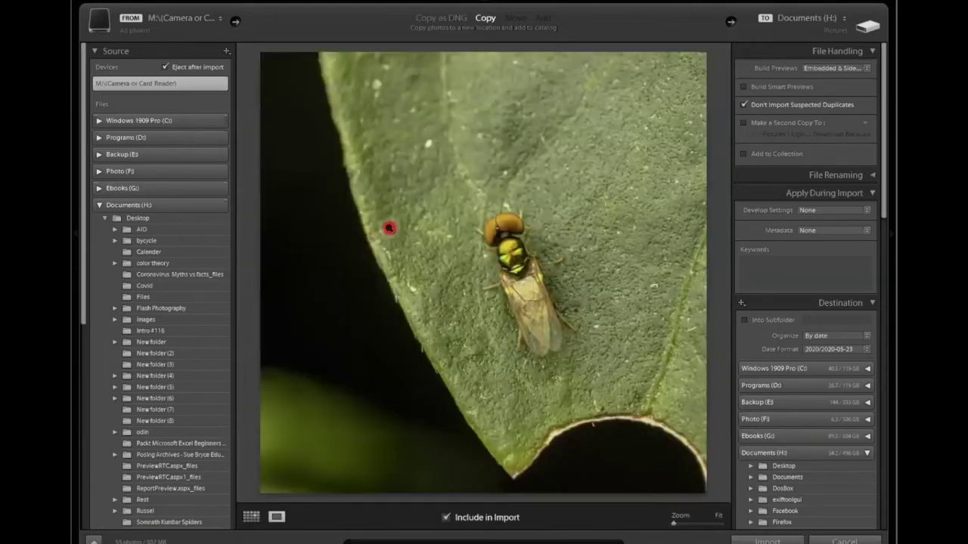
key(Right)
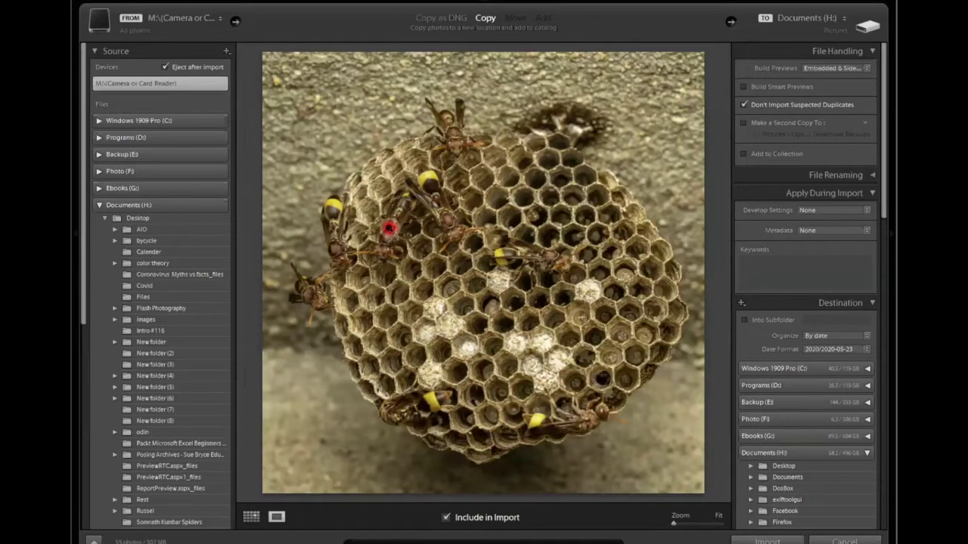
key(Right)
key(Right)
key(Right)
key(Right)
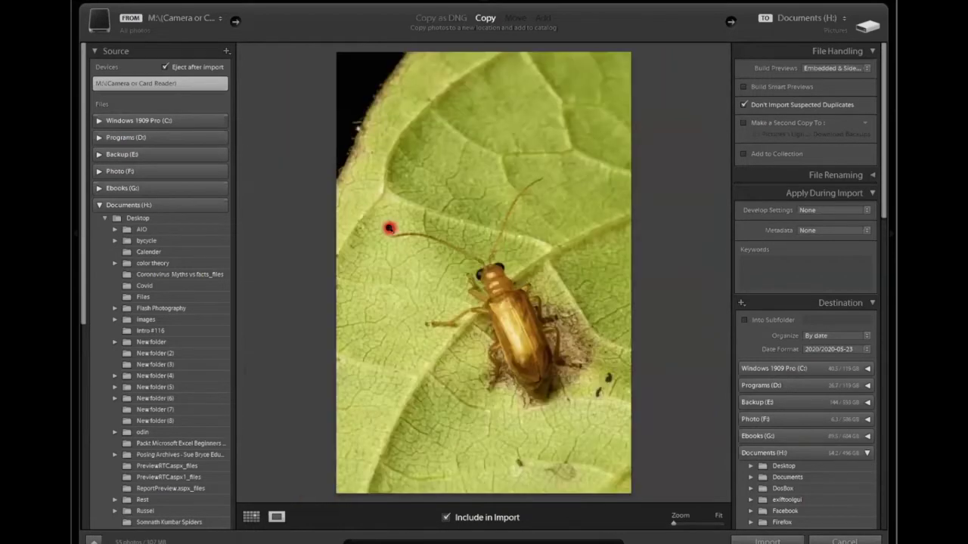
key(Right)
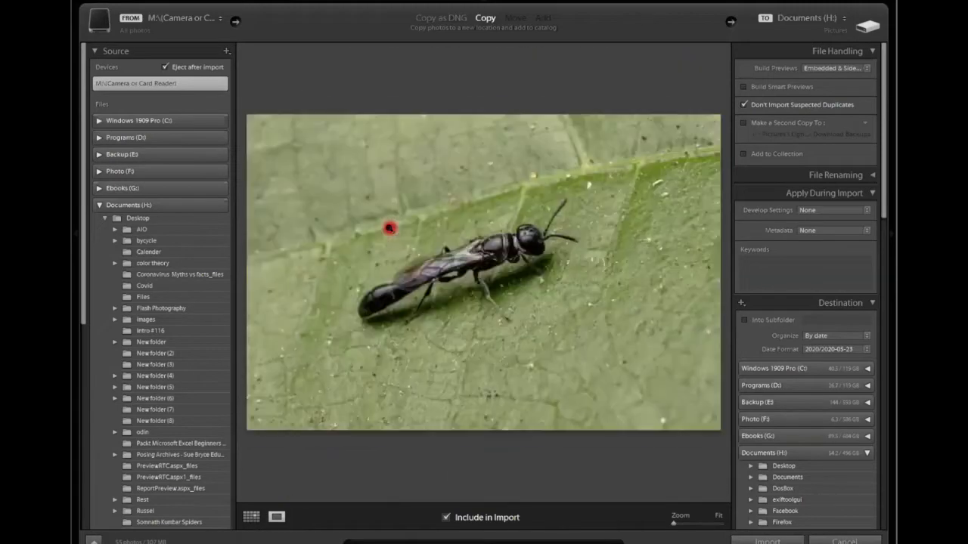
key(Right)
key(Right)
key(Right)
key(Right)
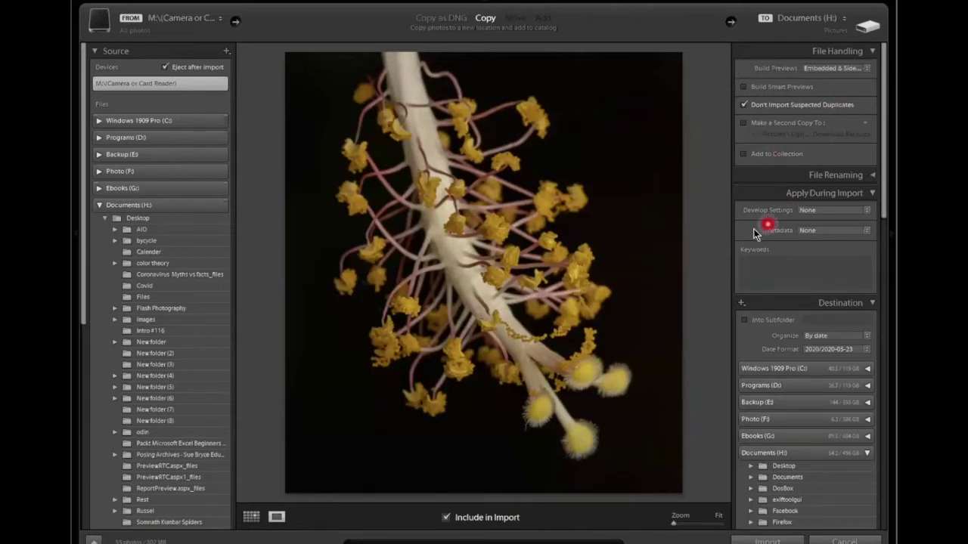
key(Right)
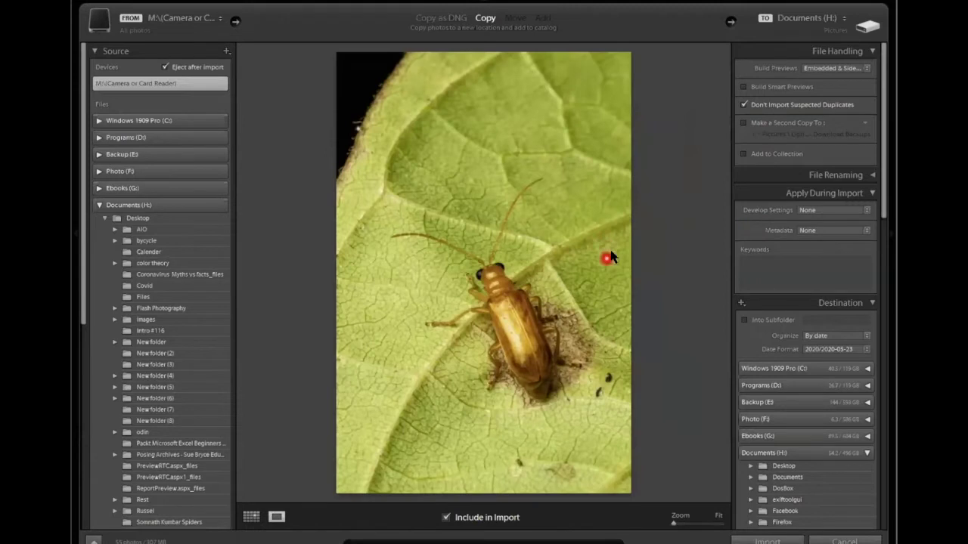
- Try the Don't Import Suspected Duplicates and Make a Second Copy To options, leaving duplicates excluded and the second copy off
click(851, 69)
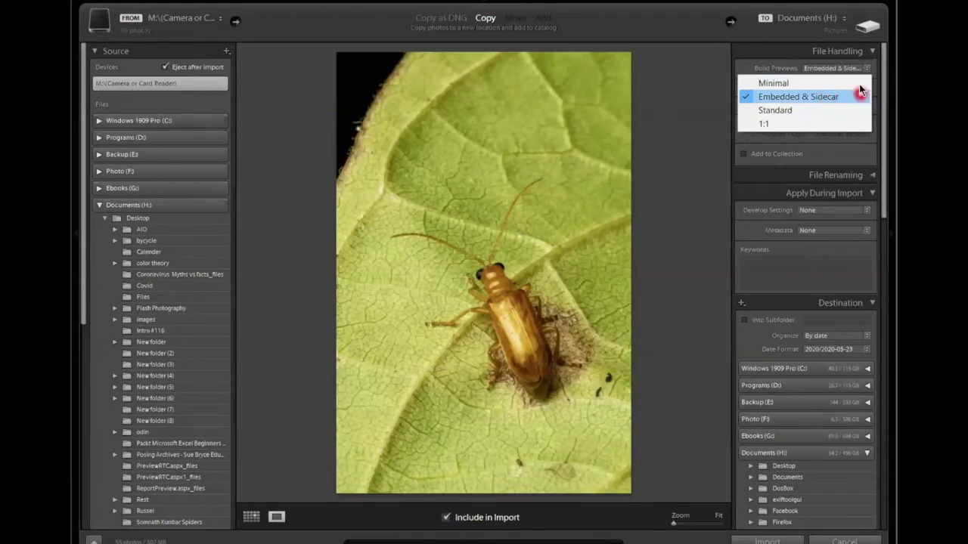
click(867, 152)
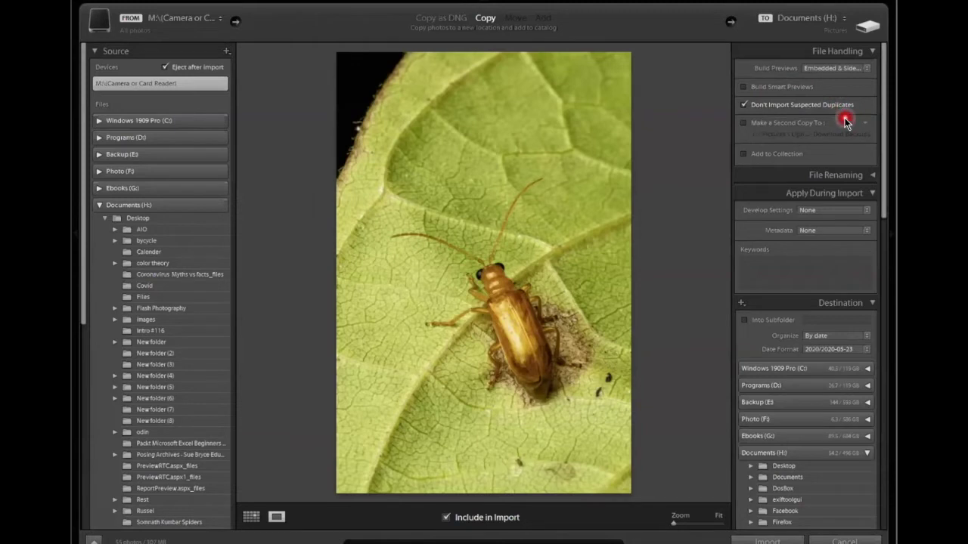
click(743, 105)
click(753, 155)
click(750, 103)
click(747, 125)
click(746, 123)
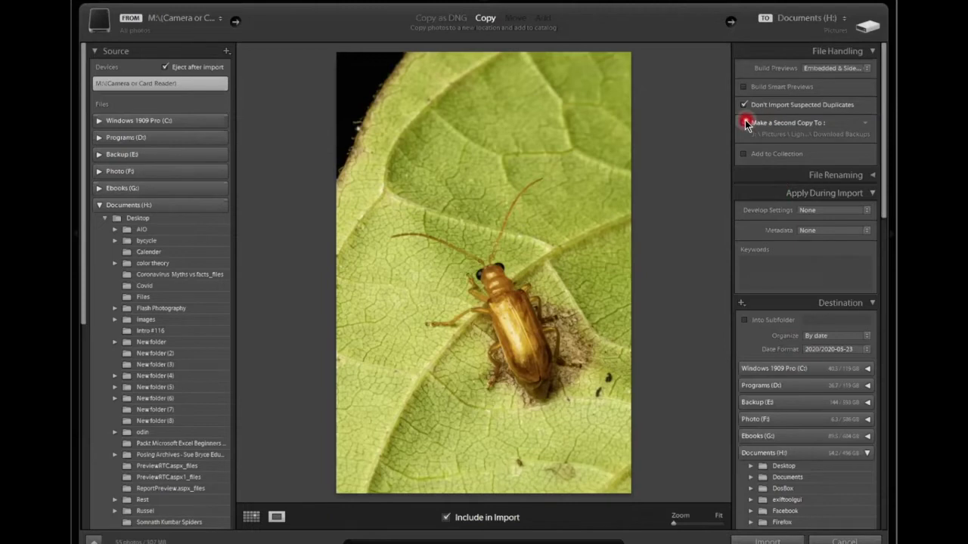
click(746, 124)
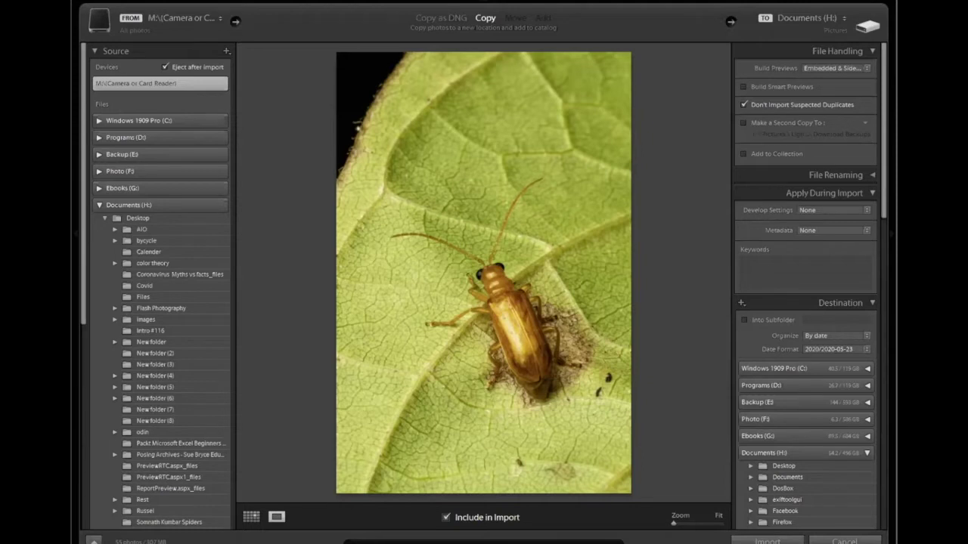
- Expand the File Renaming settings and enable Rename Files for the import
click(862, 176)
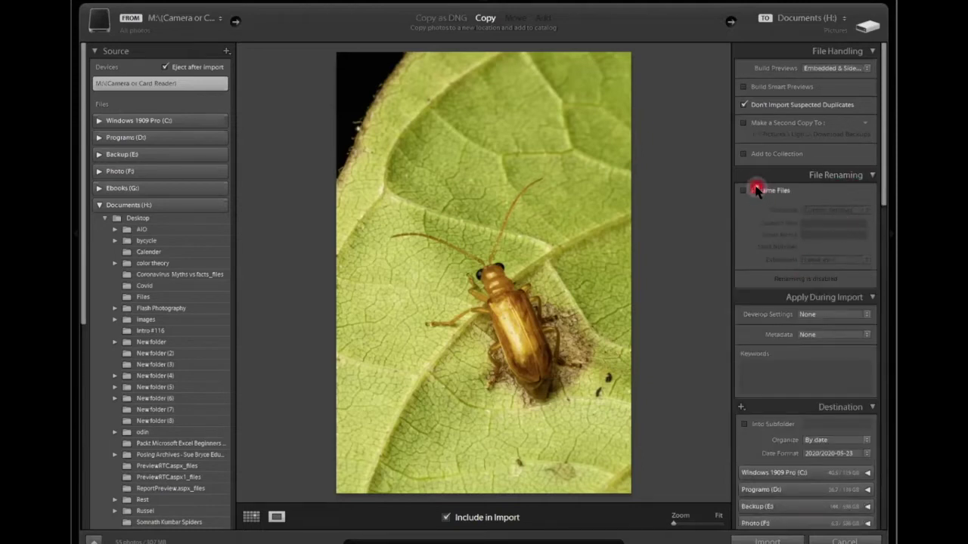
click(756, 189)
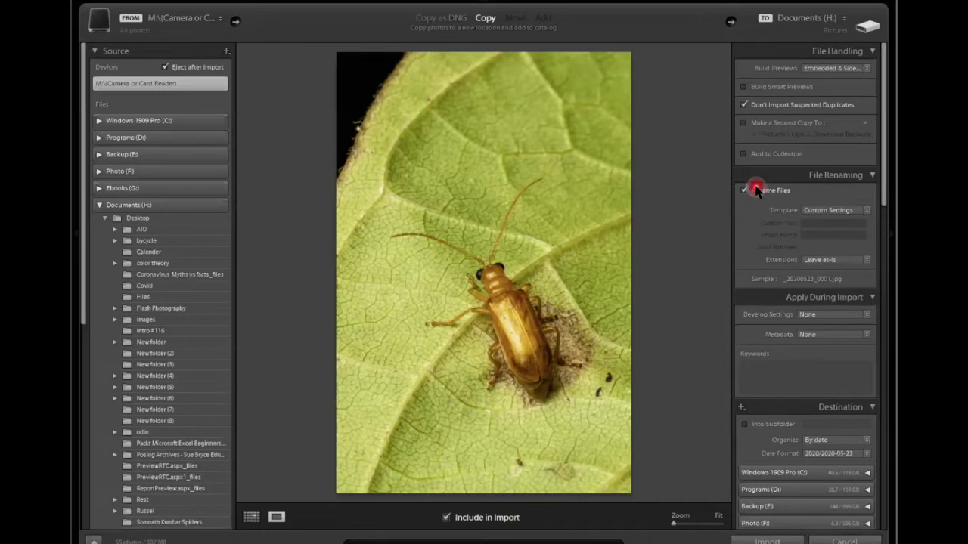
click(756, 189)
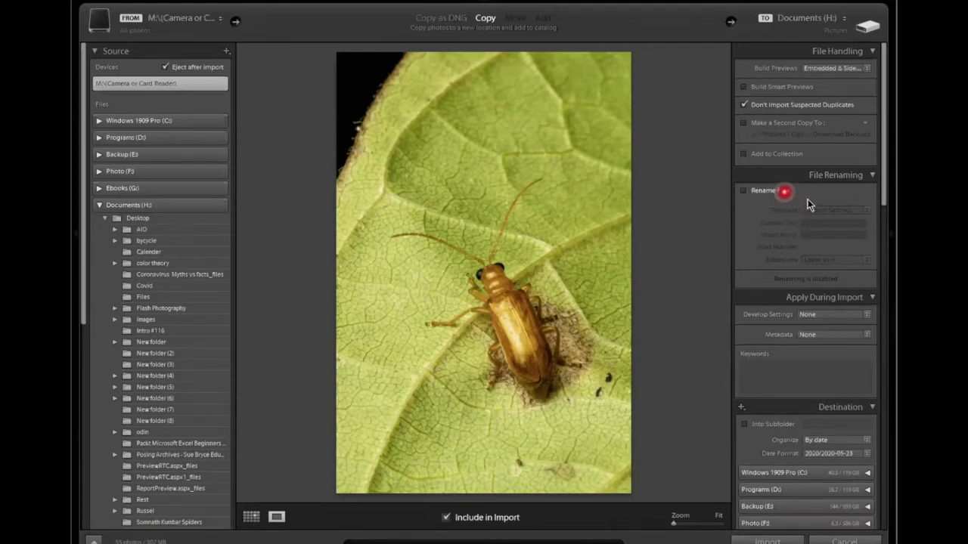
click(762, 190)
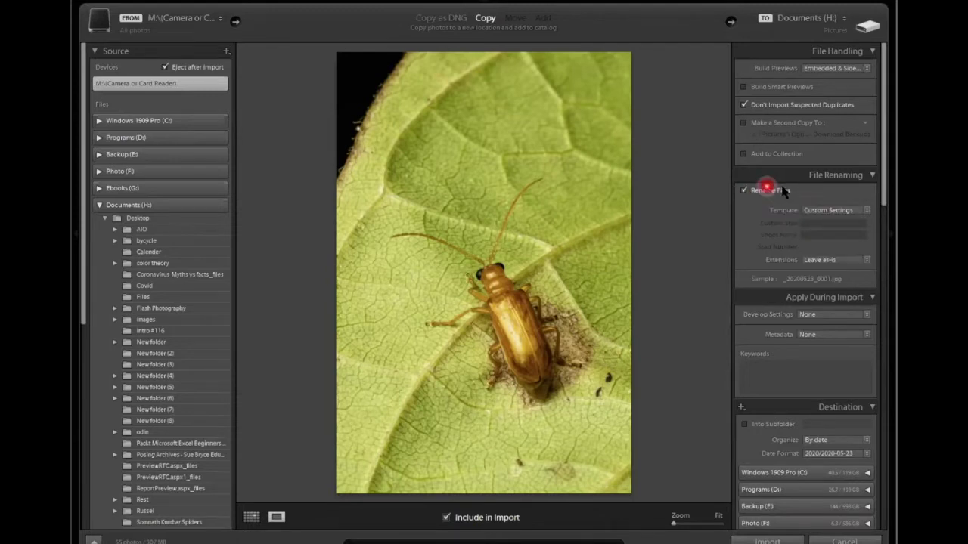
- Open the Filename Template Editor, examine its image name, numbering, date and metadata token options, and close it without saving
click(832, 210)
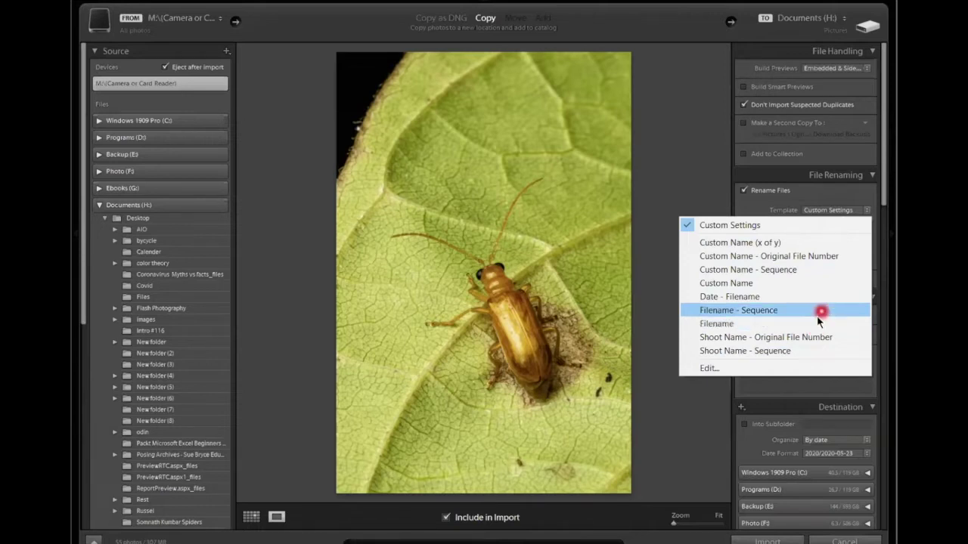
click(804, 368)
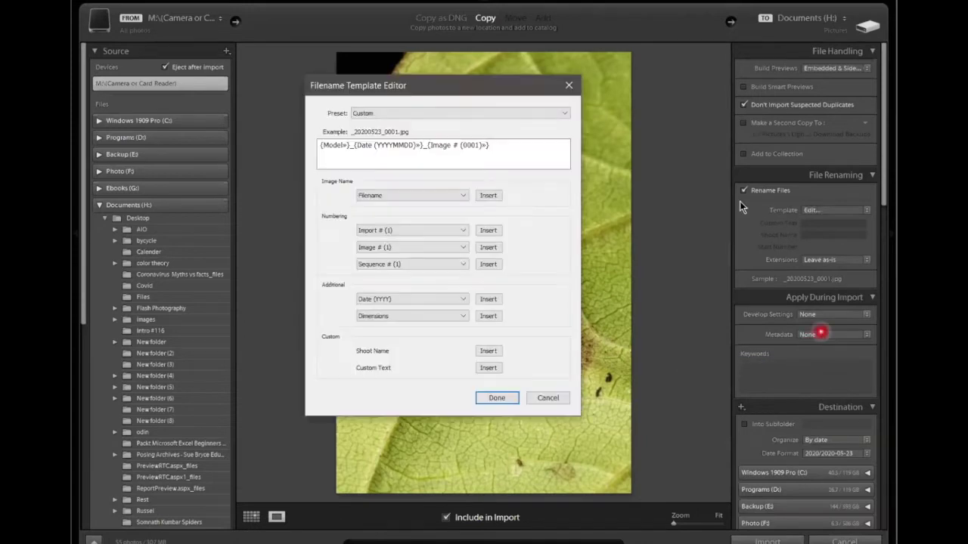
click(333, 149)
click(401, 198)
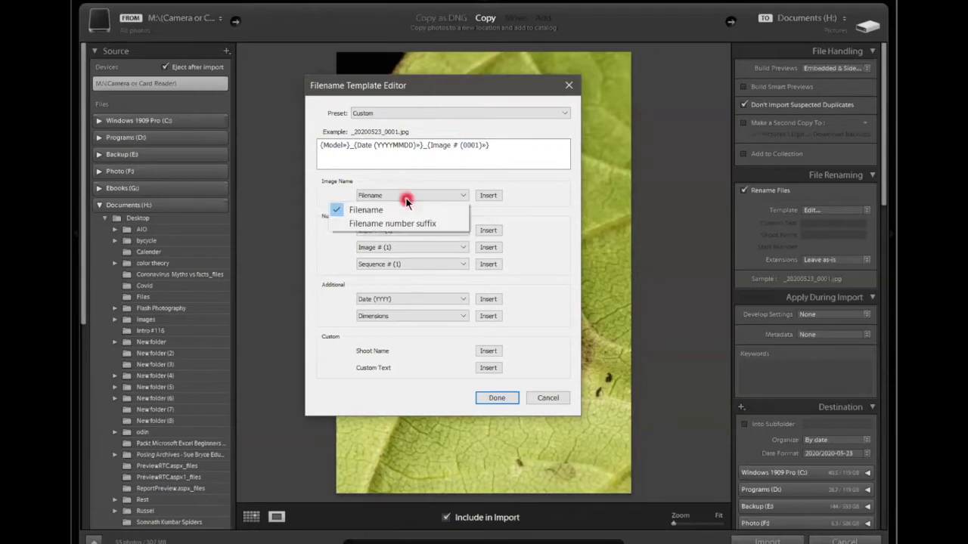
click(410, 247)
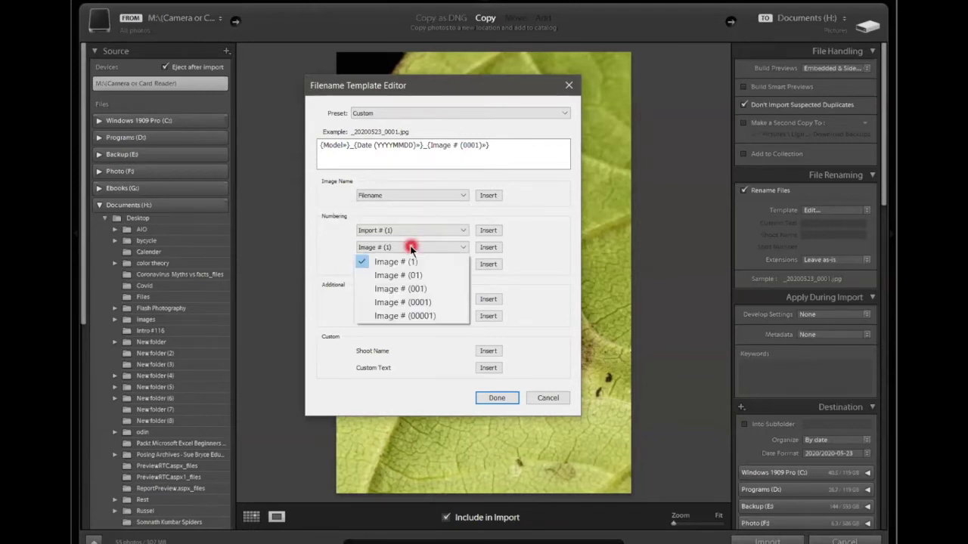
click(555, 270)
click(428, 299)
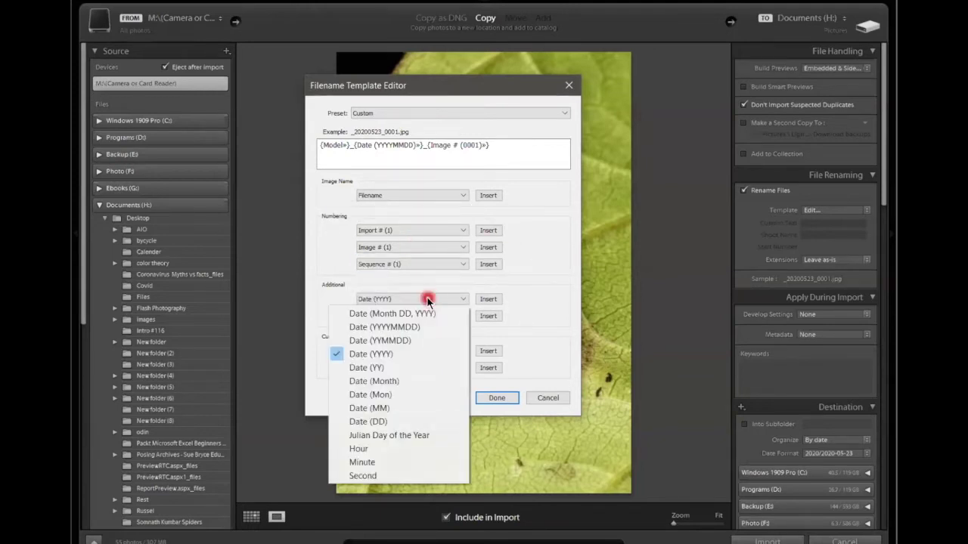
click(552, 296)
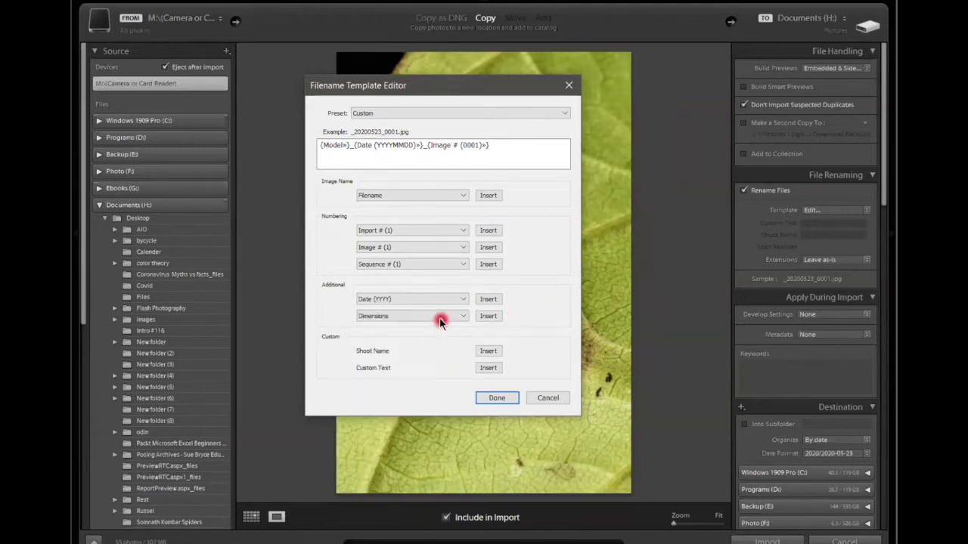
click(440, 318)
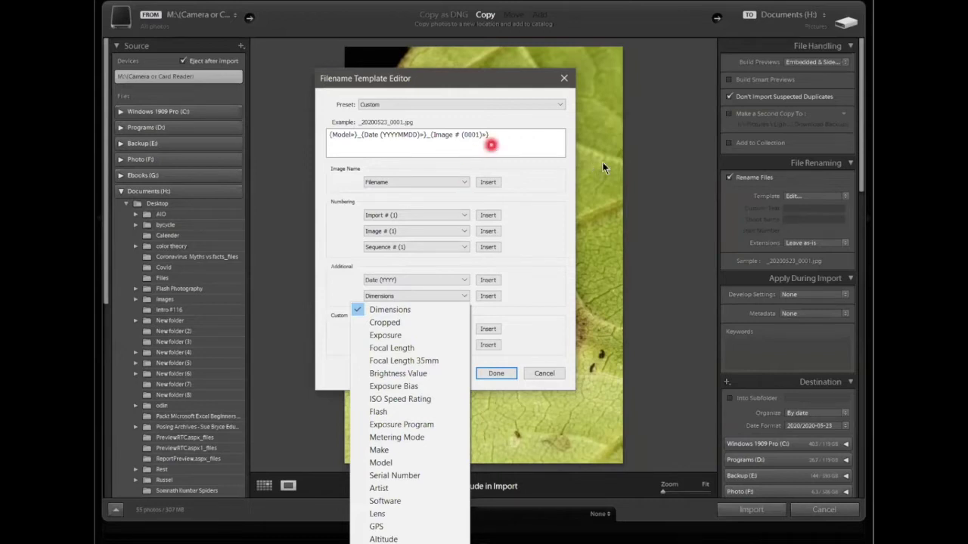
click(748, 158)
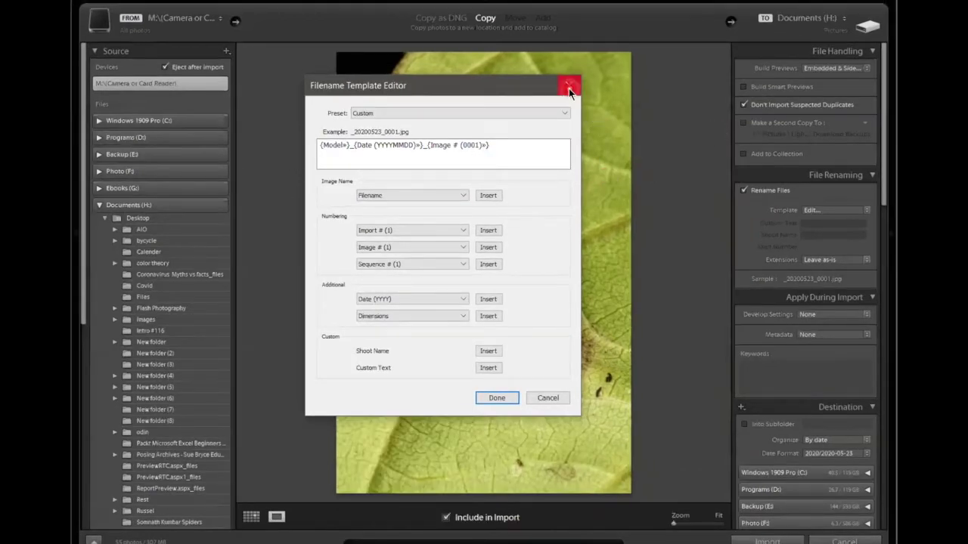
click(569, 88)
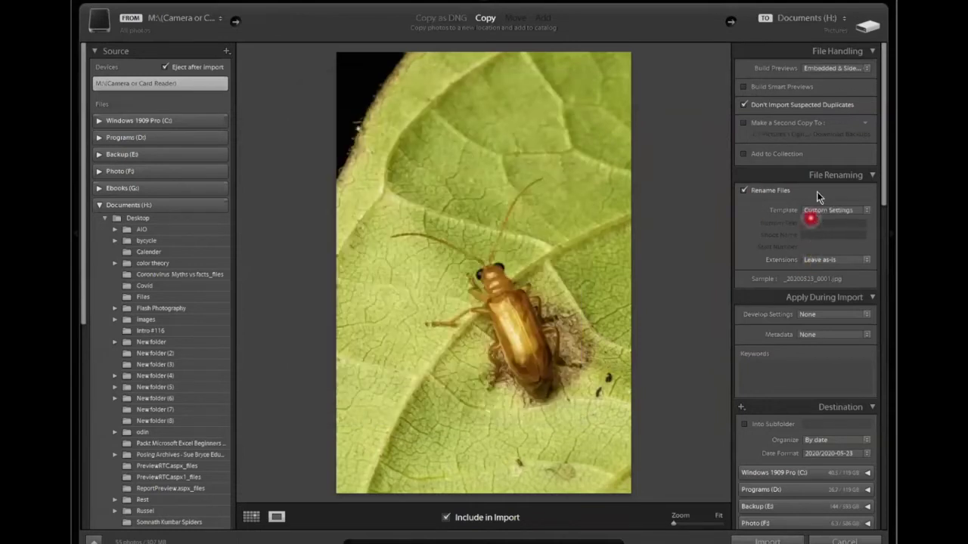
- Toggle the file renaming option and leave Rename Files disabled for the import
click(743, 190)
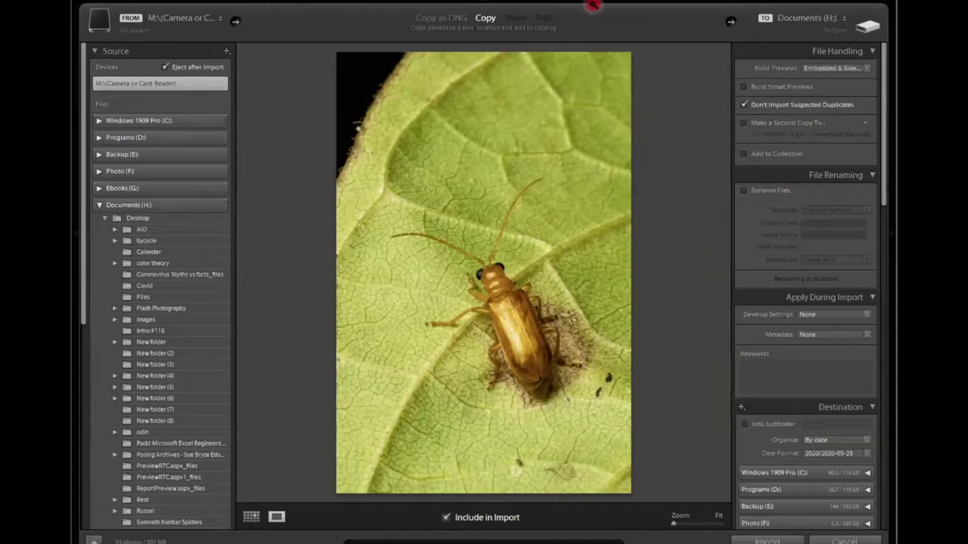
click(760, 192)
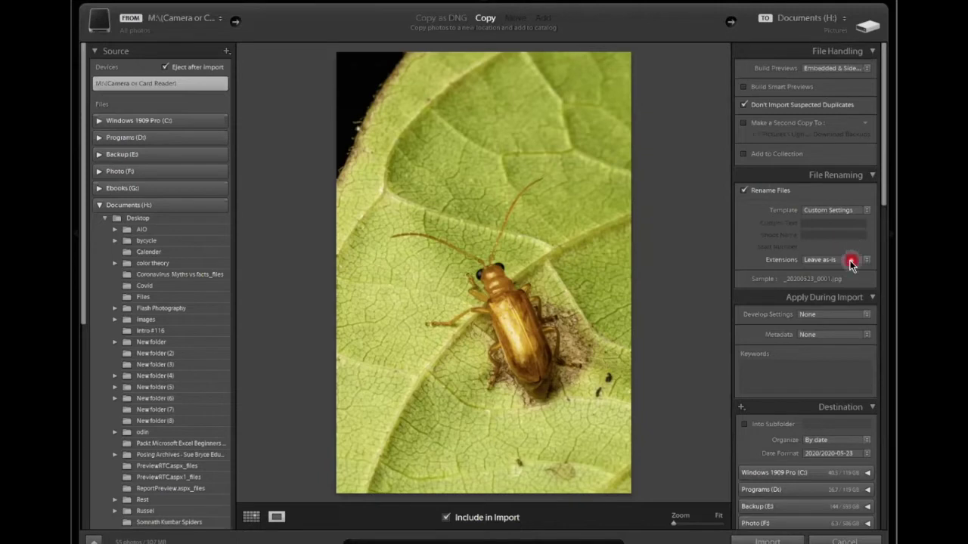
click(747, 190)
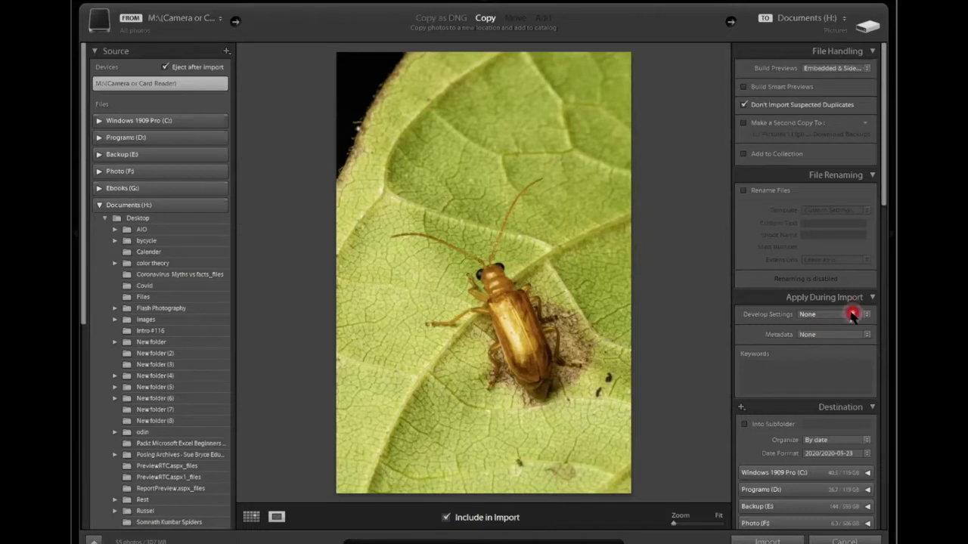
- Examine the Develop Settings preset categories available during import, leaving the setting at None
click(852, 315)
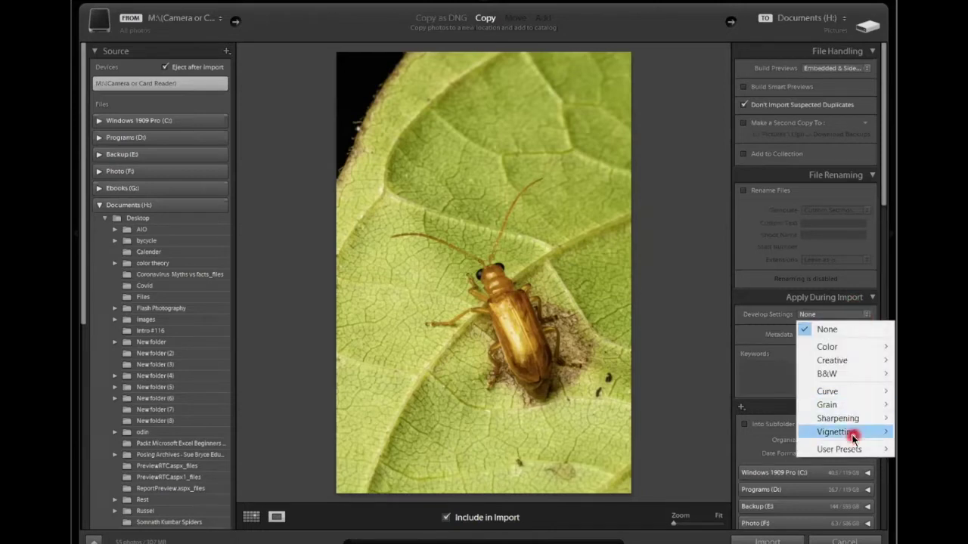
mouse_move(852, 435)
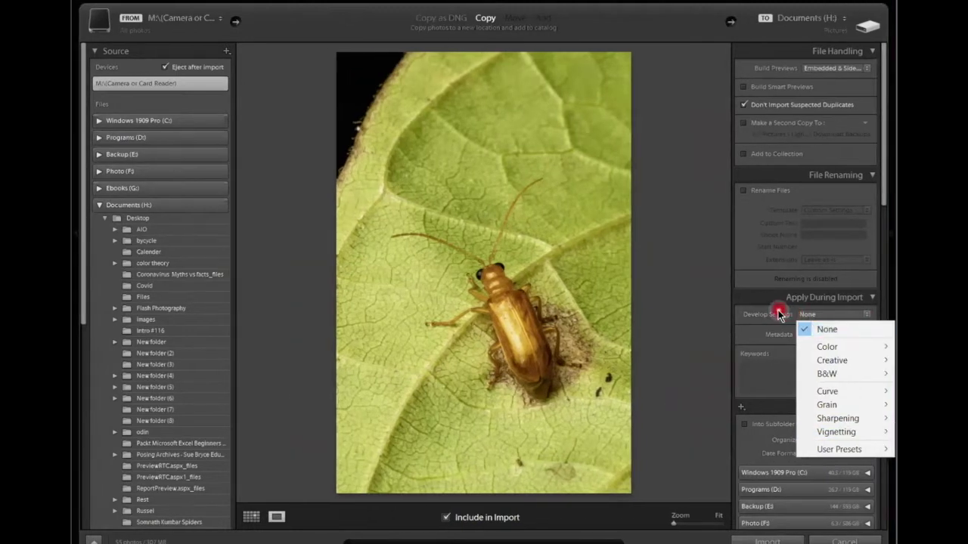
click(739, 315)
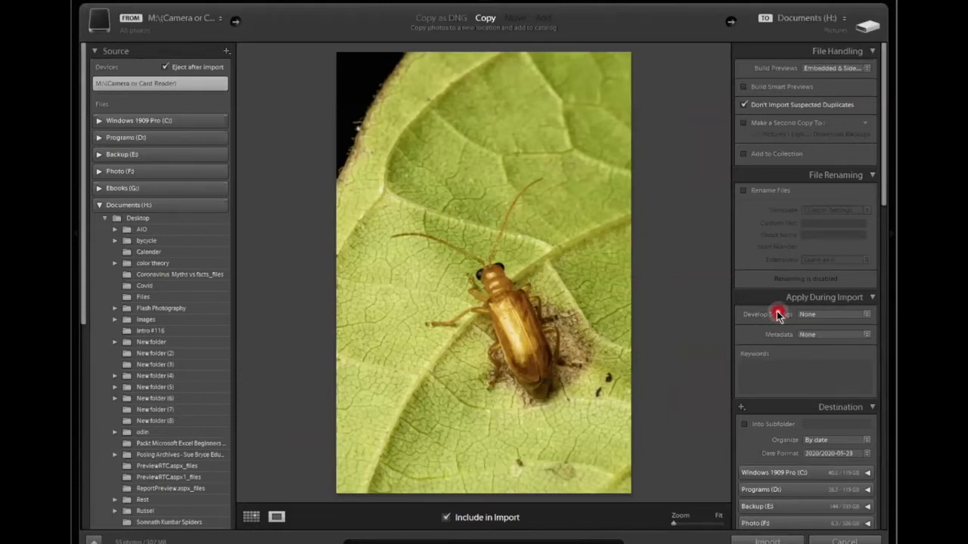
click(817, 315)
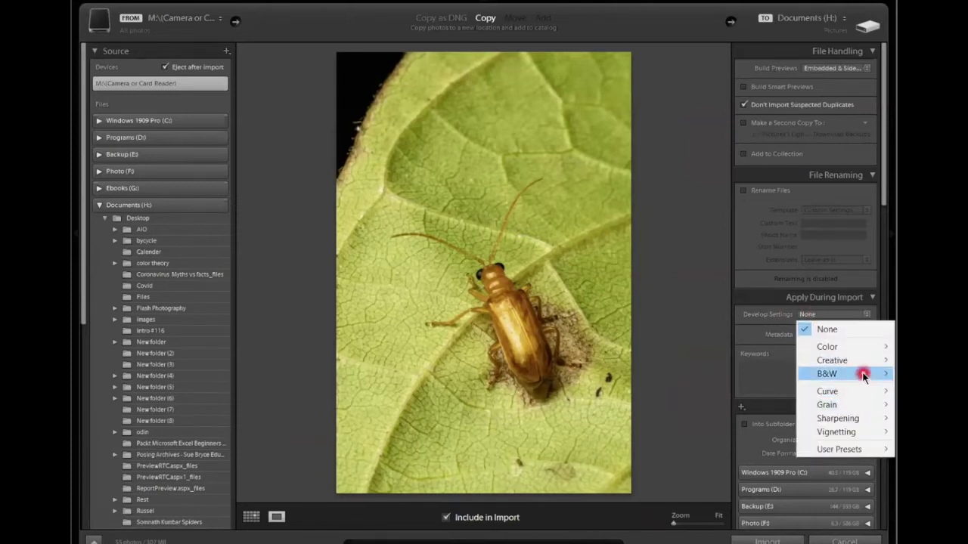
click(714, 391)
- Enable Into Subfolder for the import destination and name the subfolder "curfew capture"
scroll(835, 401, down, 5)
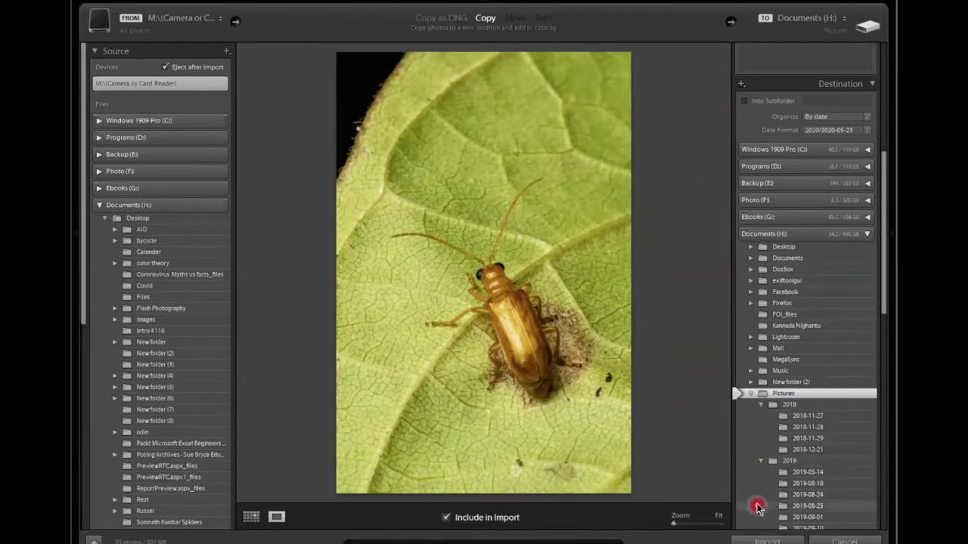
scroll(821, 420, down, 5)
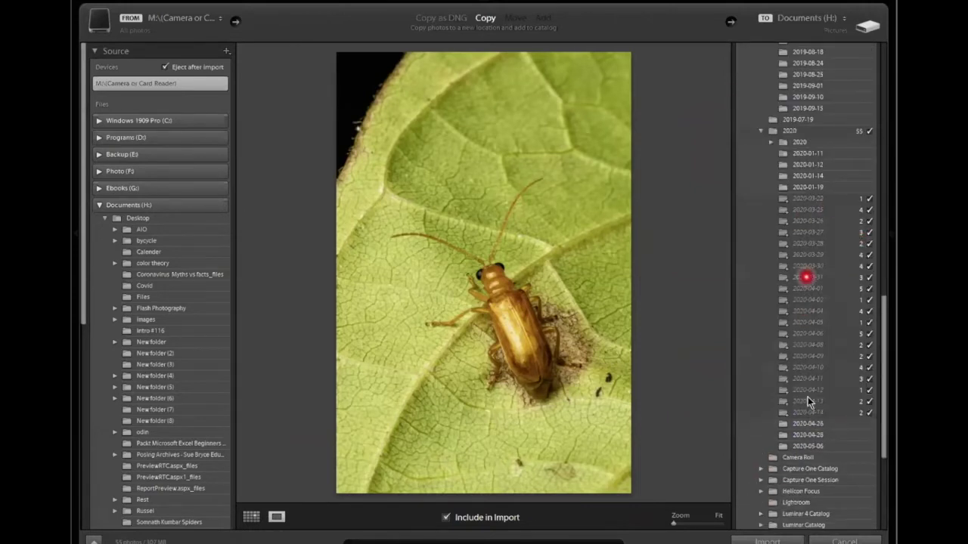
scroll(846, 366, up, 10)
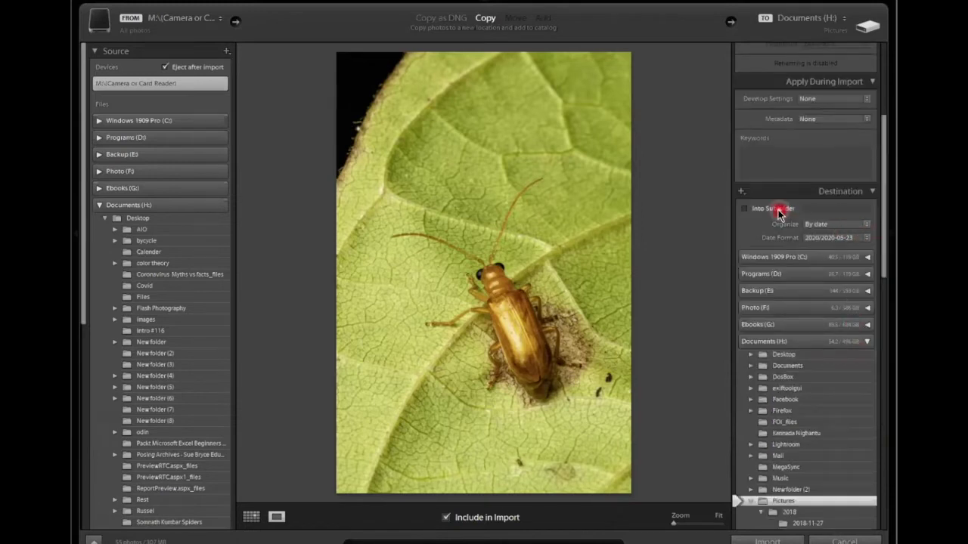
click(798, 210)
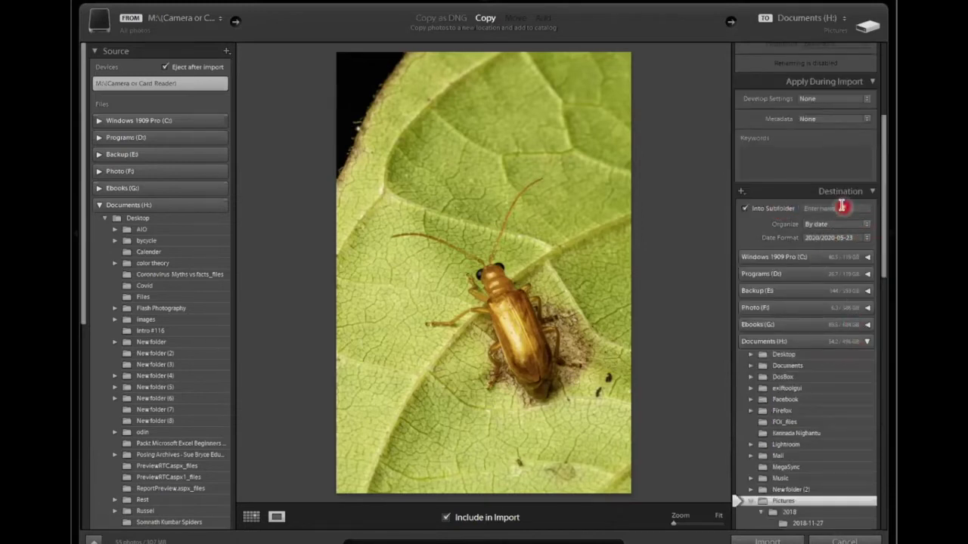
text(curfew)
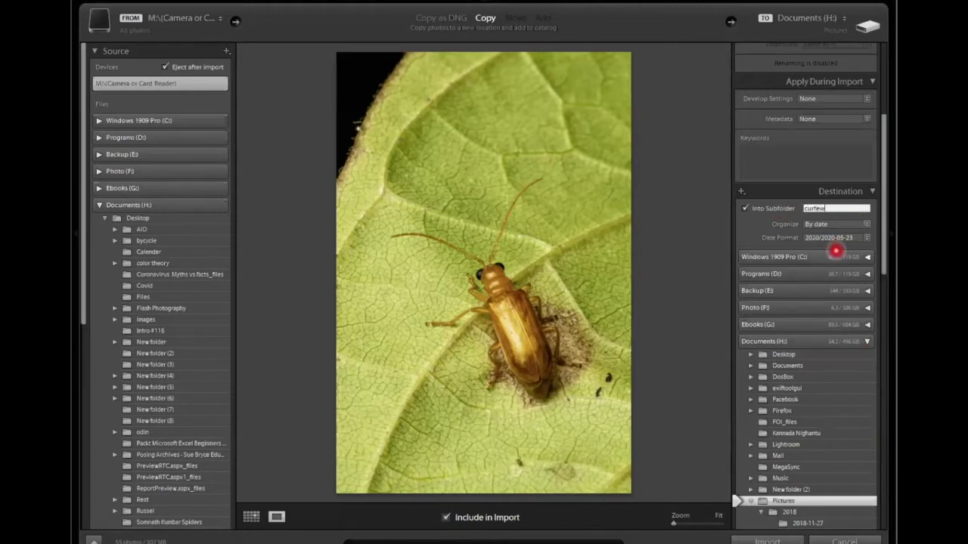
text( capture)
- Set the destination to organize the photos into one folder and check the subfolder's place in the folder tree
click(840, 221)
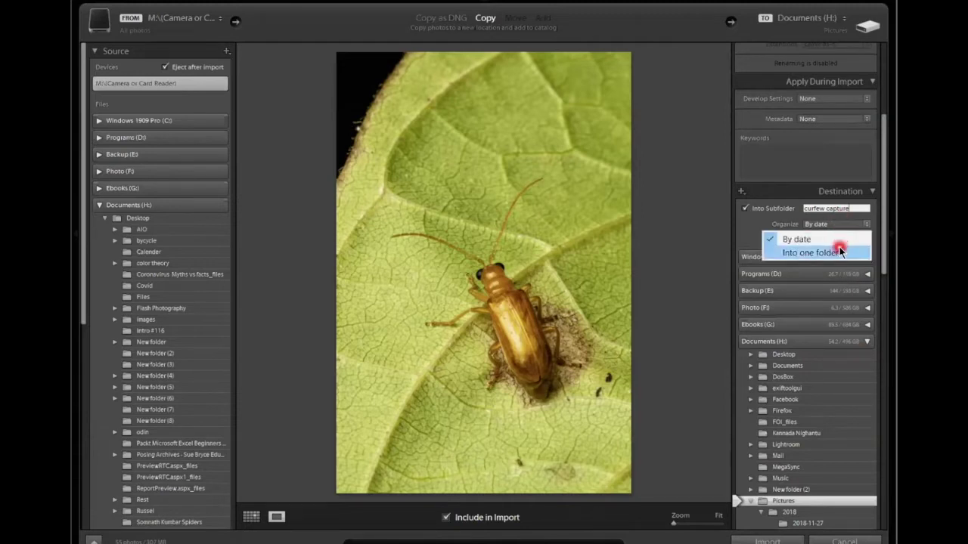
click(840, 252)
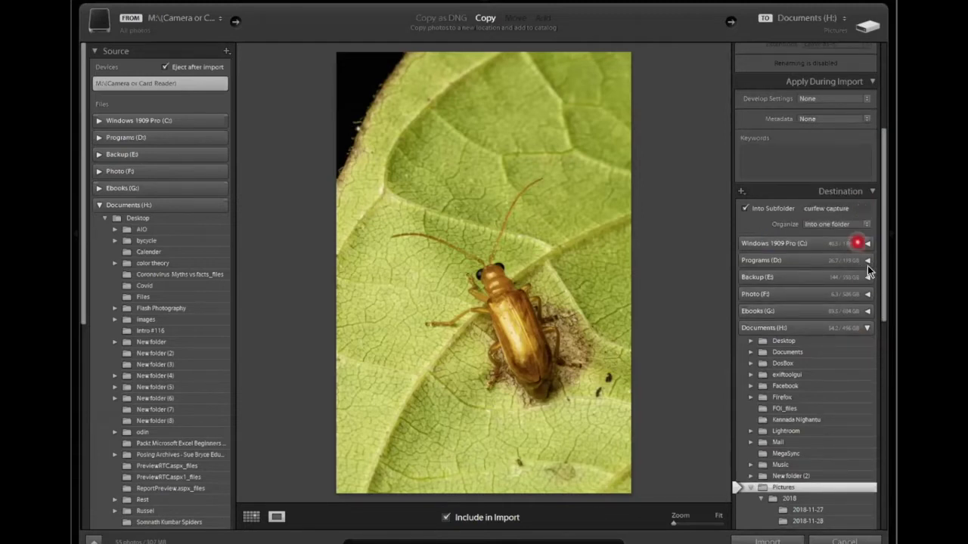
drag(886, 249, 895, 400)
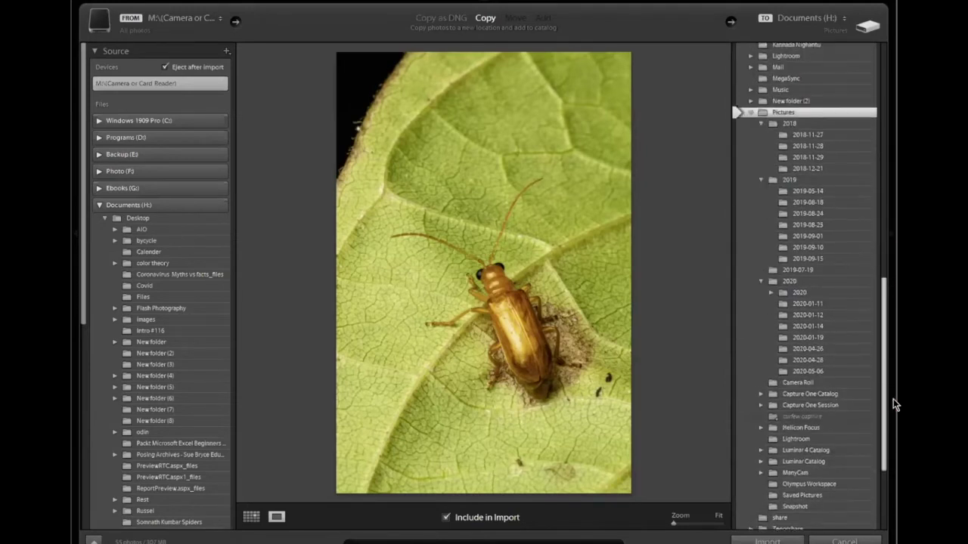
scroll(816, 279, up, 10)
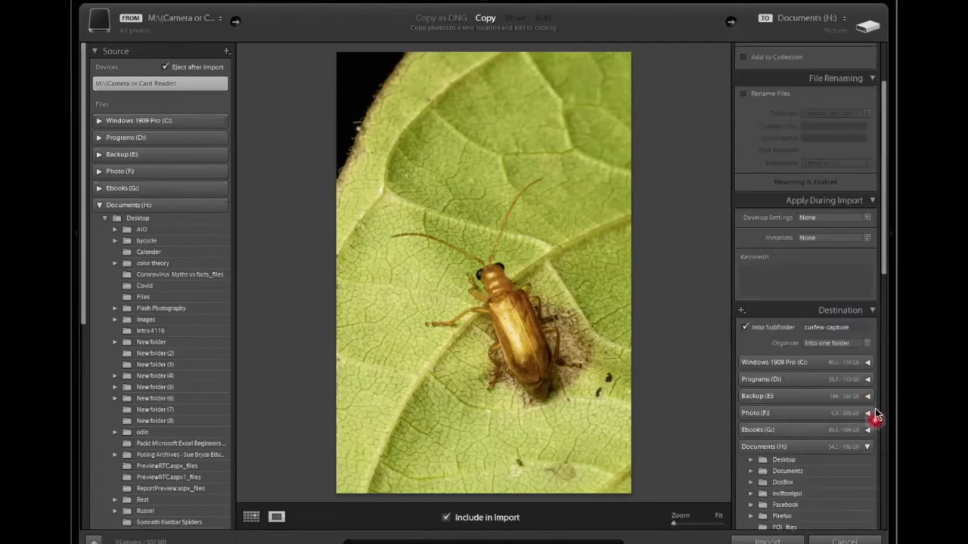
- Expand the Photo (F:) drive in the destination, try its 2020 folder, and choose the drive itself as the import location
click(867, 412)
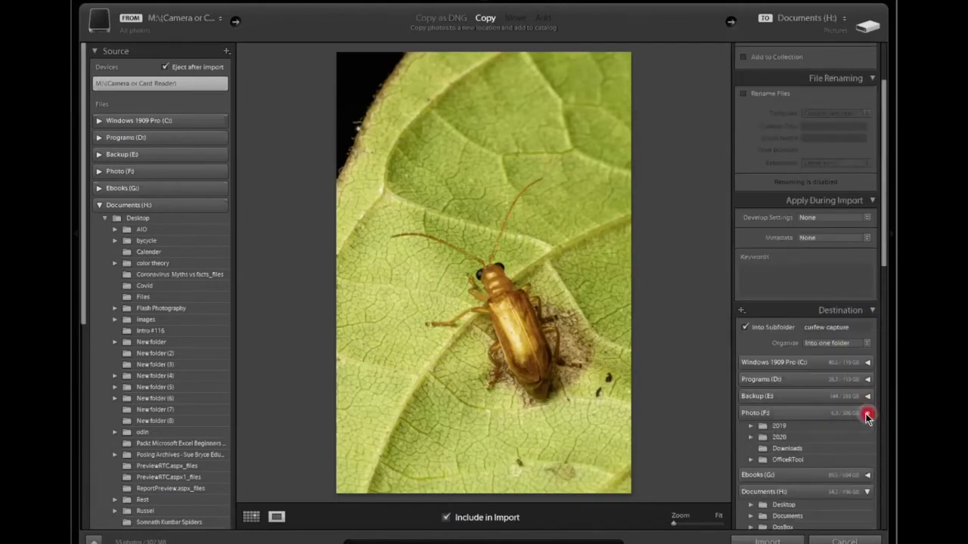
click(822, 414)
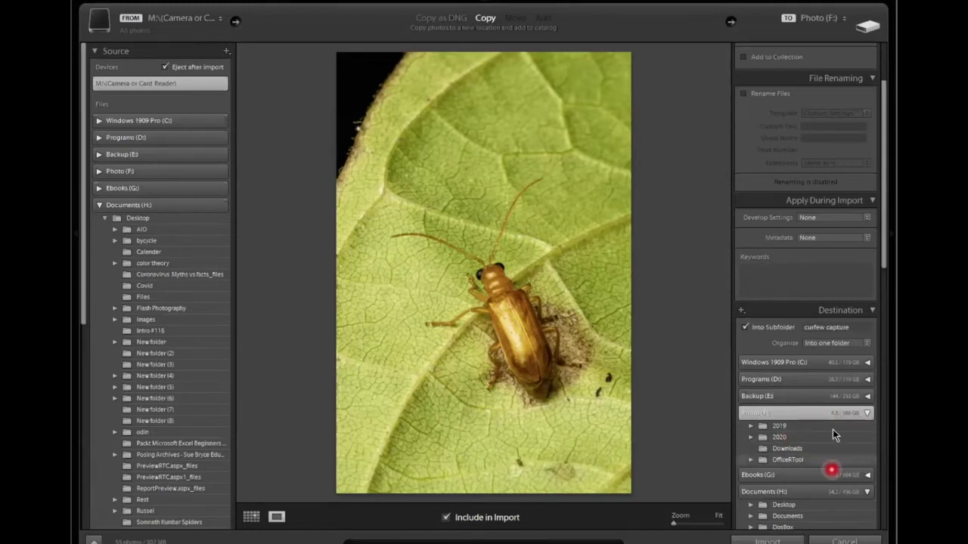
click(774, 437)
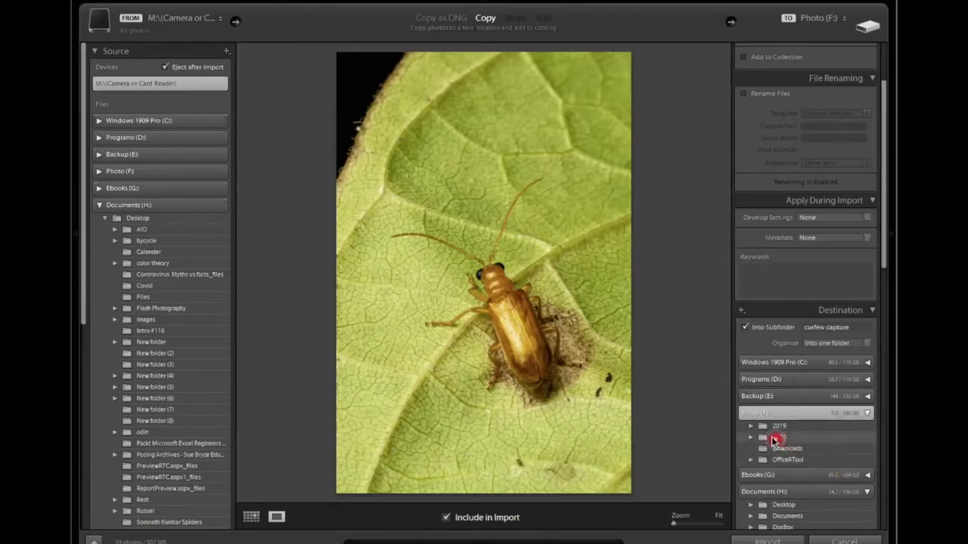
click(774, 439)
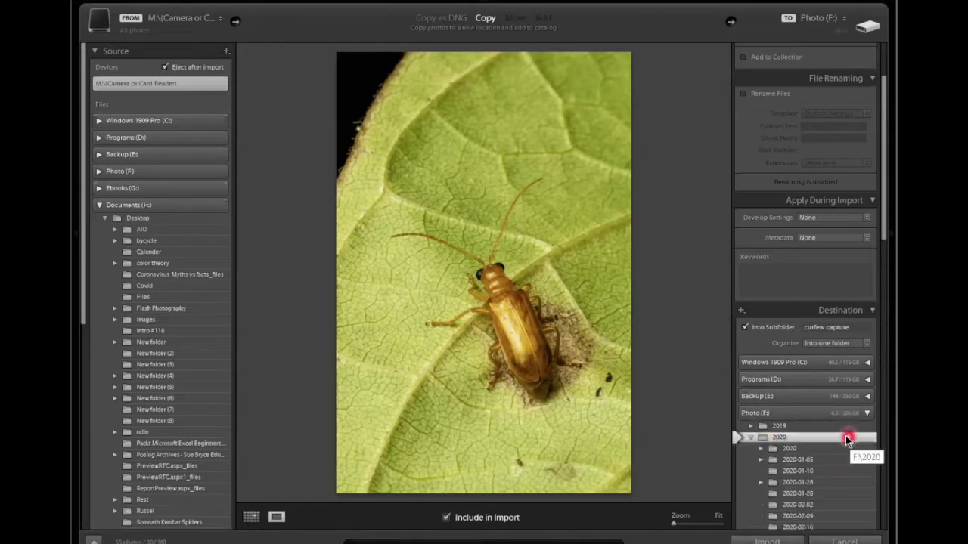
click(865, 319)
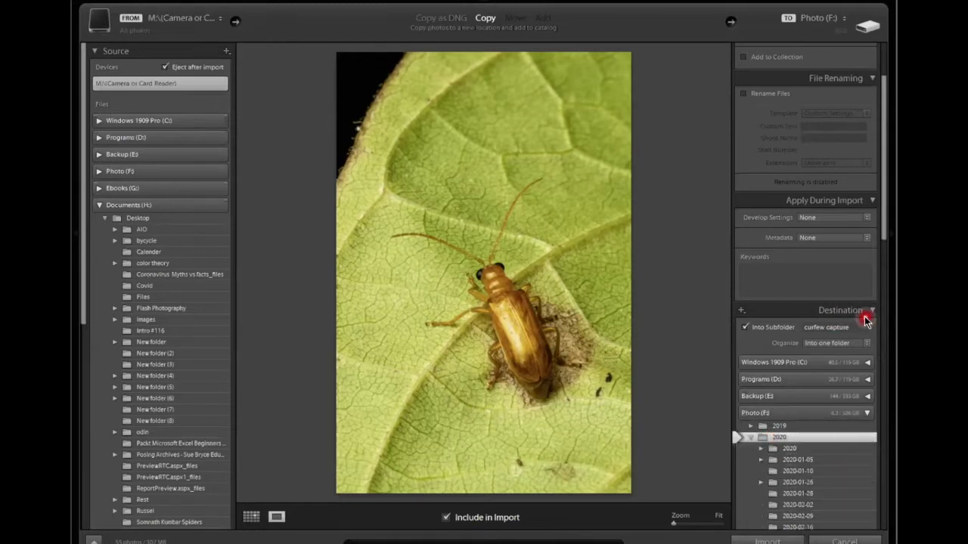
click(801, 410)
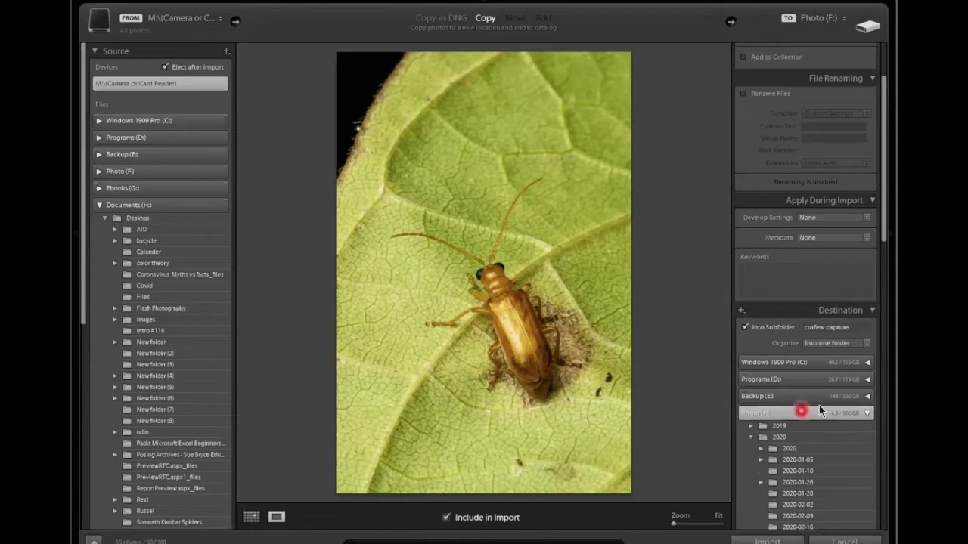
- Review the destination folder list and start importing the photos from the memory card
scroll(840, 391, down, 3)
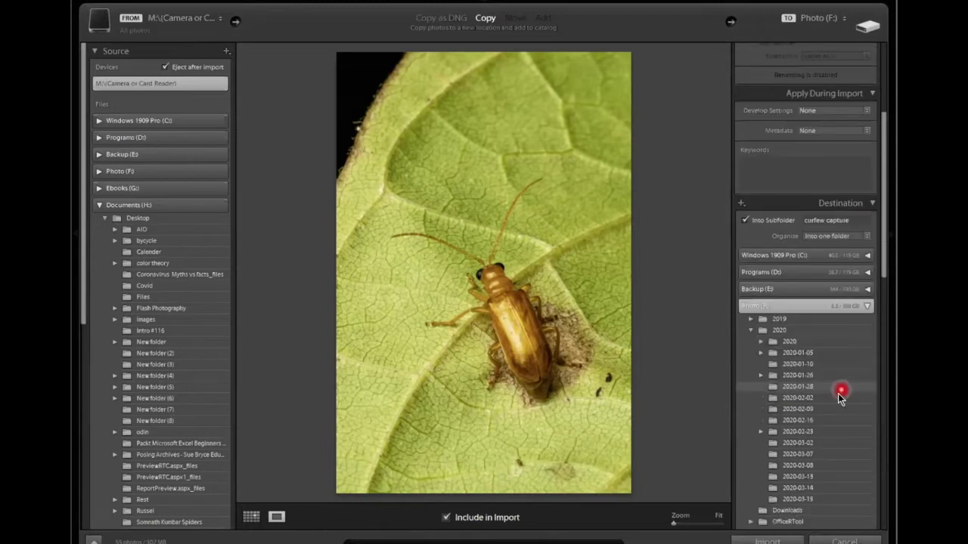
scroll(839, 396, down, 8)
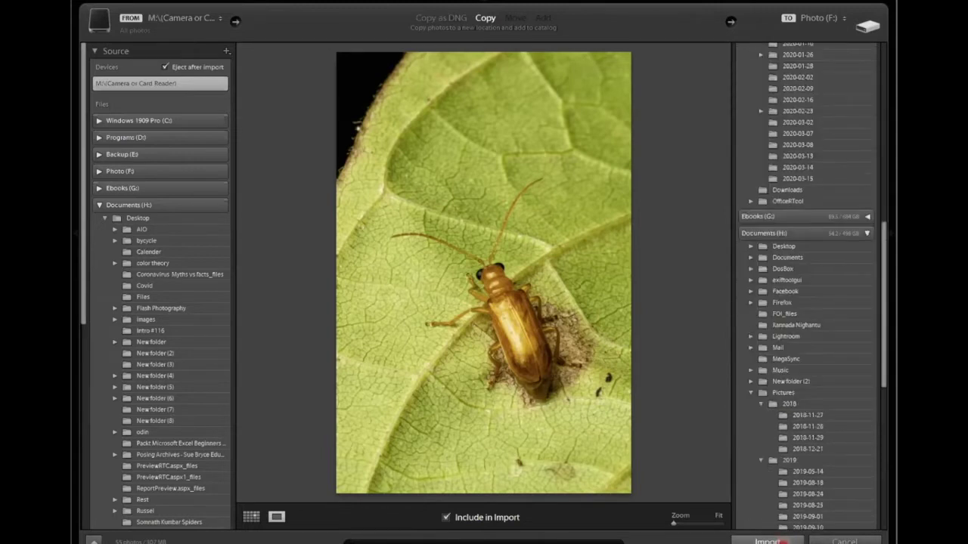
click(767, 541)
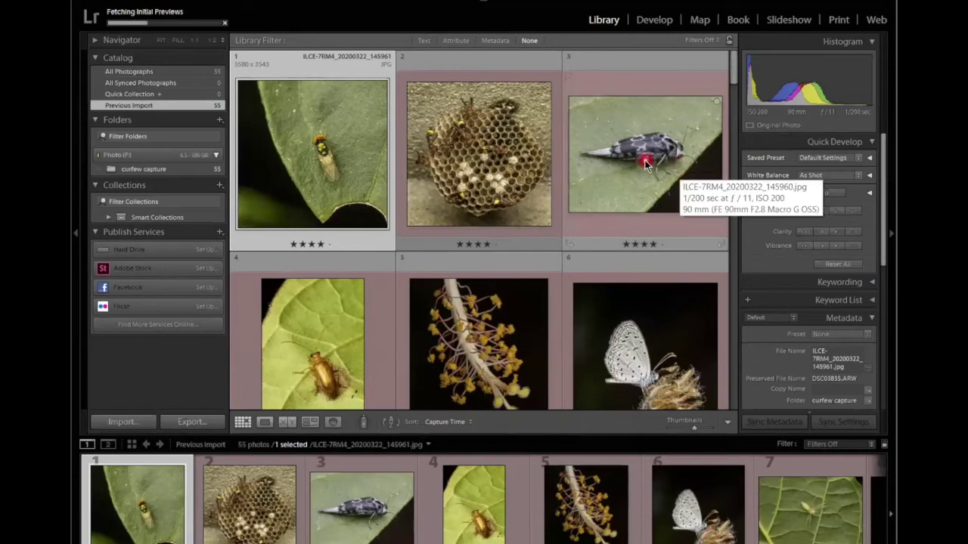
- Browse the thumbnails of the imported photos through to the last one while the initial previews load
scroll(643, 169, down, 2)
scroll(643, 169, down, 15)
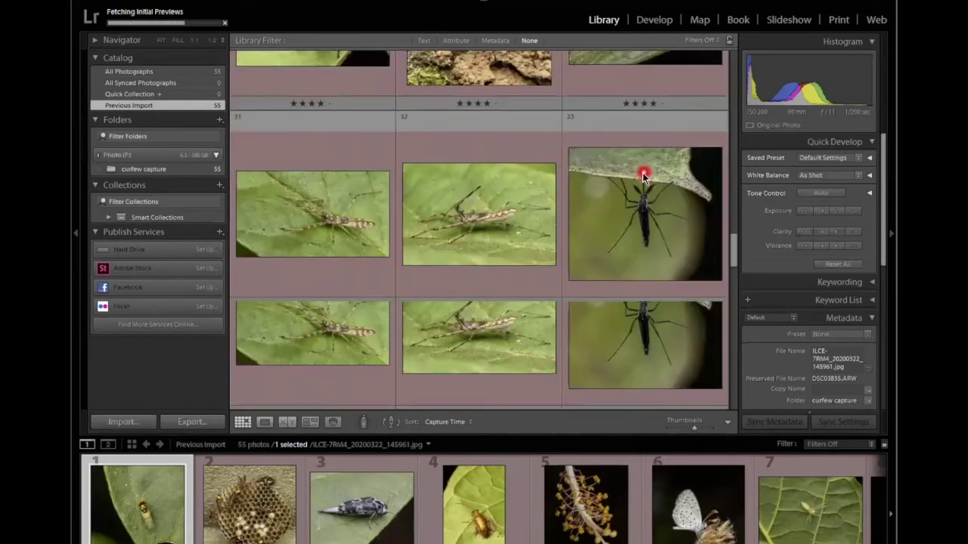
scroll(643, 174, up, 15)
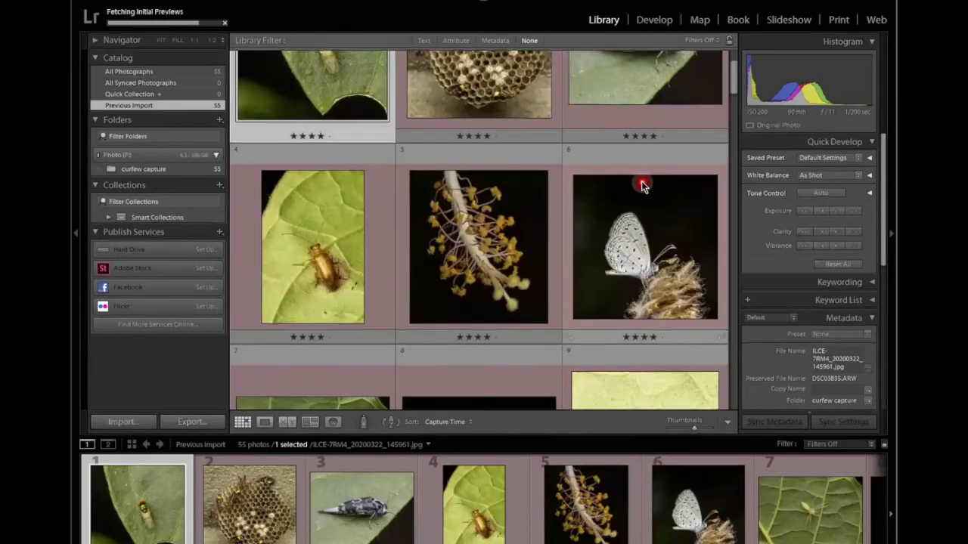
scroll(641, 182, down, 20)
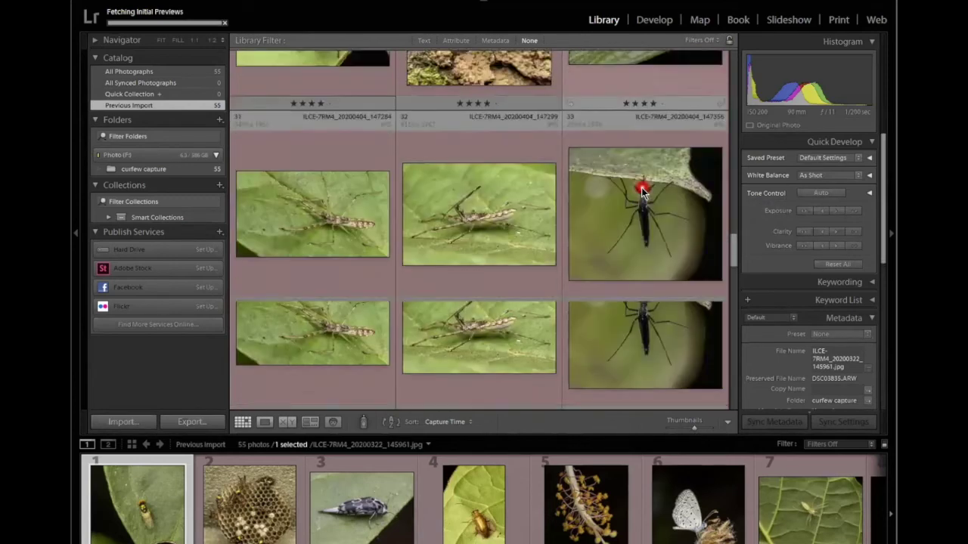
scroll(641, 188, down, 5)
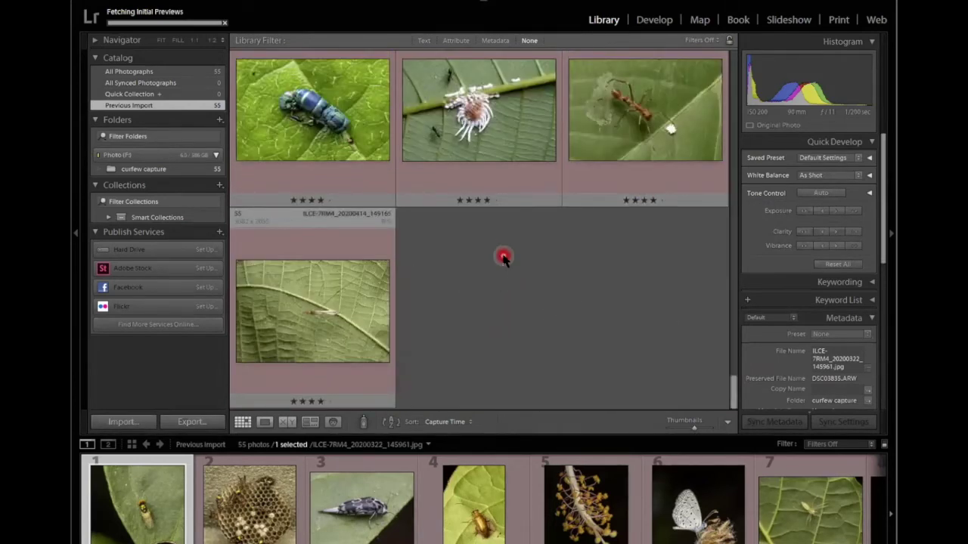
scroll(504, 259, up, 14)
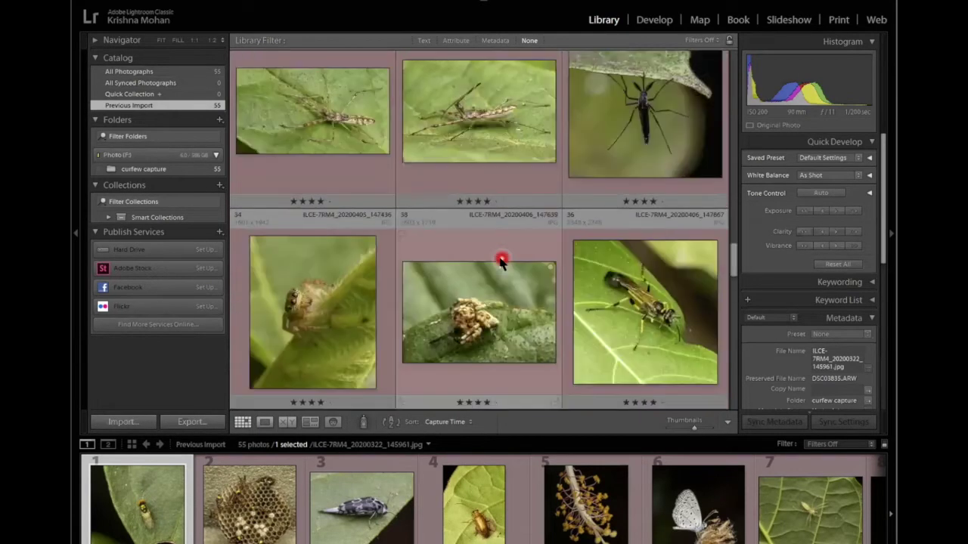
scroll(502, 262, up, 4)
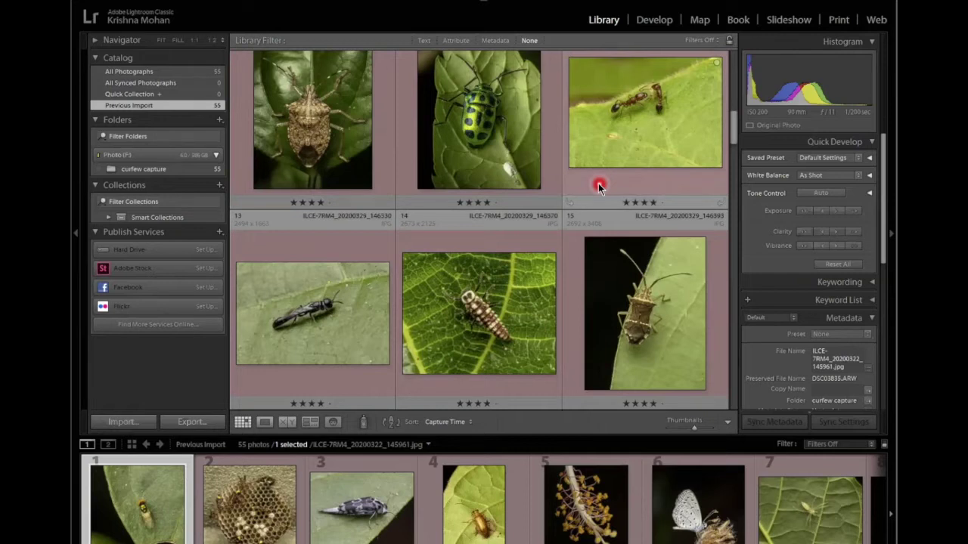
- Select all imported photos and remove their star ratings, checking the thumbnails across the grid
key(ctrl+a)
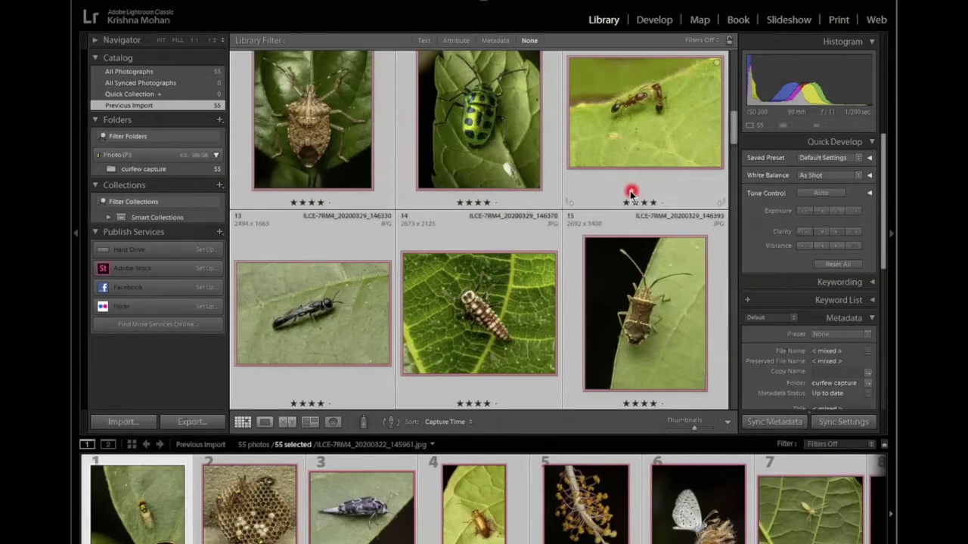
key(0)
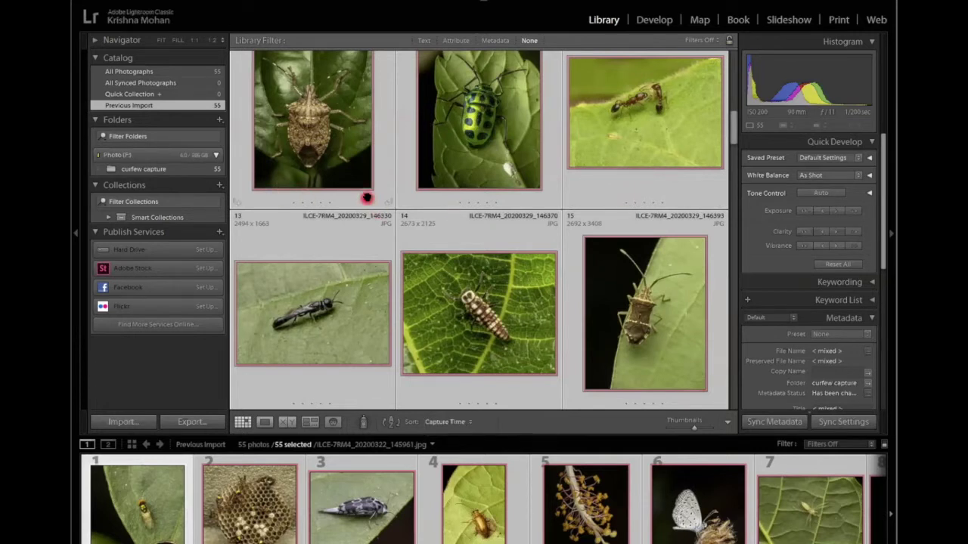
scroll(512, 214, down, 5)
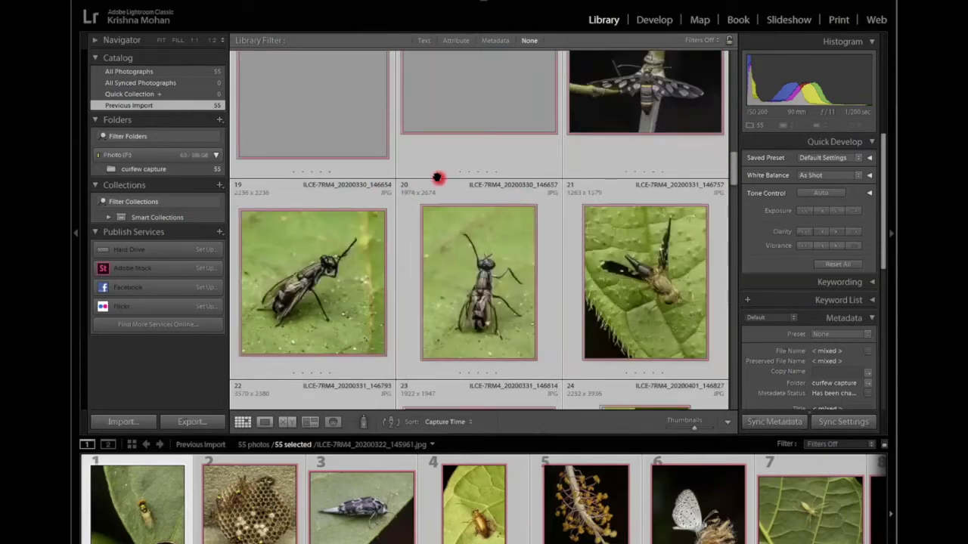
scroll(438, 174, up, 15)
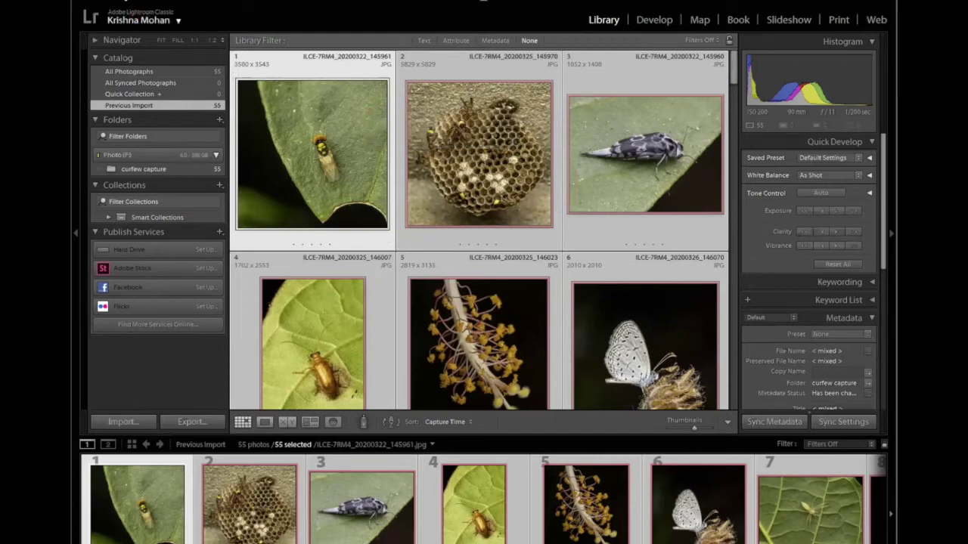
- Examine the commands for building and discarding standard, 1:1 and smart previews, without running any of them
key(alt+l)
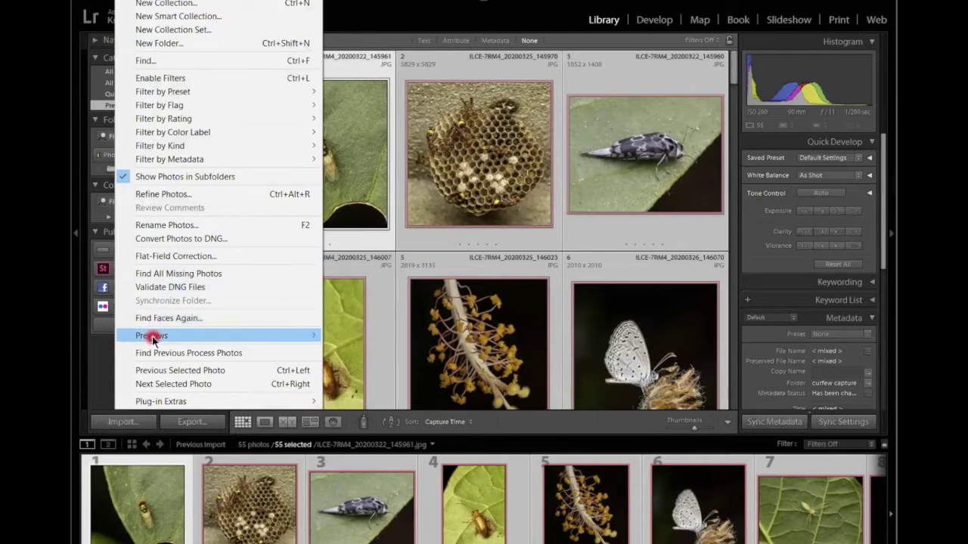
mouse_move(152, 339)
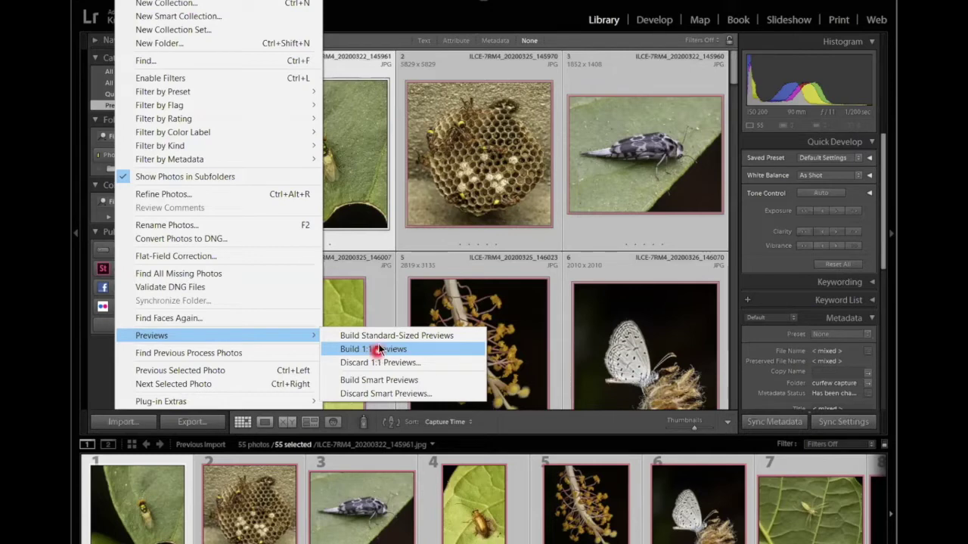
click(634, 190)
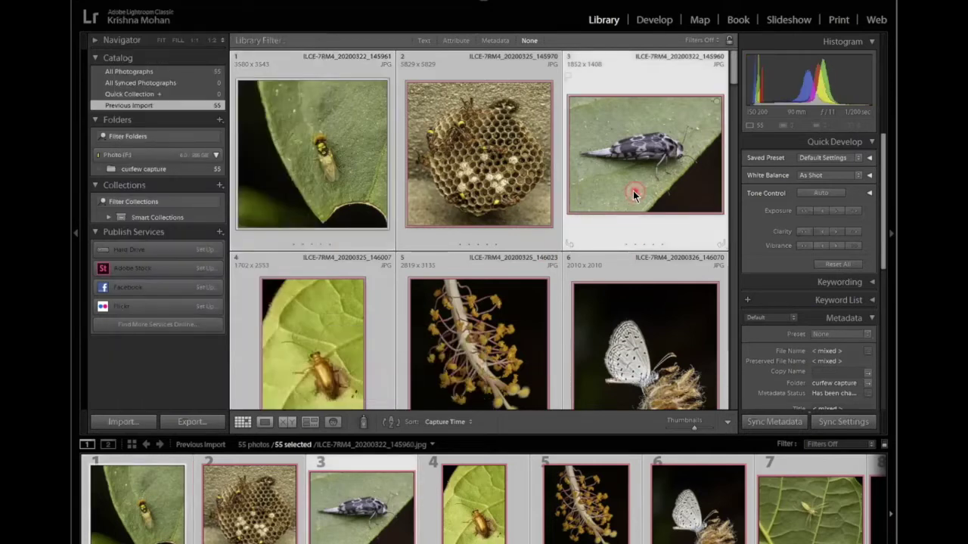
- Open the third photo, the insect on the leaf, in Loupe view and check its detail with the zoom
double_click(634, 192)
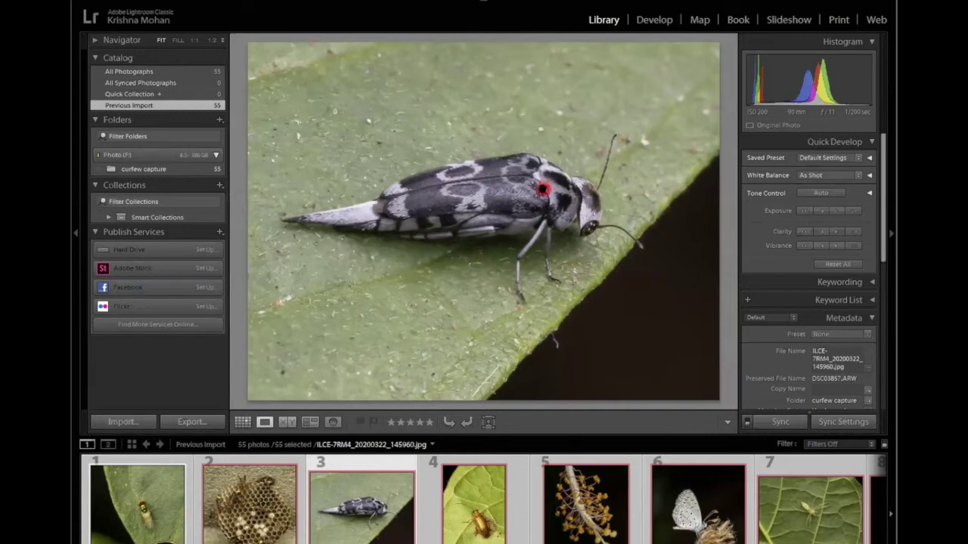
click(545, 189)
click(543, 189)
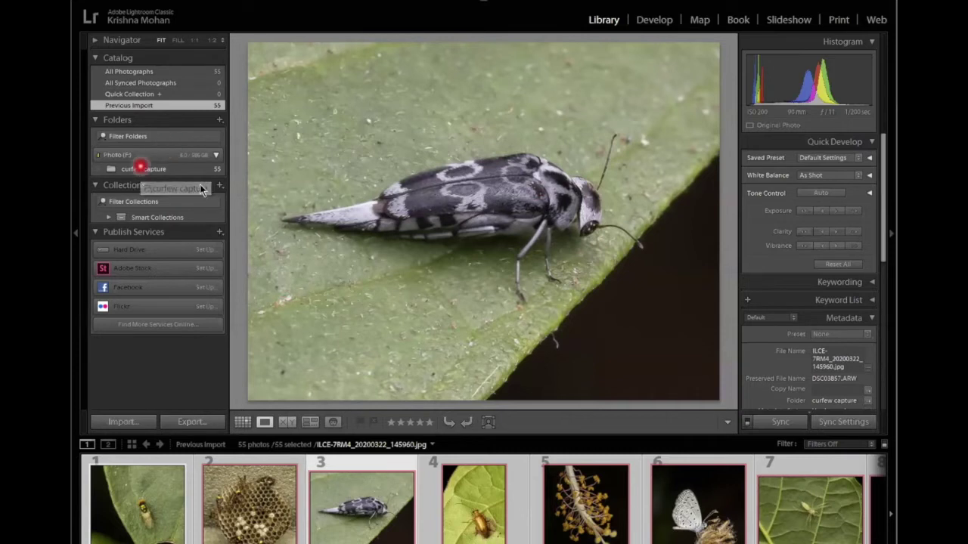
- Show the curfew capture folder in Grid view and look over the Library commands without running any
click(161, 168)
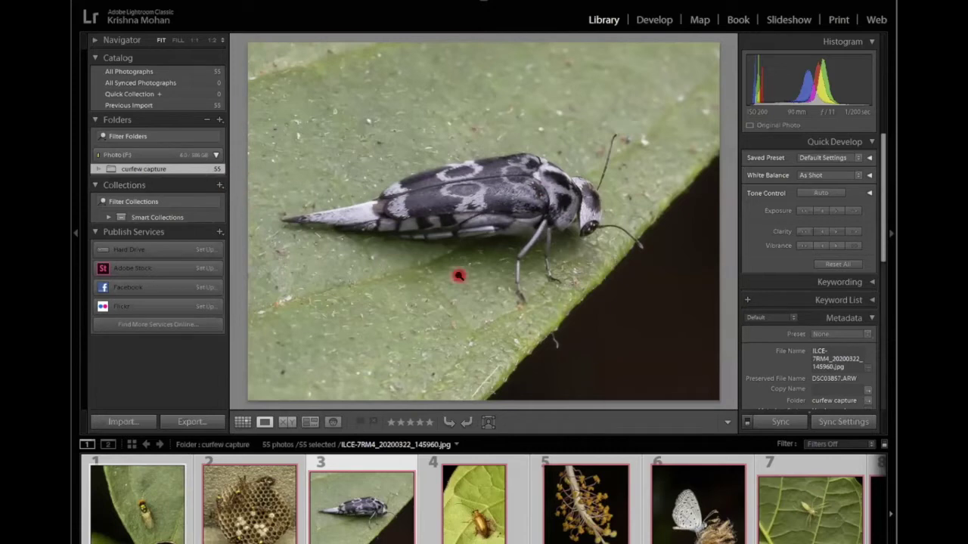
key(g)
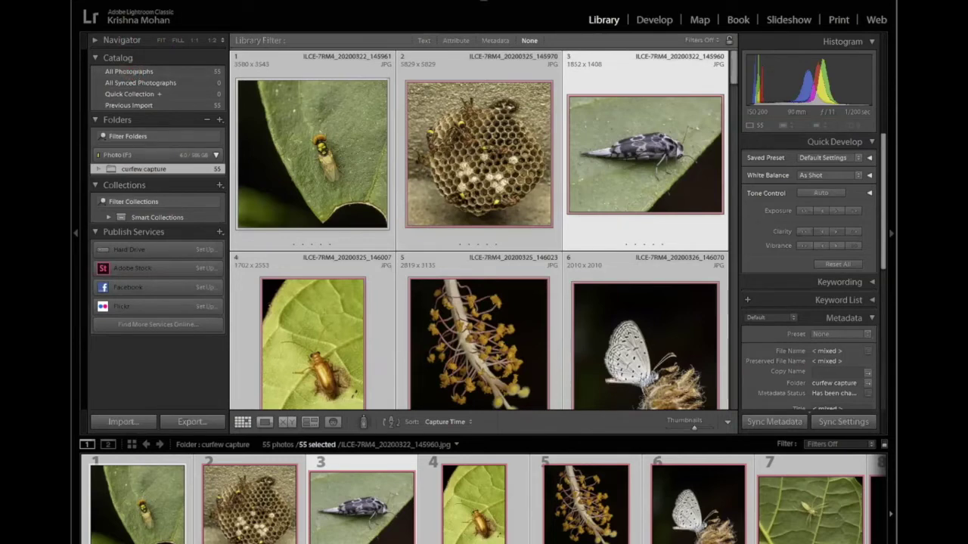
key(alt+f)
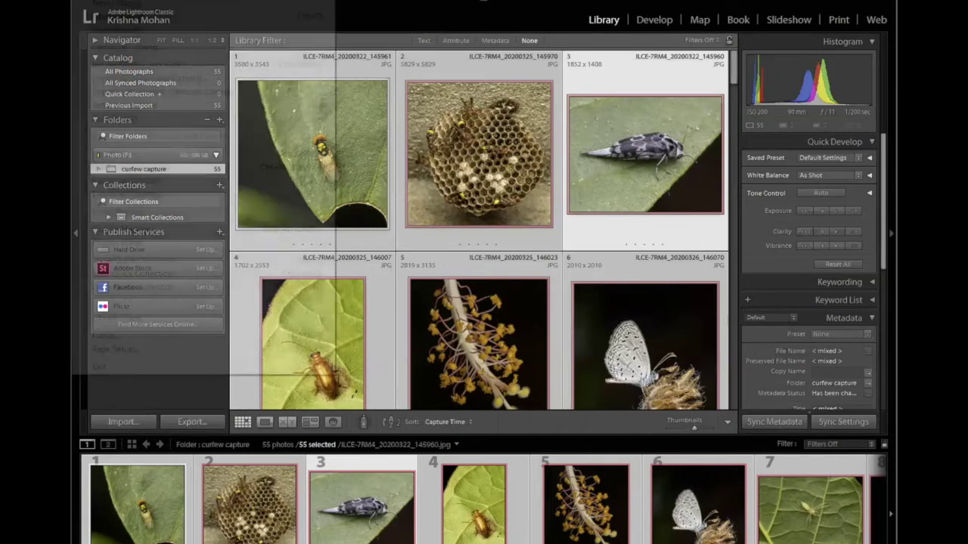
mouse_move(301, 33)
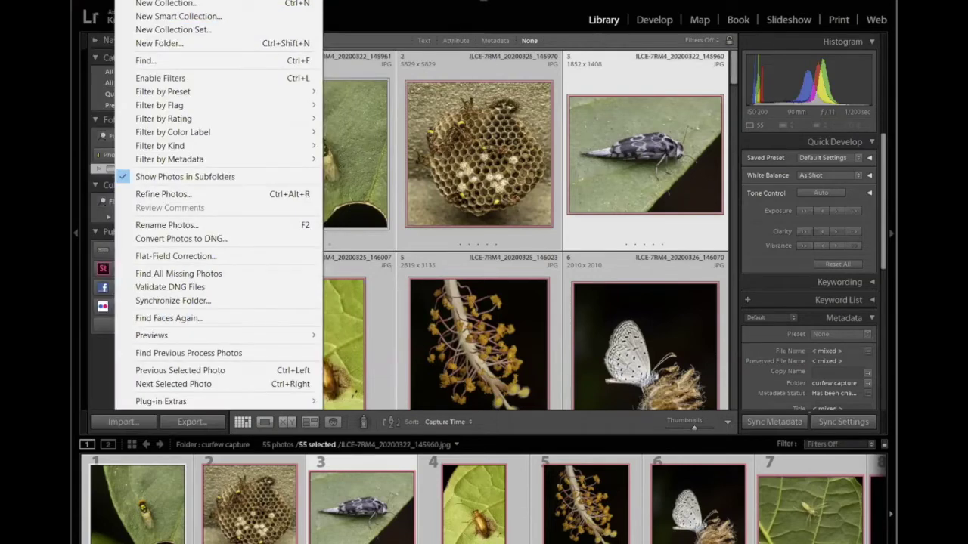
key(Escape)
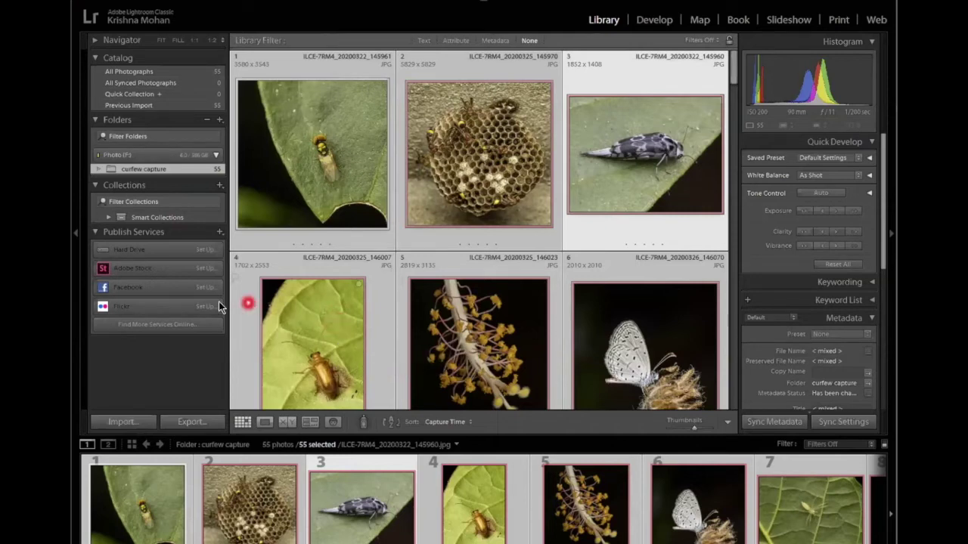
- Switch the source from the curfew capture folder to All Photographs and look through the thumbnails in the grid
click(162, 169)
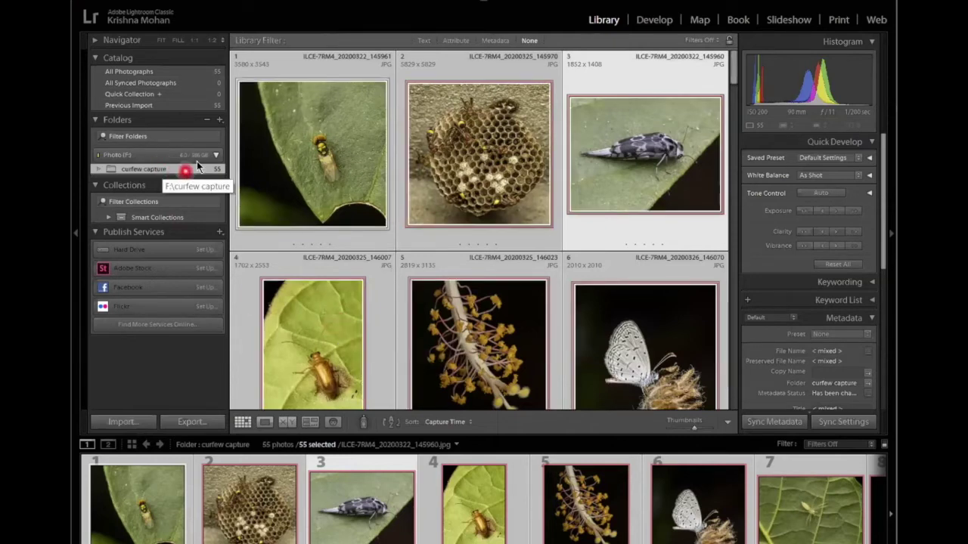
click(160, 69)
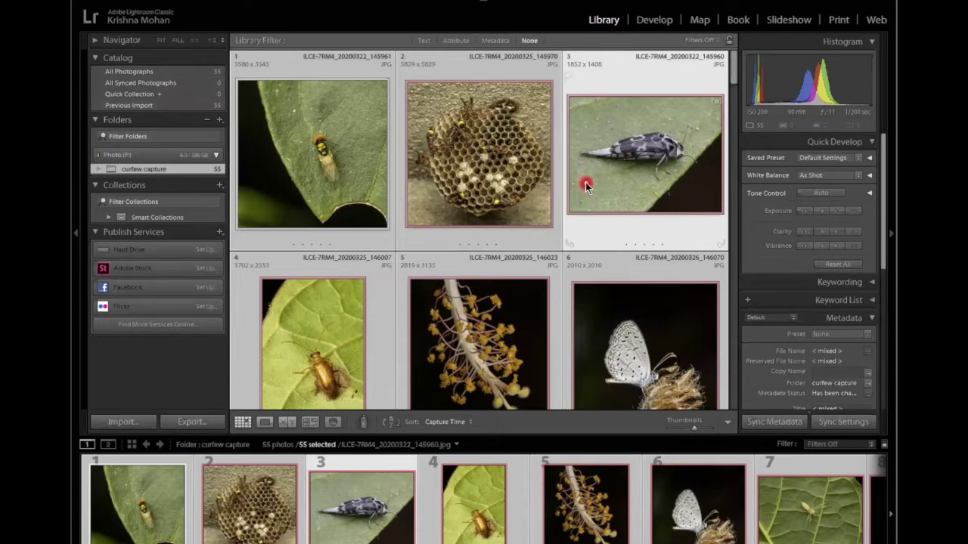
mouse_move(586, 186)
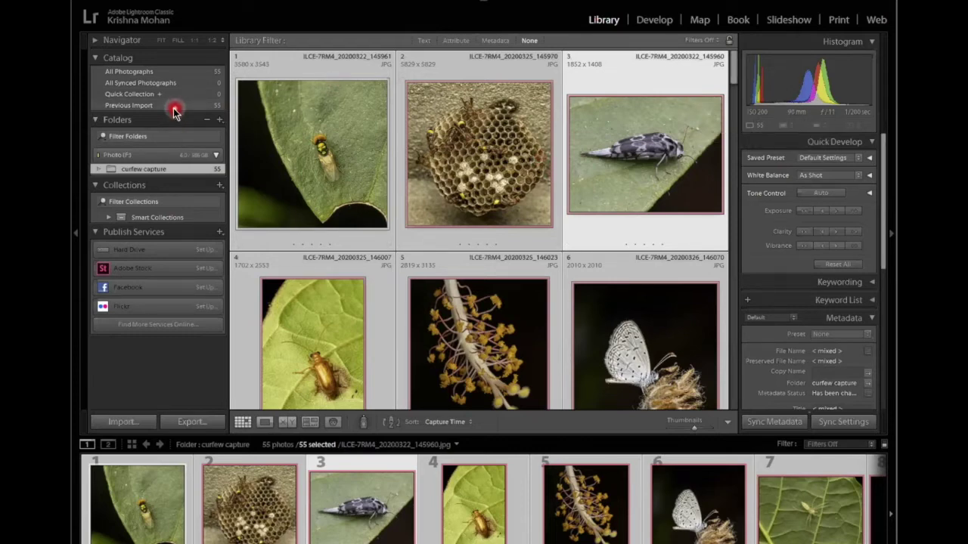
click(164, 71)
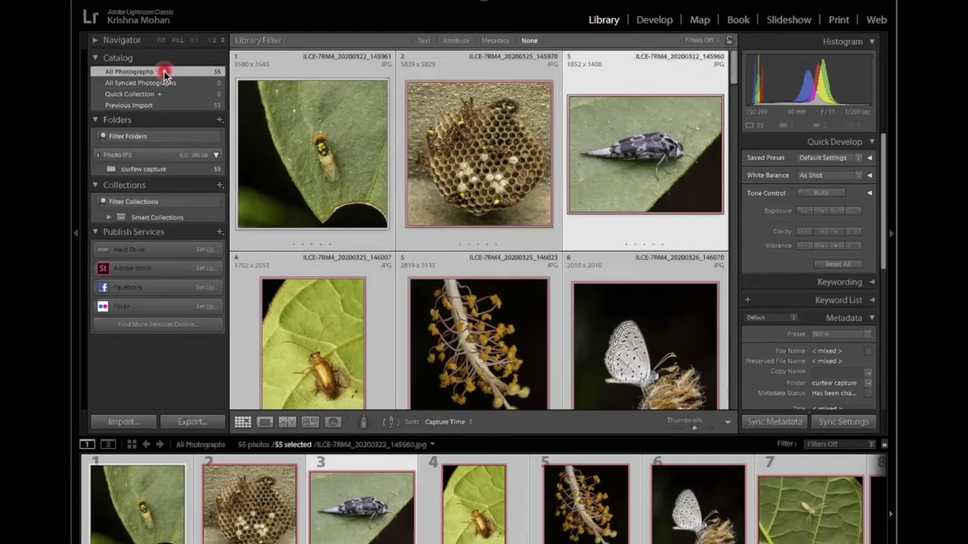
scroll(493, 204, down, 10)
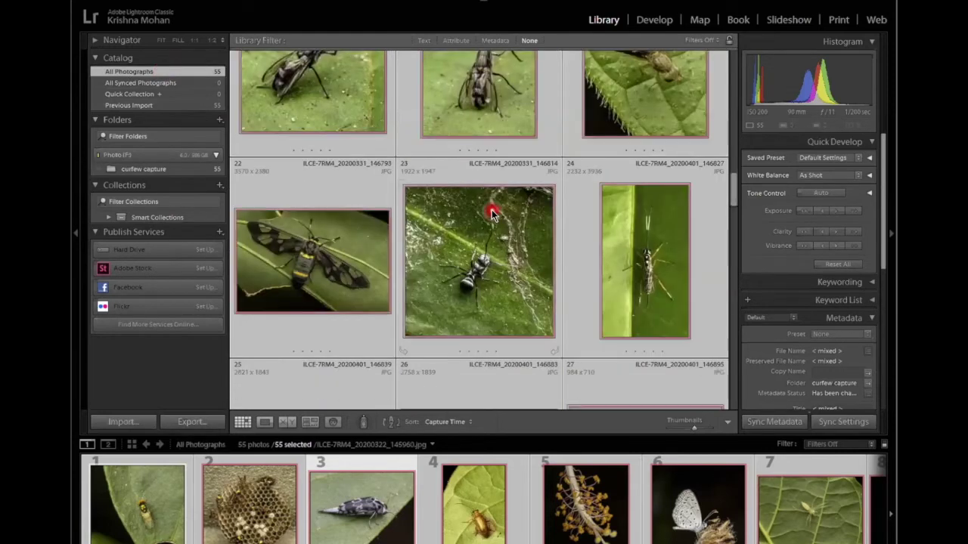
scroll(492, 213, up, 5)
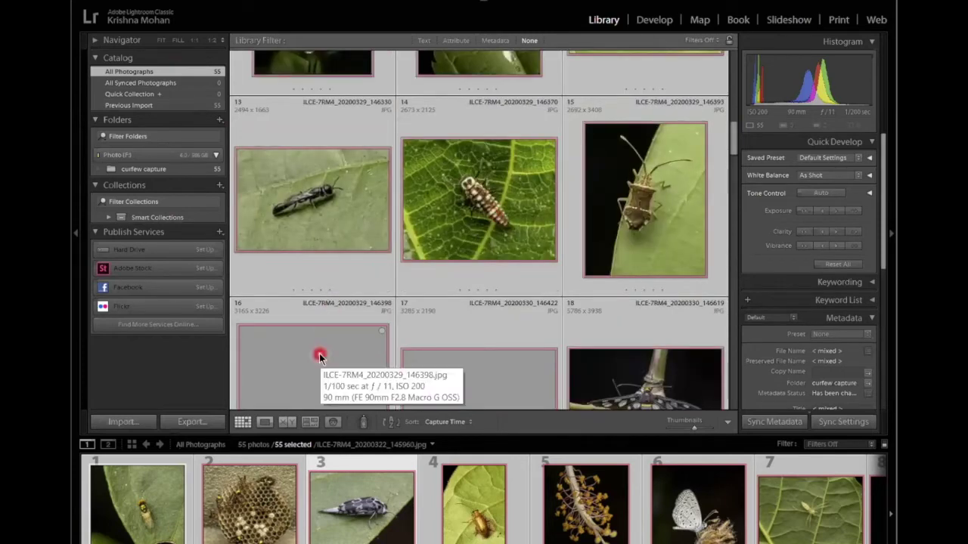
scroll(342, 338, down, 3)
scroll(339, 335, up, 3)
scroll(339, 335, down, 3)
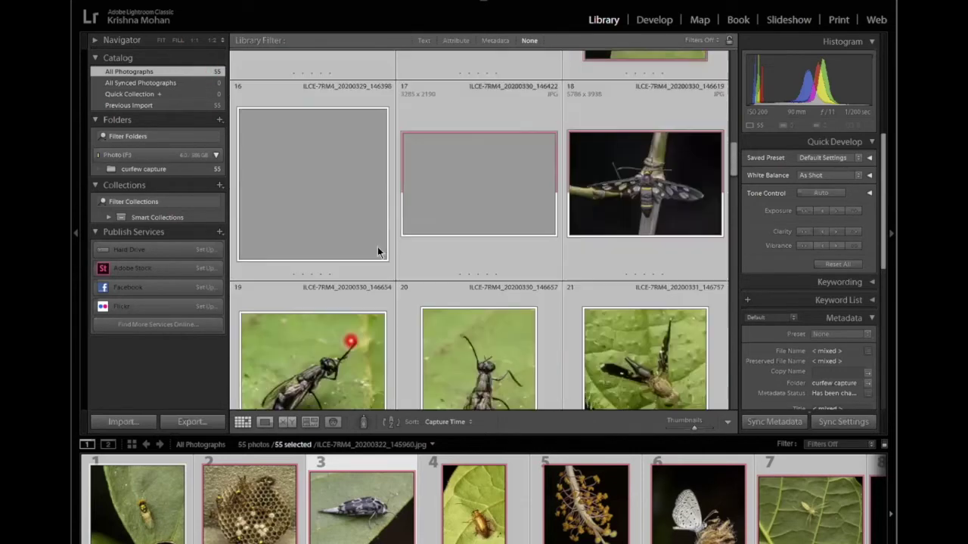
- Open photo 16 in Loupe view and step back through the preceding photos to the white butterfly
double_click(337, 186)
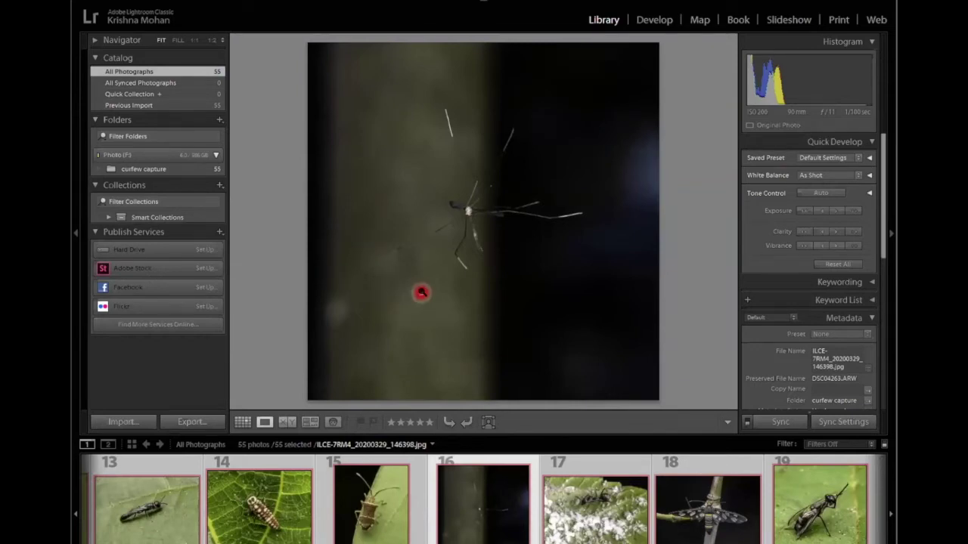
key(Left)
key(Left)
key(Left)
key(Left)
key(Left)
key(Left)
key(Left)
key(Left)
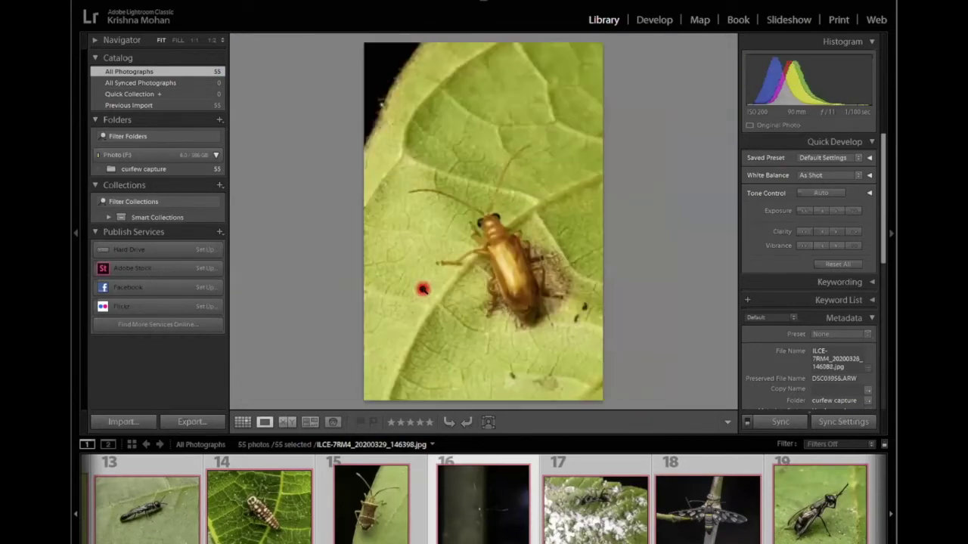
key(Left)
key(Left)
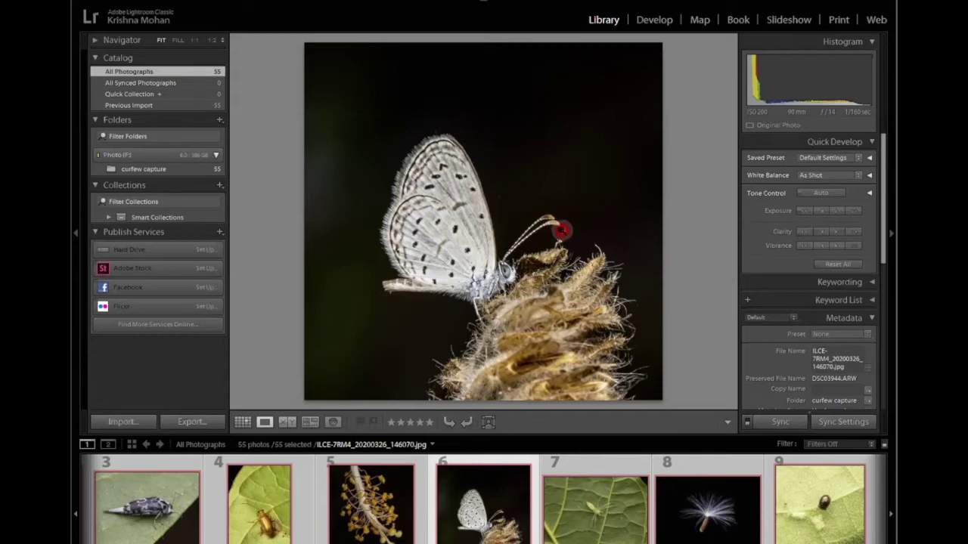
- Inspect the butterfly's wing at 1:1 zoom, then fit the whole photo in the view again
click(489, 189)
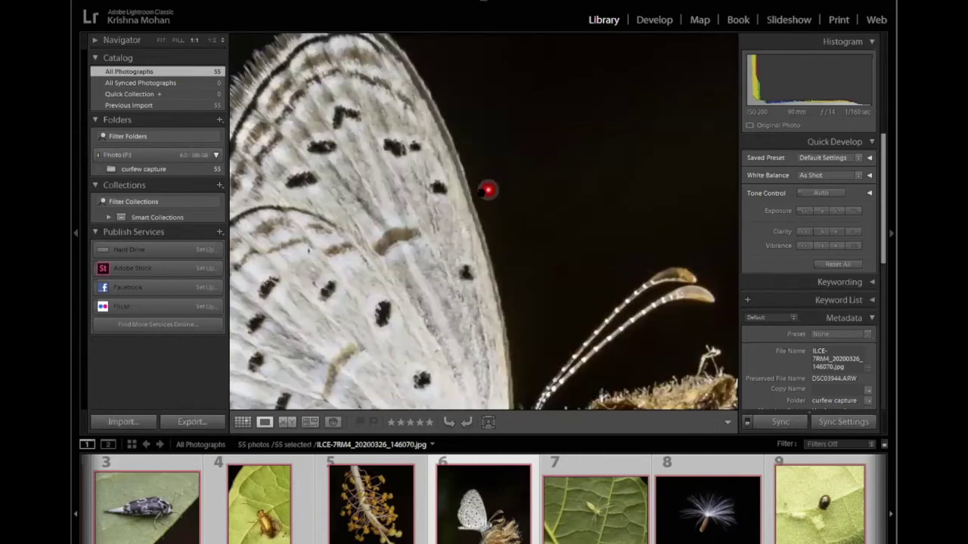
click(458, 208)
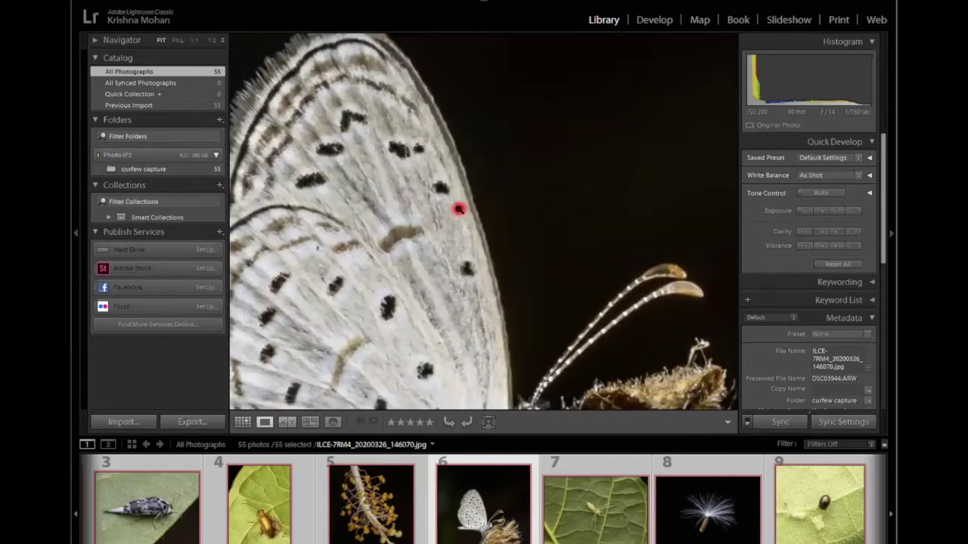
click(556, 208)
click(548, 214)
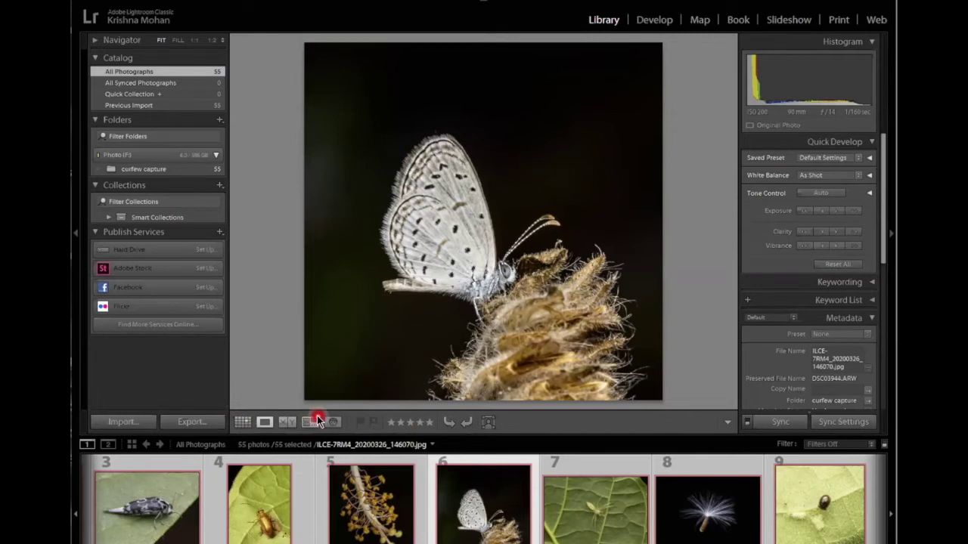
- Hide all panels around the butterfly photo and switch to Grid view and back to Loupe view
click(320, 357)
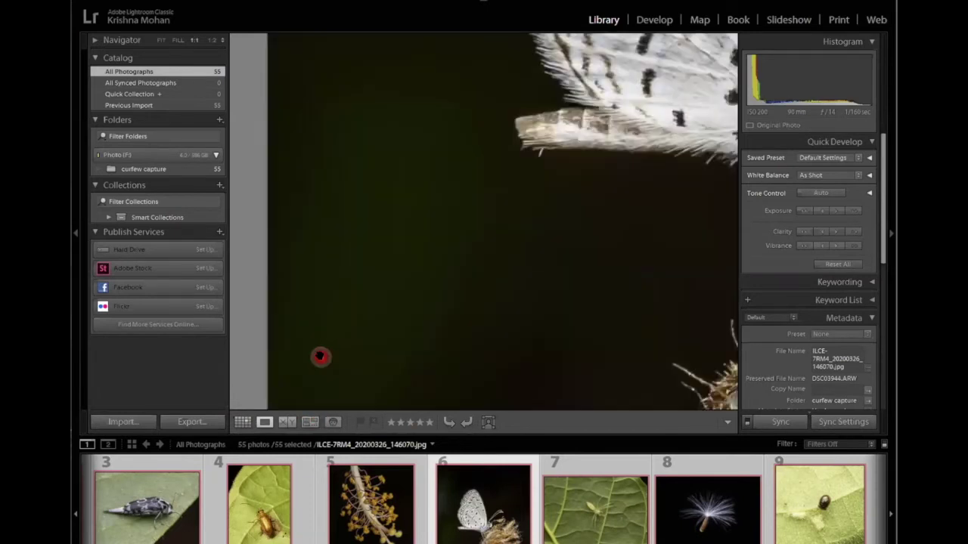
key(shift+Tab)
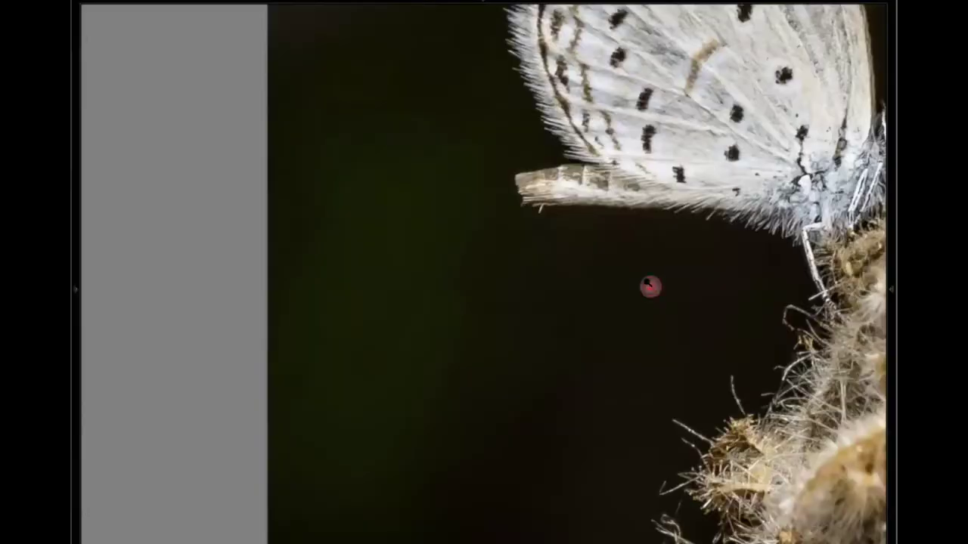
click(650, 286)
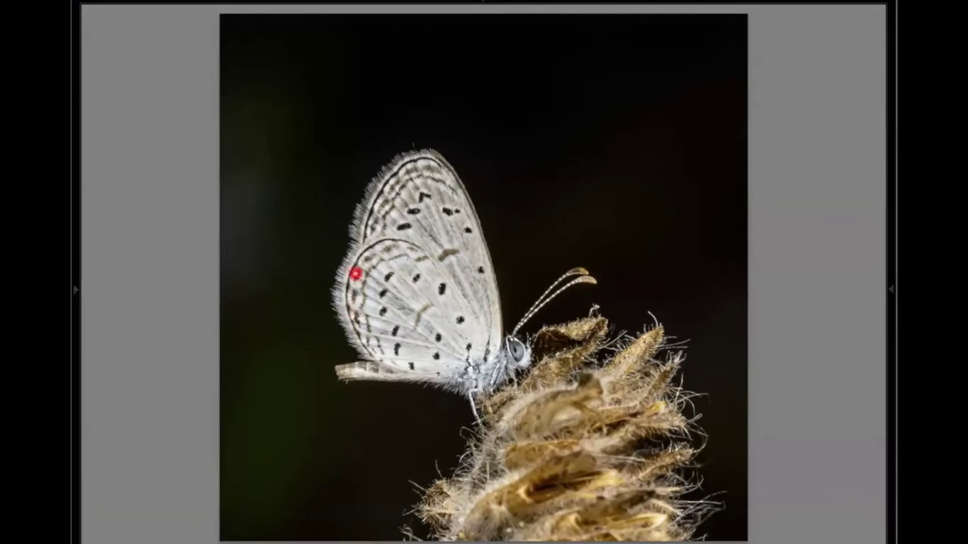
key(g)
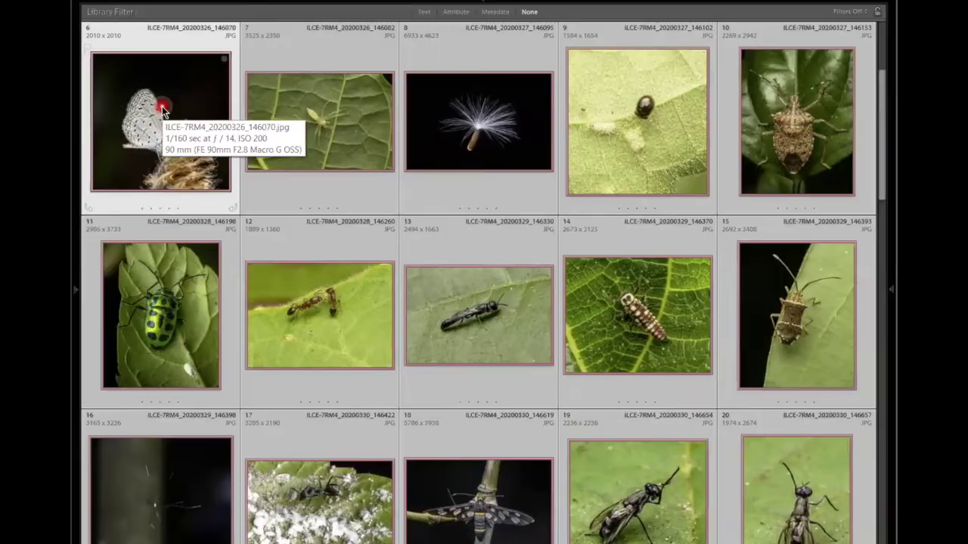
double_click(162, 106)
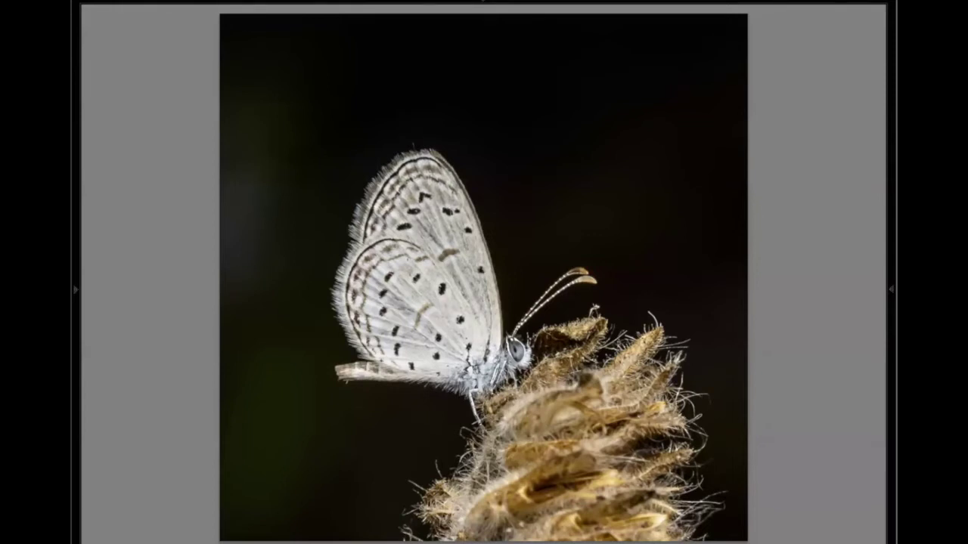
- Zoom in and out on several parts of the butterfly's wings to examine their detail without the panels
click(403, 301)
click(385, 329)
click(385, 329)
click(438, 283)
click(438, 283)
click(438, 283)
click(438, 283)
- Select the two black fly photos, 19 and 20, in the grid and show them side by side in Compare view
key(g)
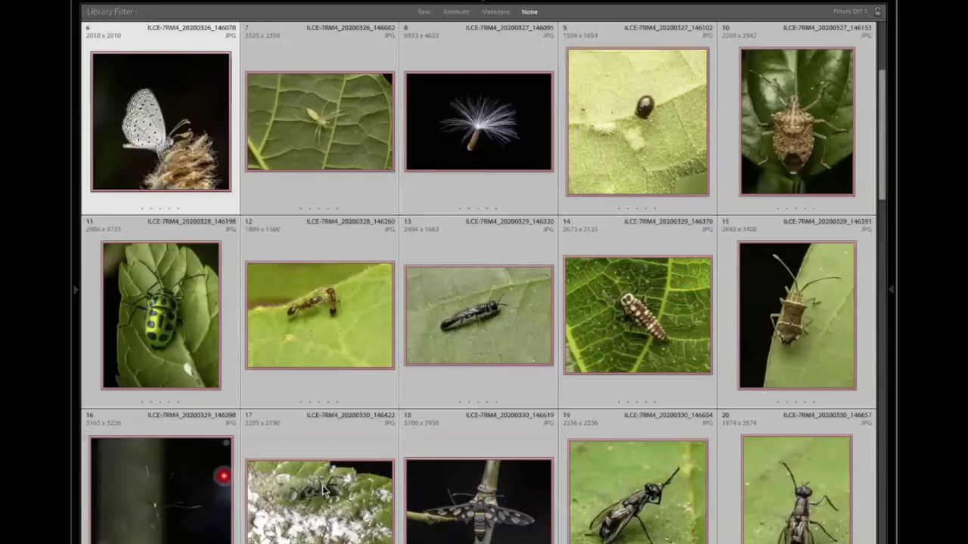
click(333, 340)
scroll(522, 351, down, 2)
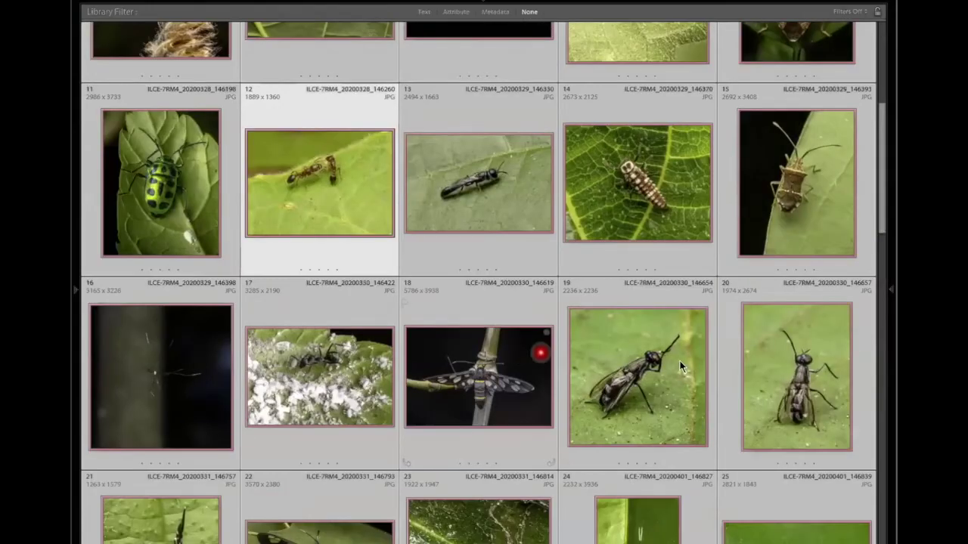
click(679, 364)
shift+click(796, 360)
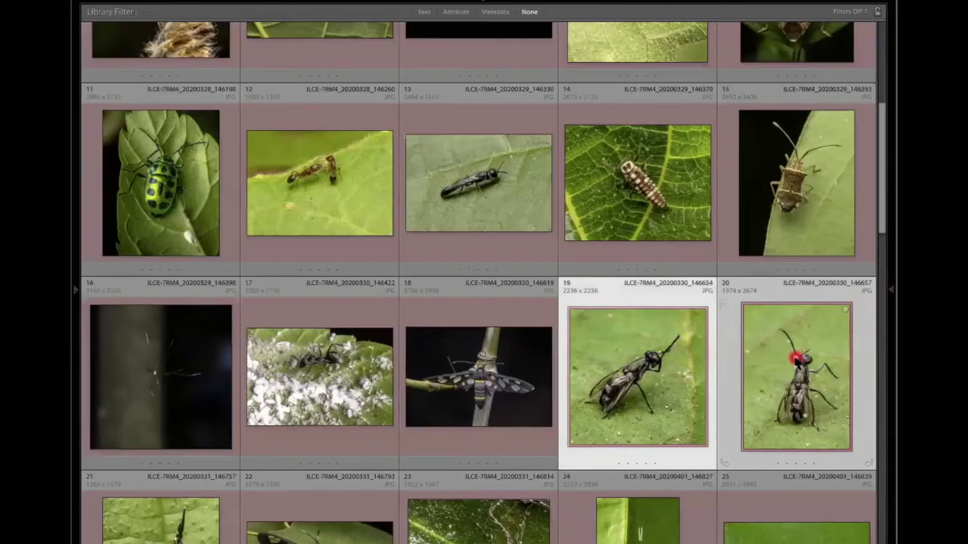
click(789, 428)
key(c)
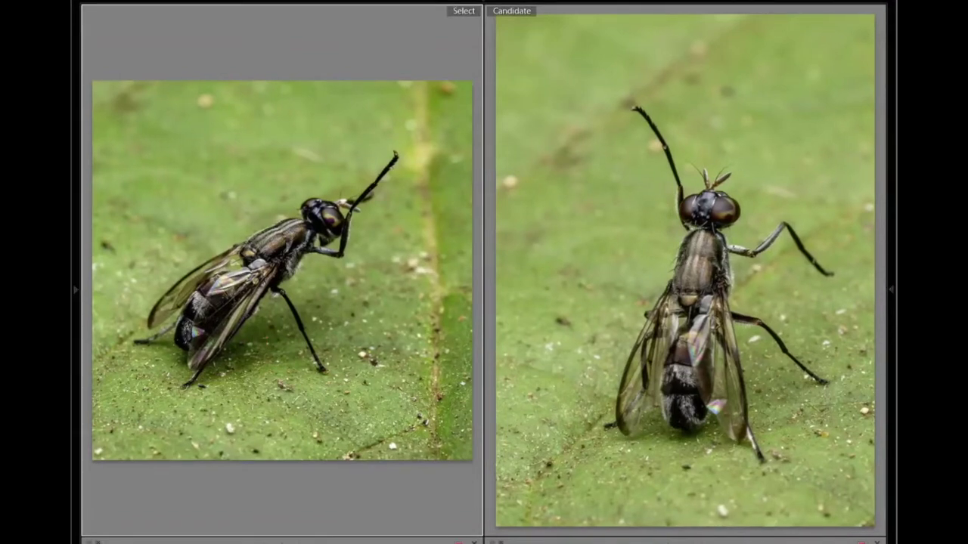
key(e)
key(c)
- Zoom both compared fly photos in on the heads and pan them together to compare the eye detail
click(308, 201)
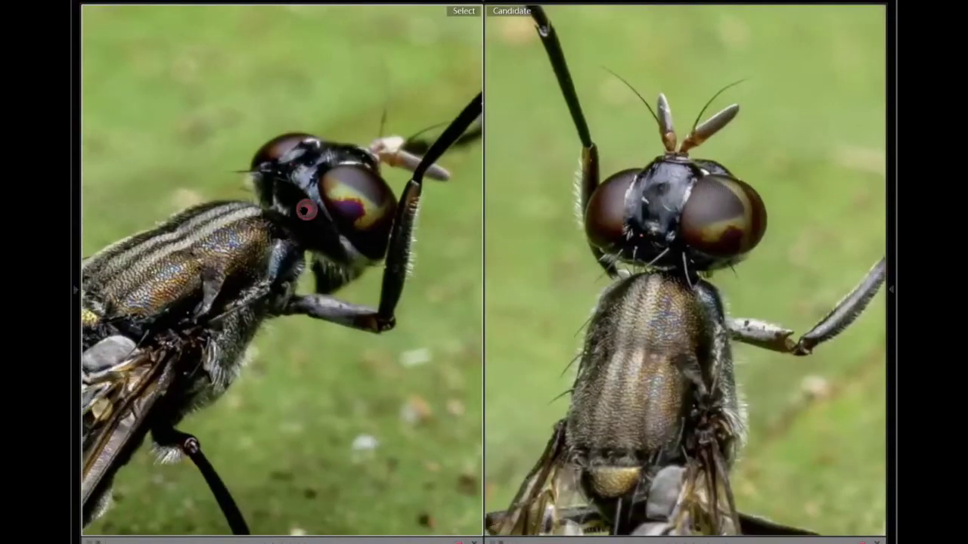
click(389, 198)
drag(391, 198, 155, 363)
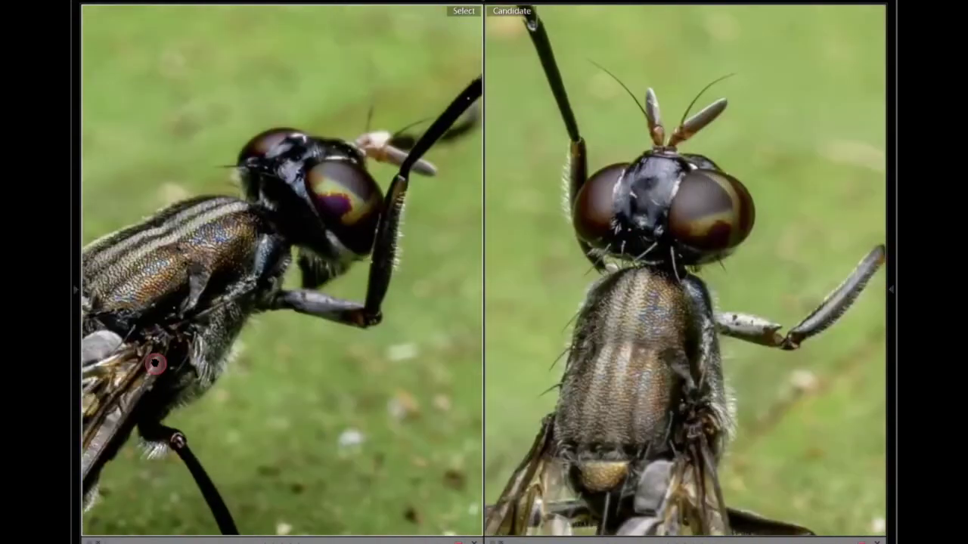
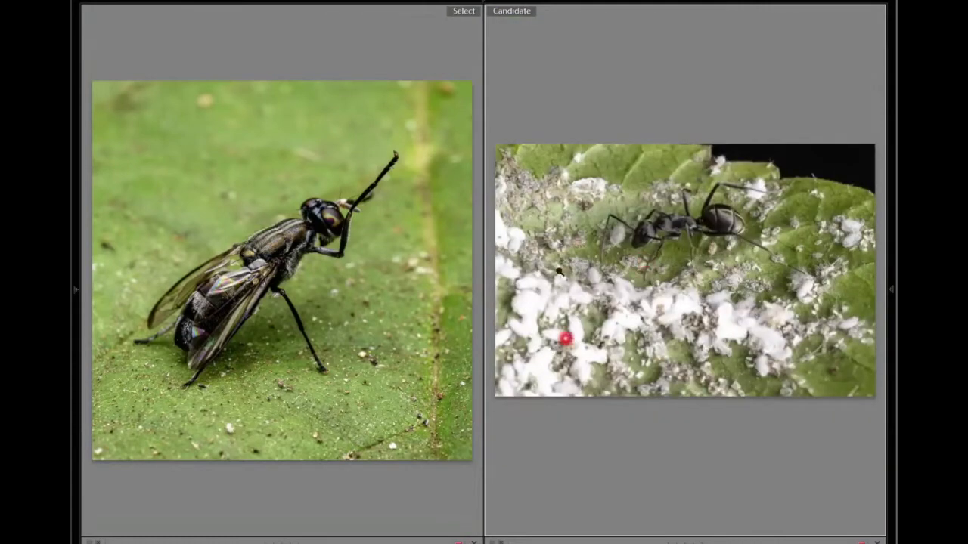
- Step the Candidate photo through the neighbouring shots to the larva on the leaf, keeping the fly as Select
key(Right)
key(Right)
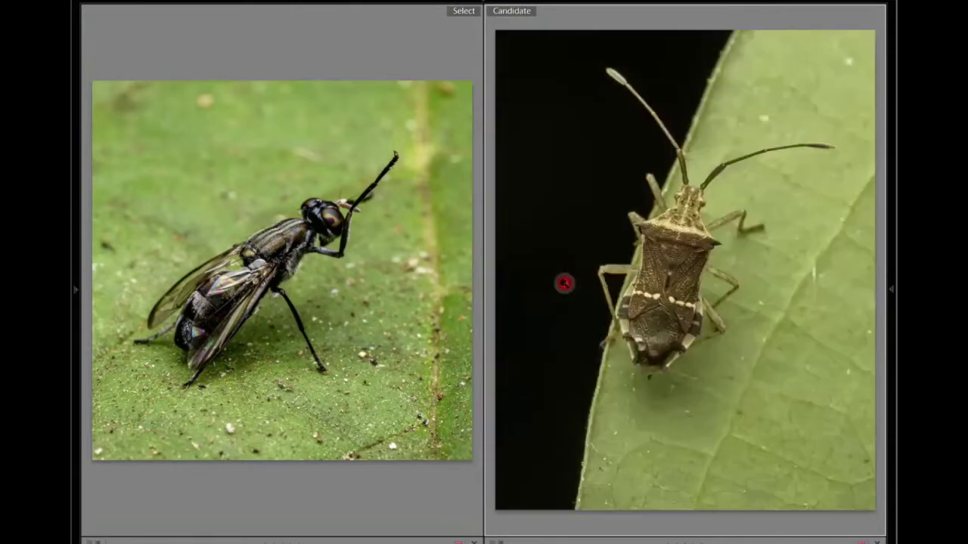
key(Right)
key(Right)
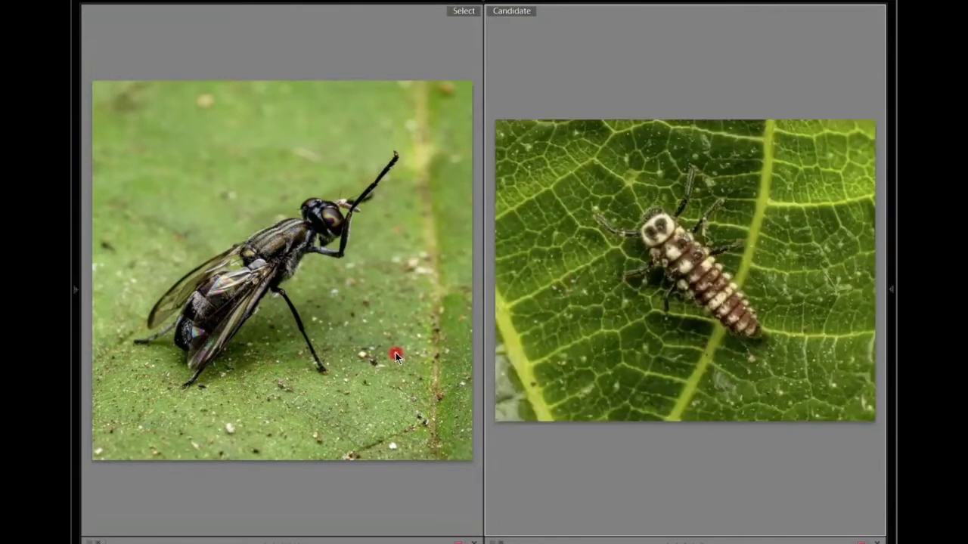
- Leave the comparison and open People view
mouse_move(174, 538)
key(o)
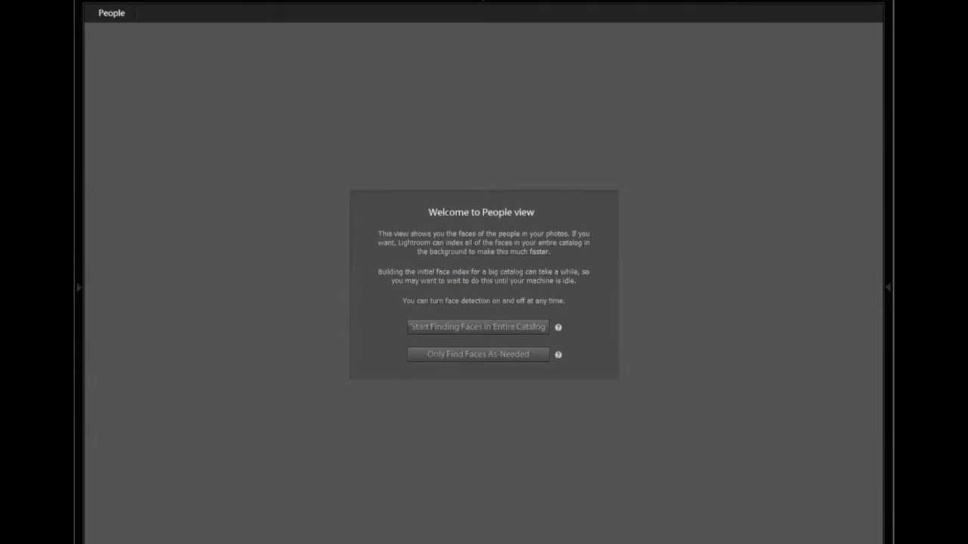
- Leave People view and return to the photo grid
click(219, 534)
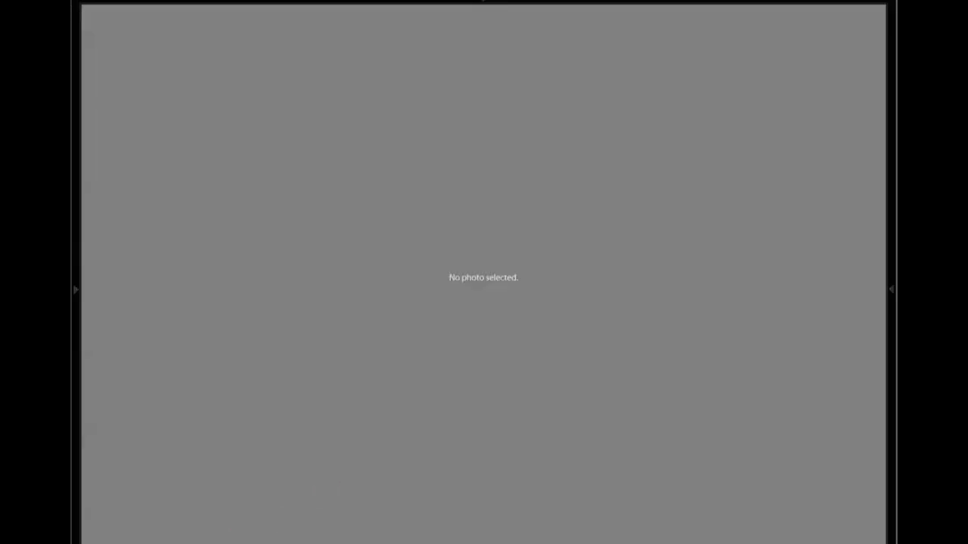
click(283, 420)
click(161, 536)
click(400, 540)
key(g)
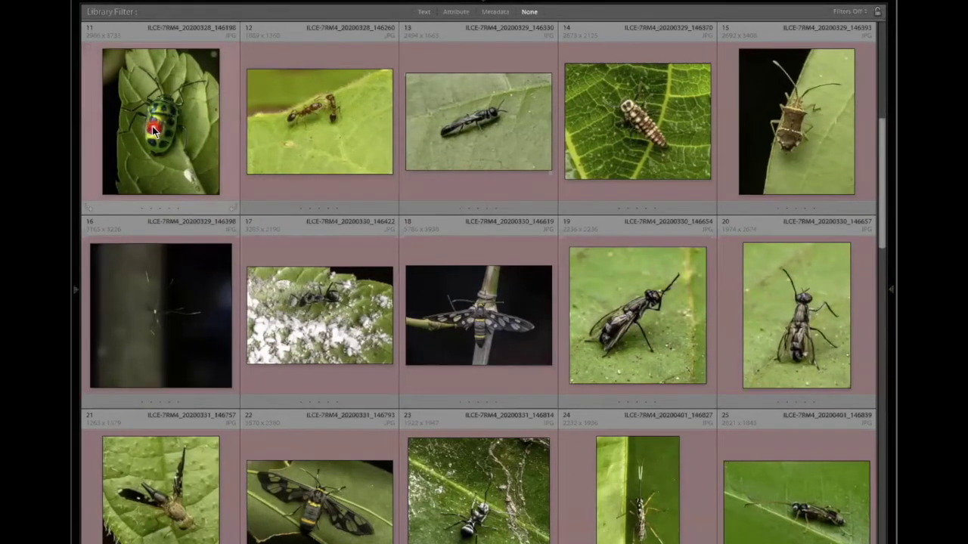
- Select photos 11 to 14, 19, 20 and 23 in the grid and show them together in Survey view
mouse_move(152, 130)
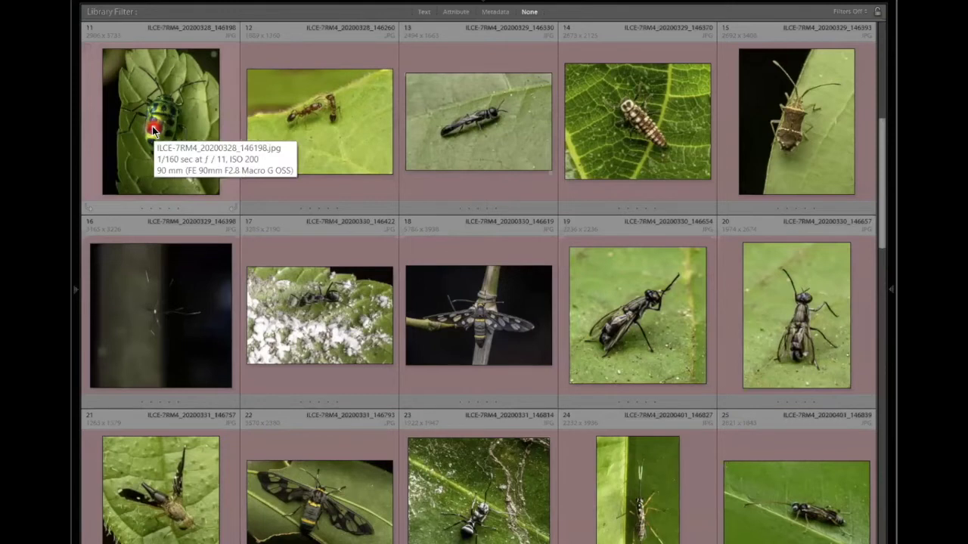
click(152, 130)
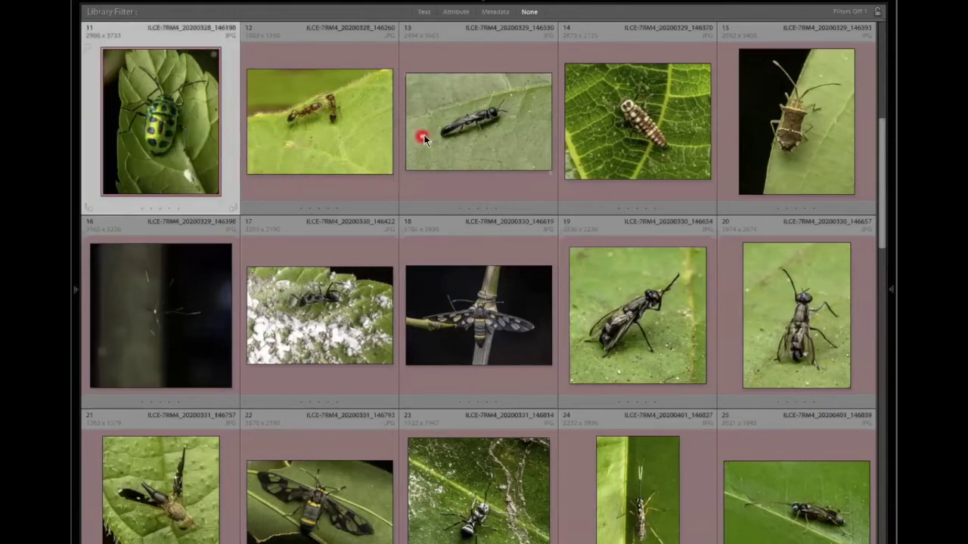
shift+click(365, 148)
shift+click(444, 146)
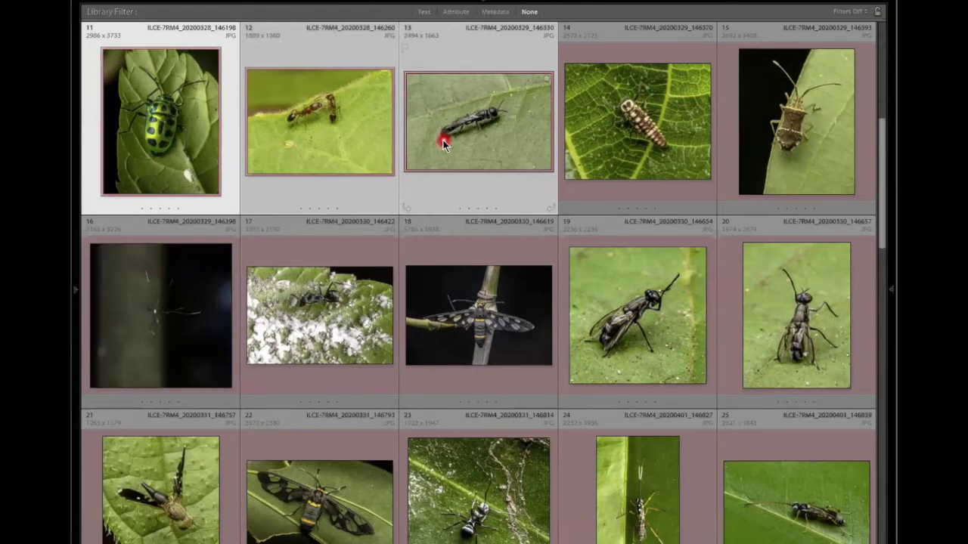
shift+click(611, 125)
shift+click(632, 244)
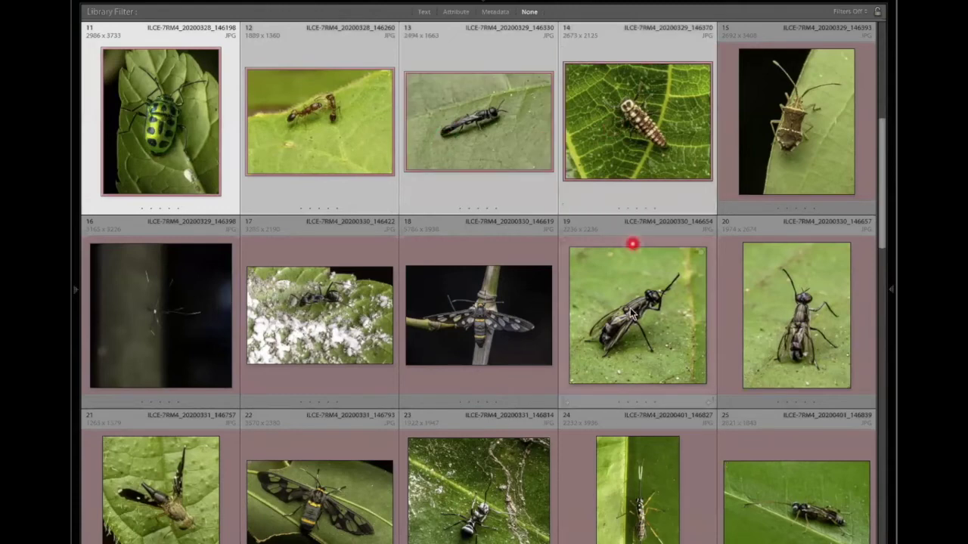
shift+click(804, 352)
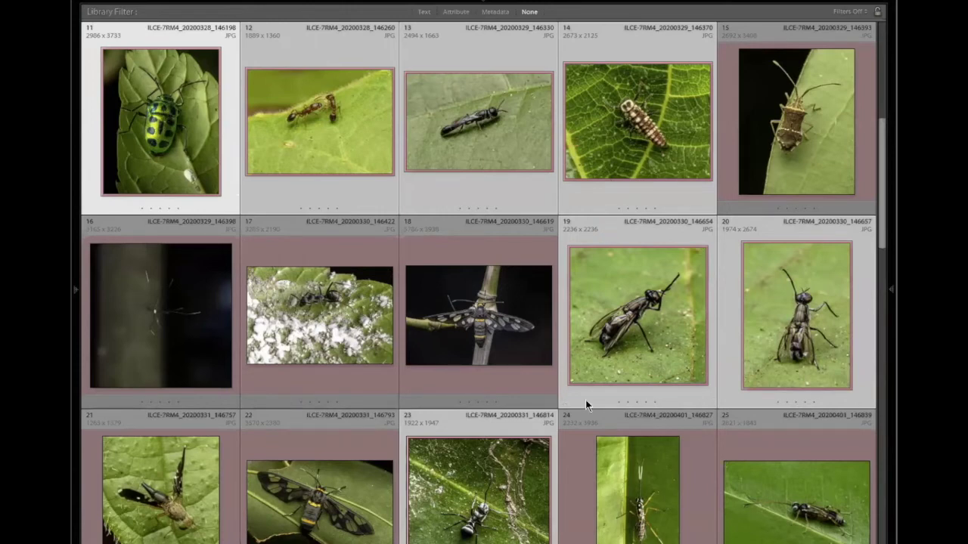
key(n)
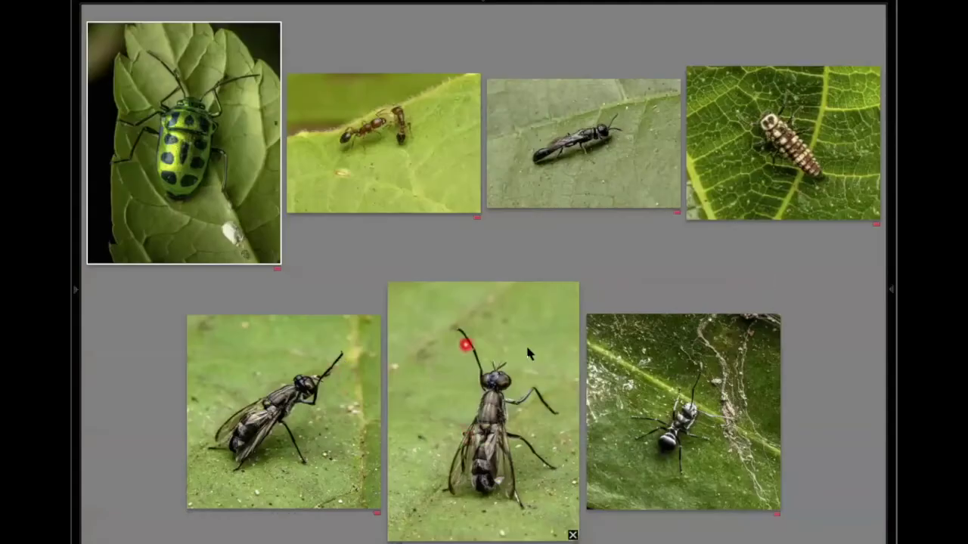
- Remove the upright black fly and the larva from the survey and return to the grid
click(571, 535)
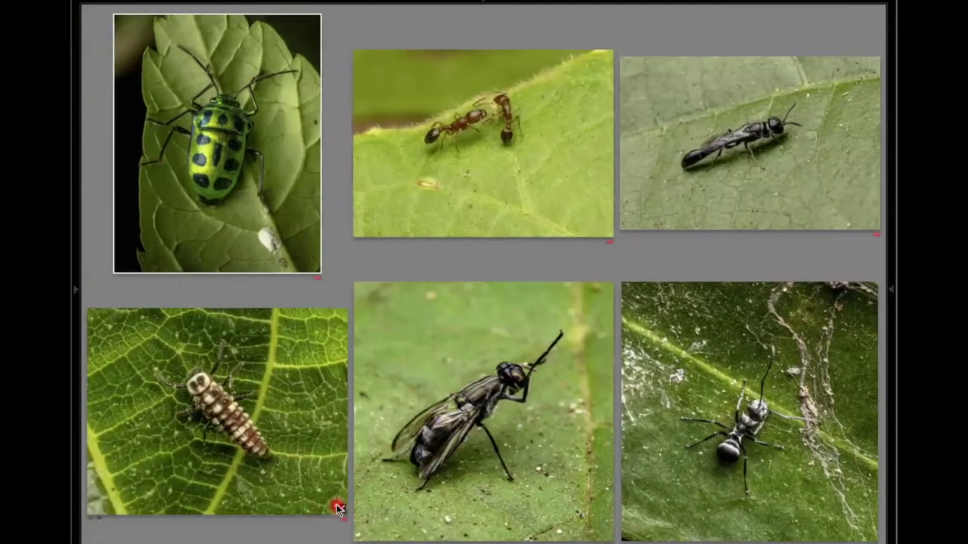
click(347, 512)
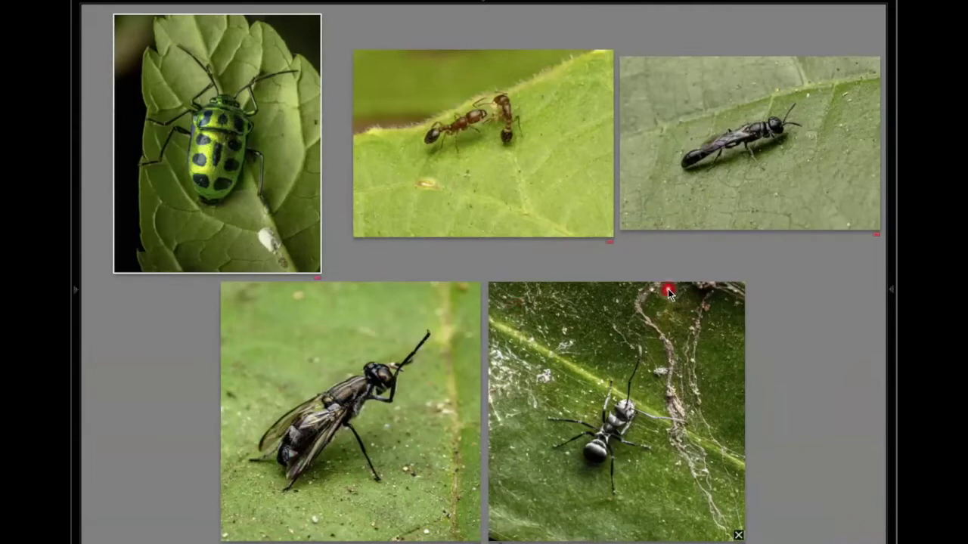
key(g)
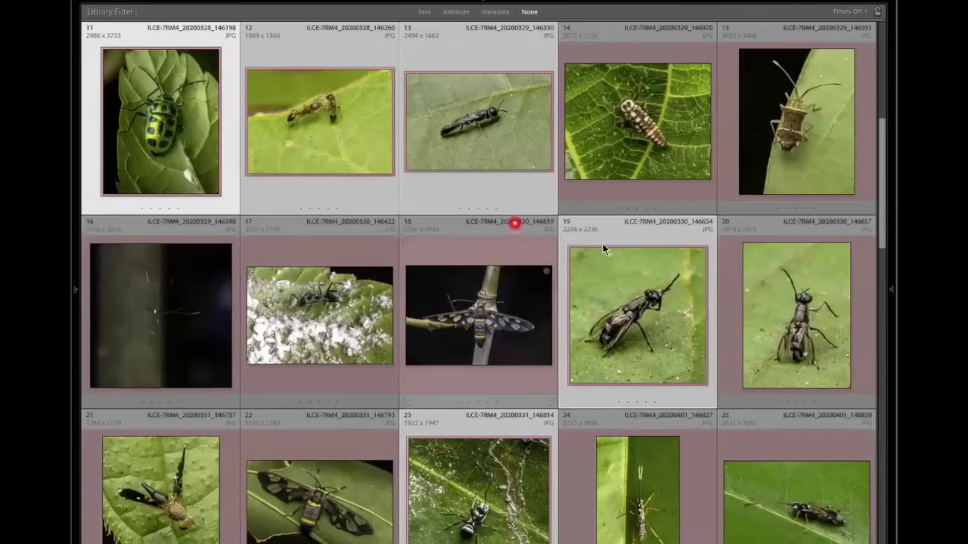
mouse_move(609, 255)
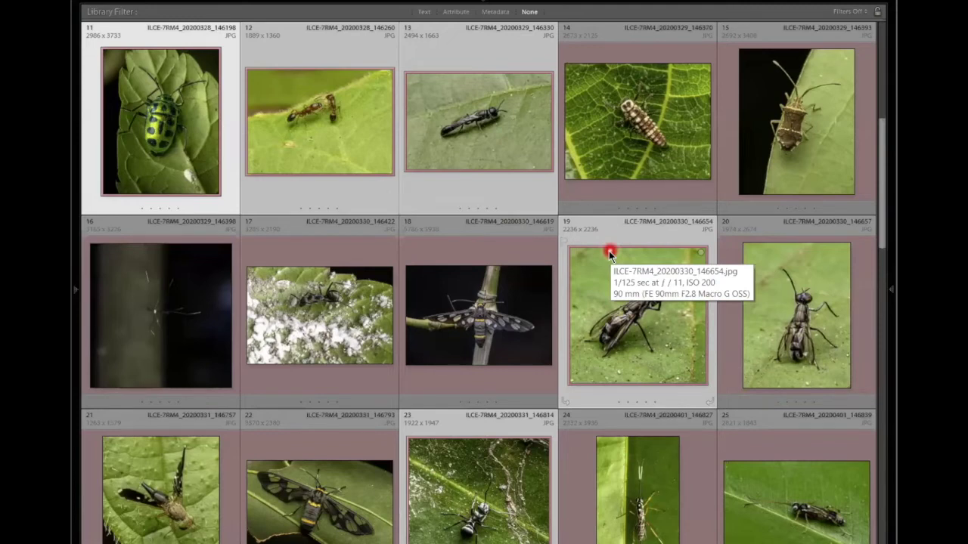
ctrl+click(609, 255)
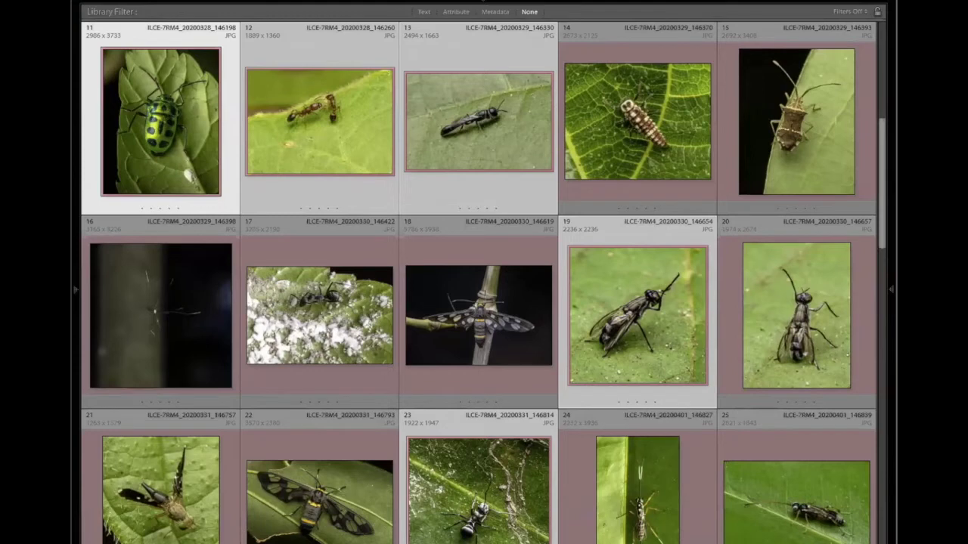
- Restore the side panels and filmstrip around the grid, and look over the Library commands for the selected photos
click(186, 402)
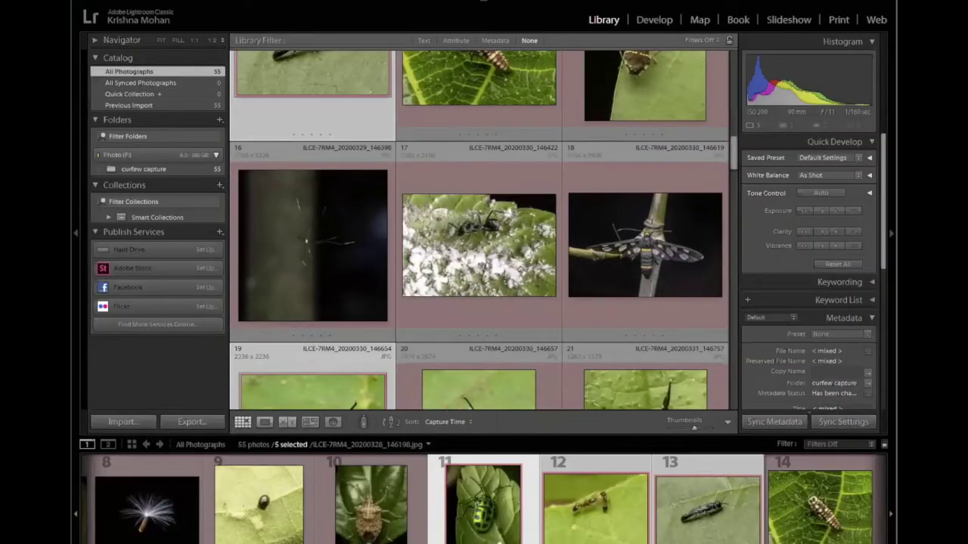
key(alt+l)
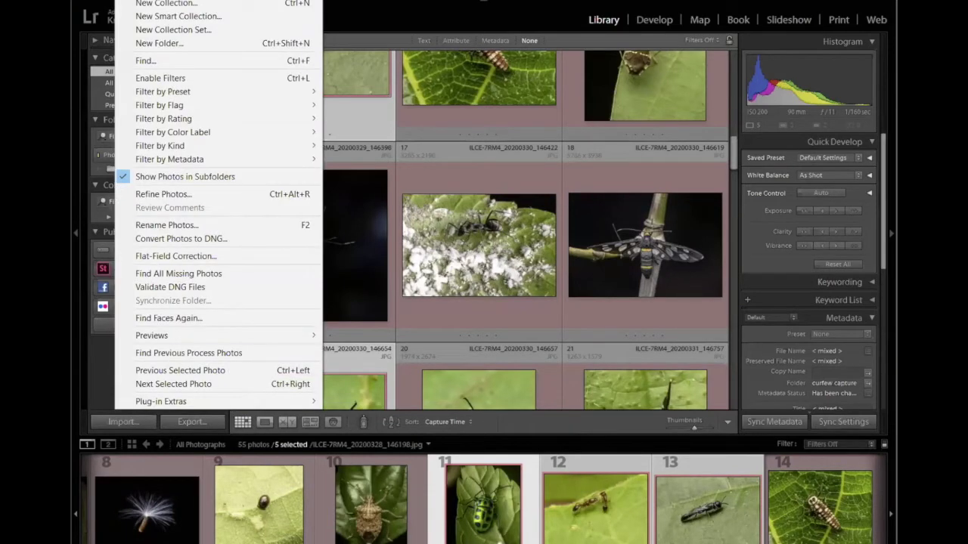
key(Escape)
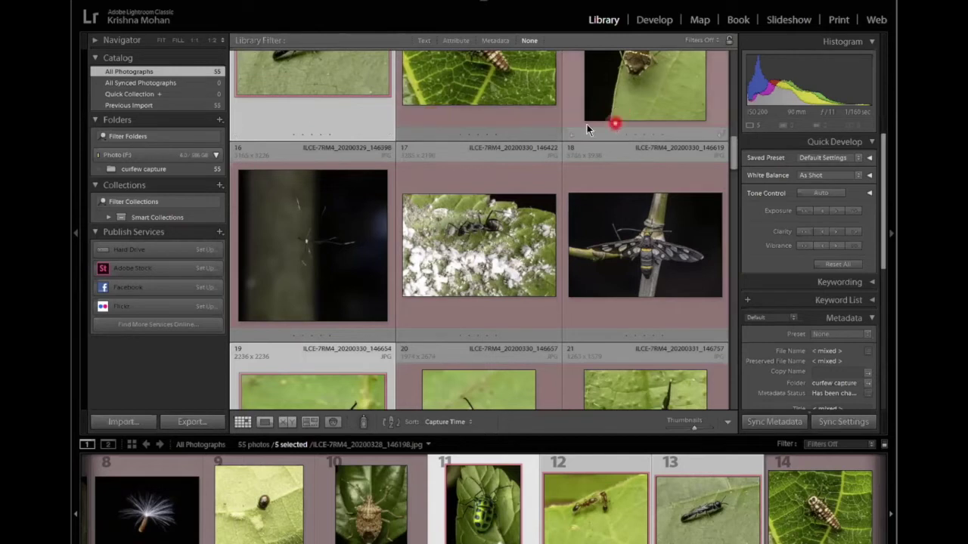
click(581, 166)
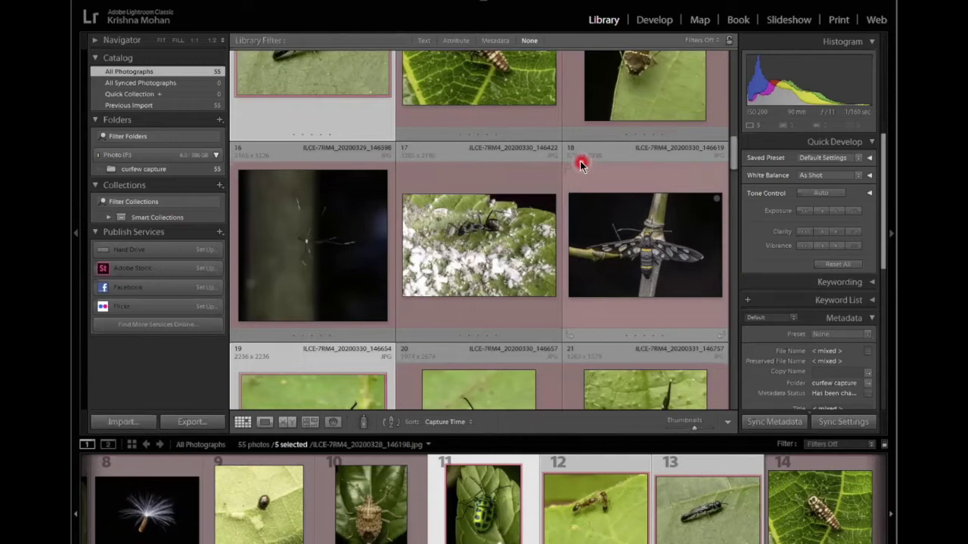
- Rename the five selected photos with Custom Name - Sequence, using the custom text "Lockdown capture" and start number 1
key(F2)
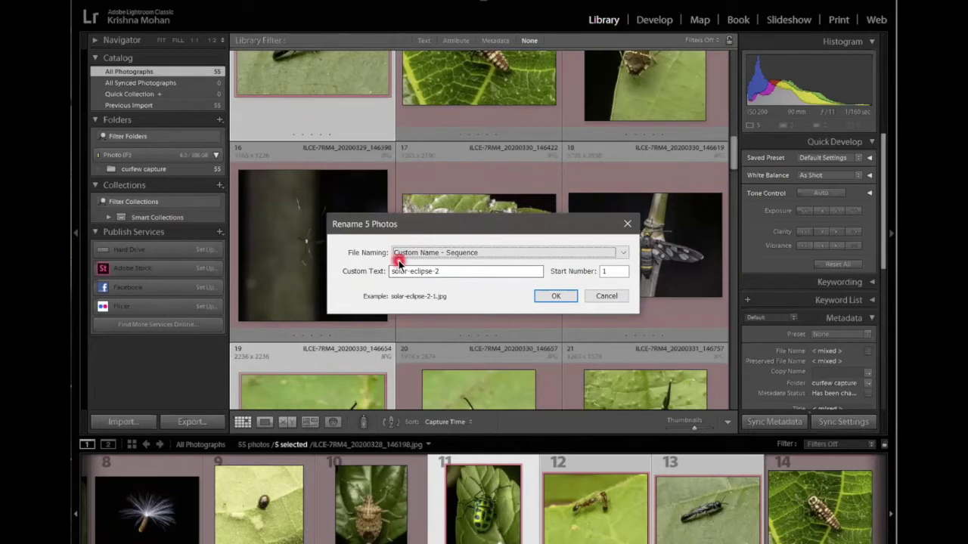
click(497, 253)
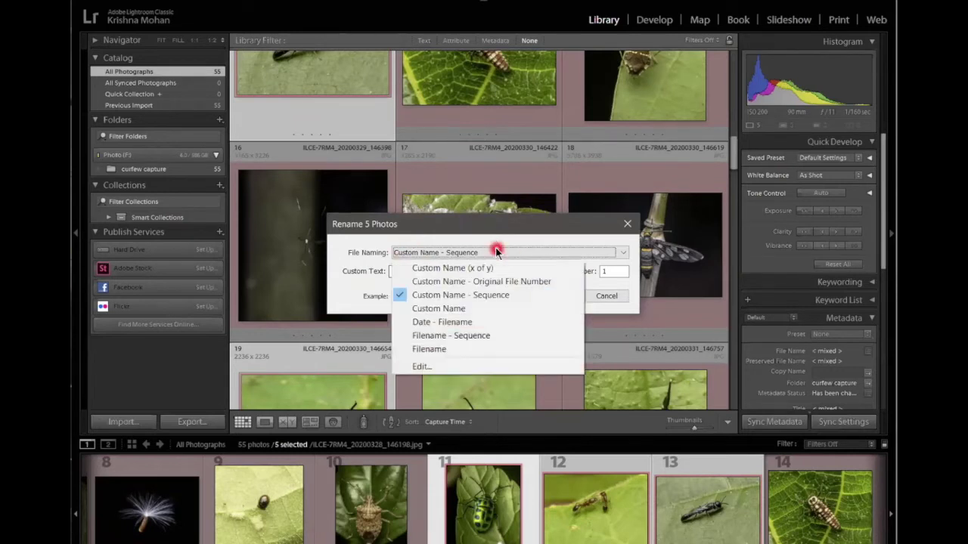
click(560, 224)
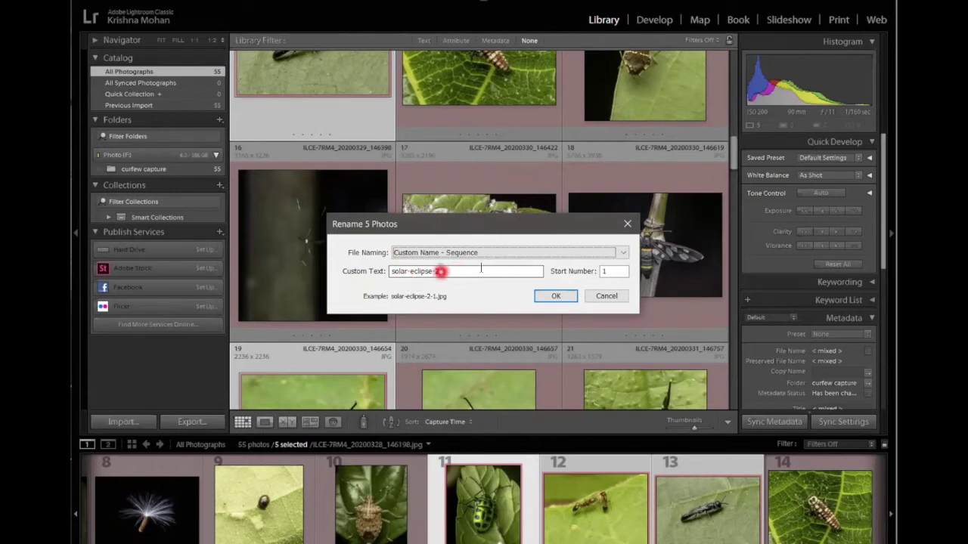
click(464, 273)
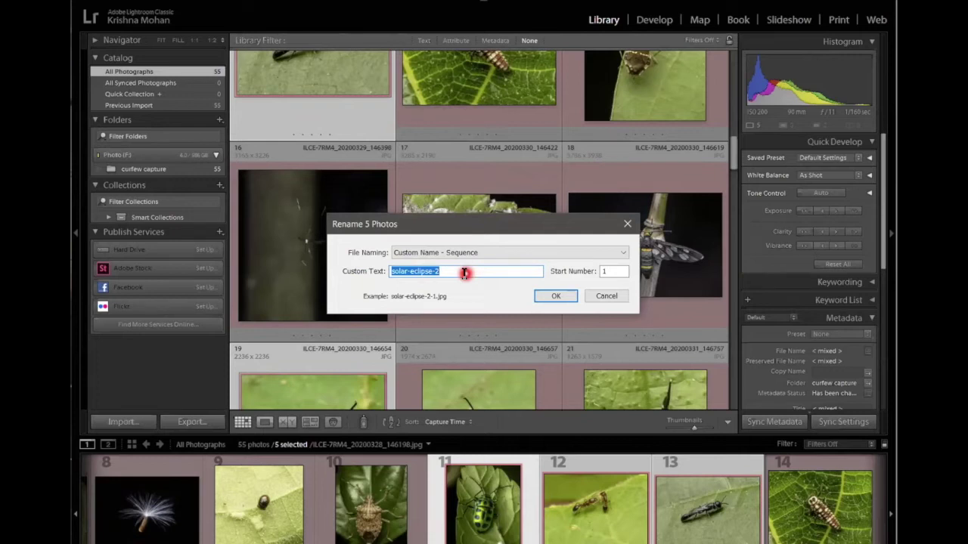
key(BackSpace)
text(Cus)
key(BackSpace)
key(BackSpace)
key(BackSpace)
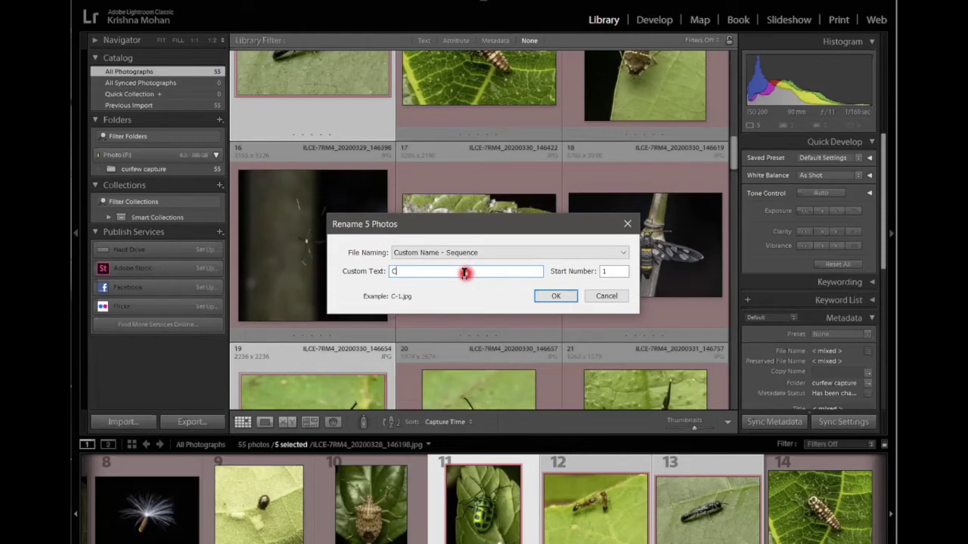
text(Lockdown capture)
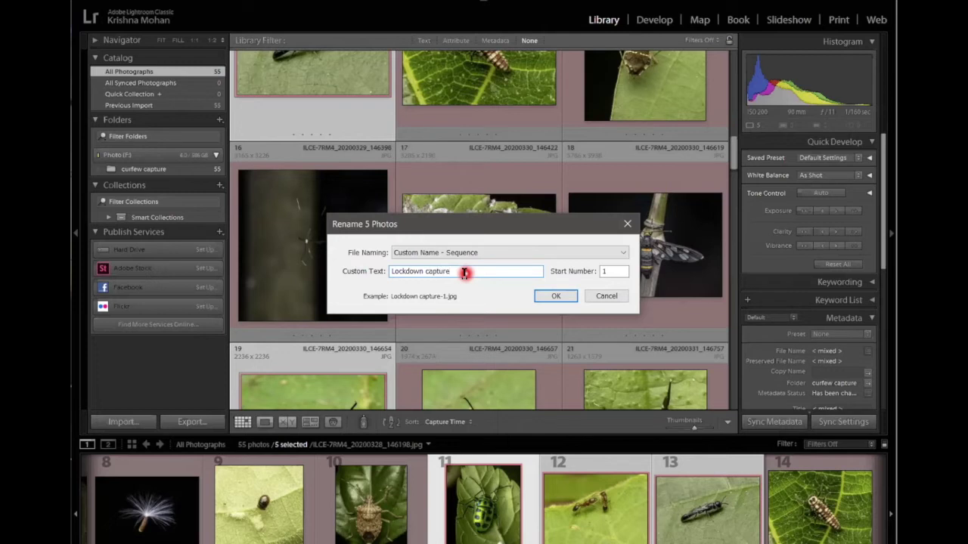
click(547, 296)
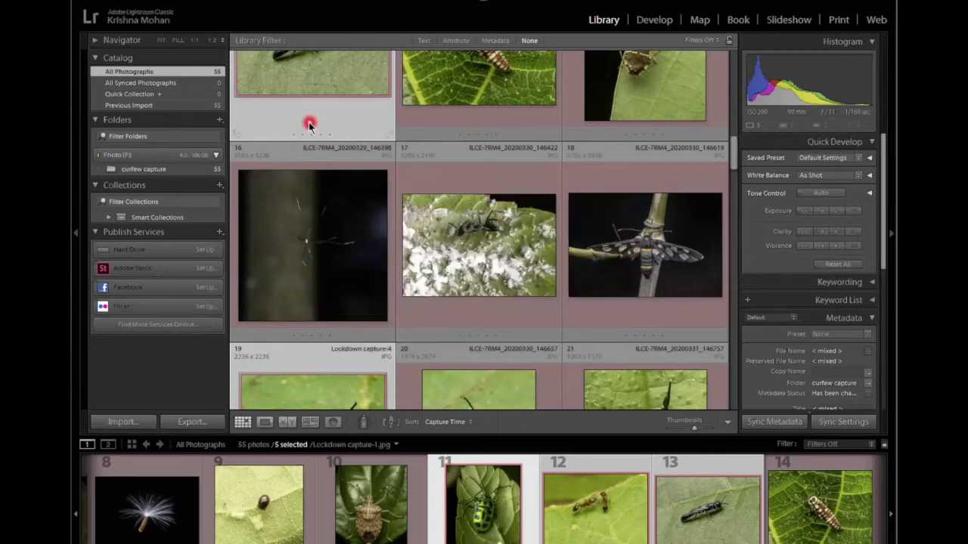
- View photo 13 in Loupe view to check its file name, and return to the grid
scroll(309, 121, up, 3)
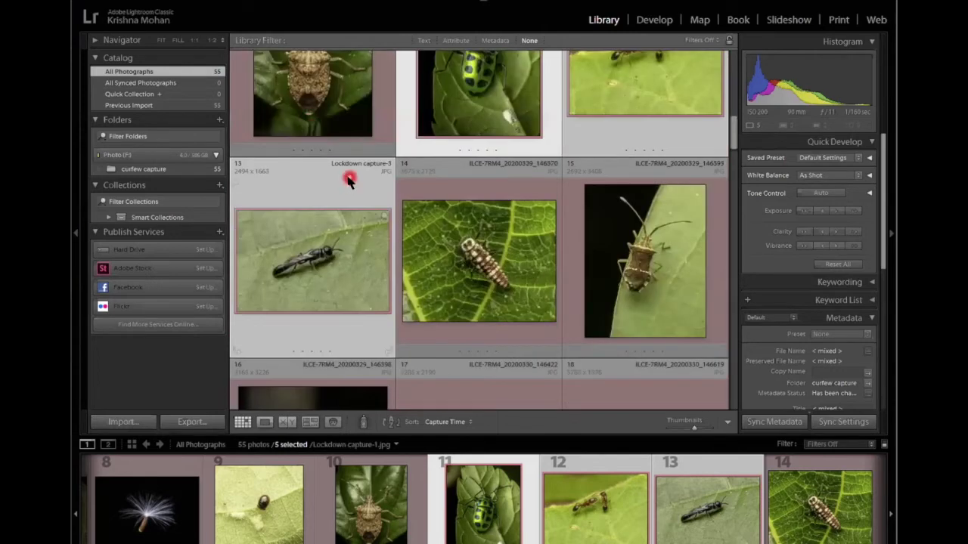
click(348, 180)
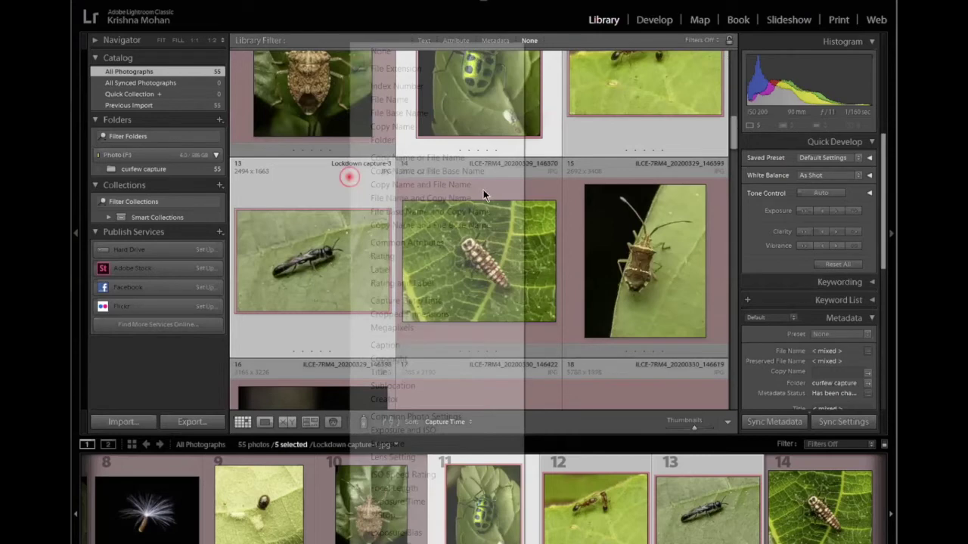
click(375, 170)
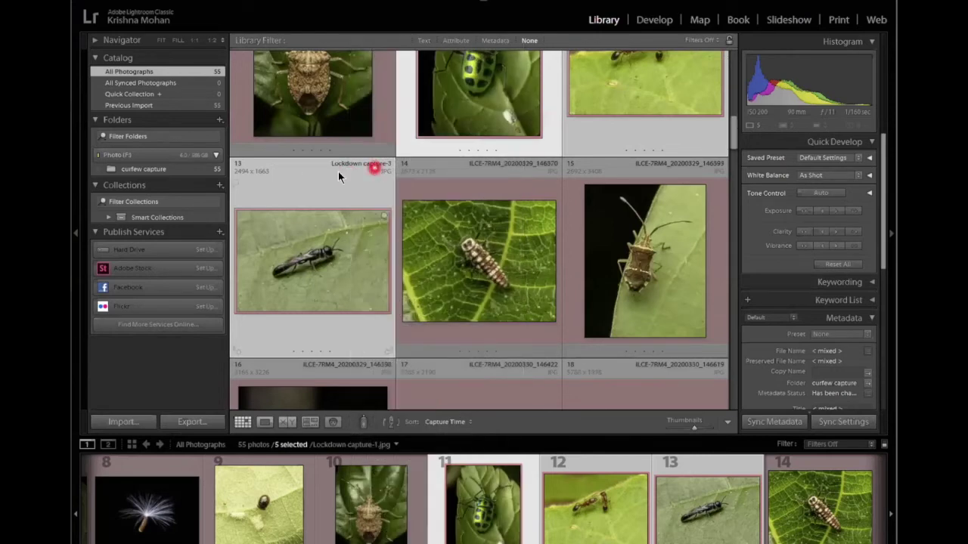
click(329, 274)
double_click(329, 274)
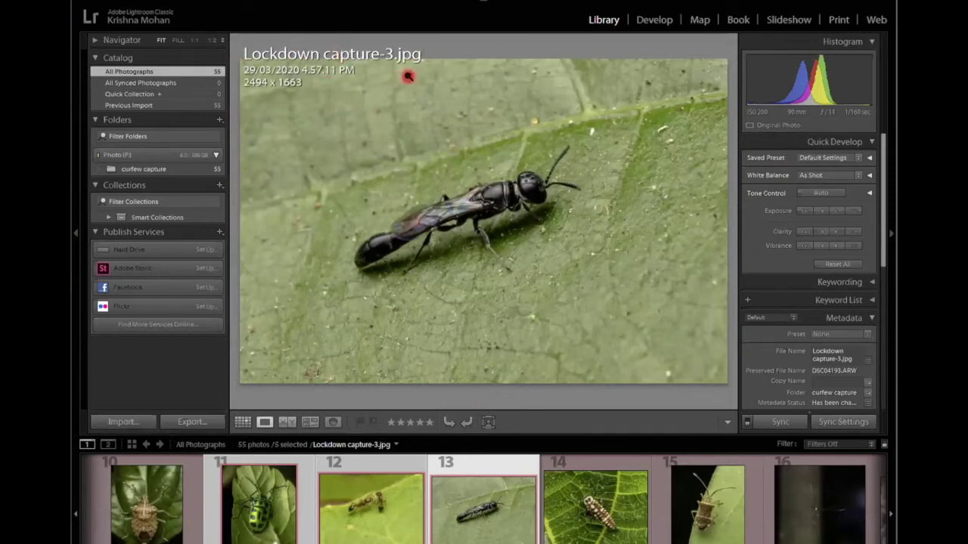
key(g)
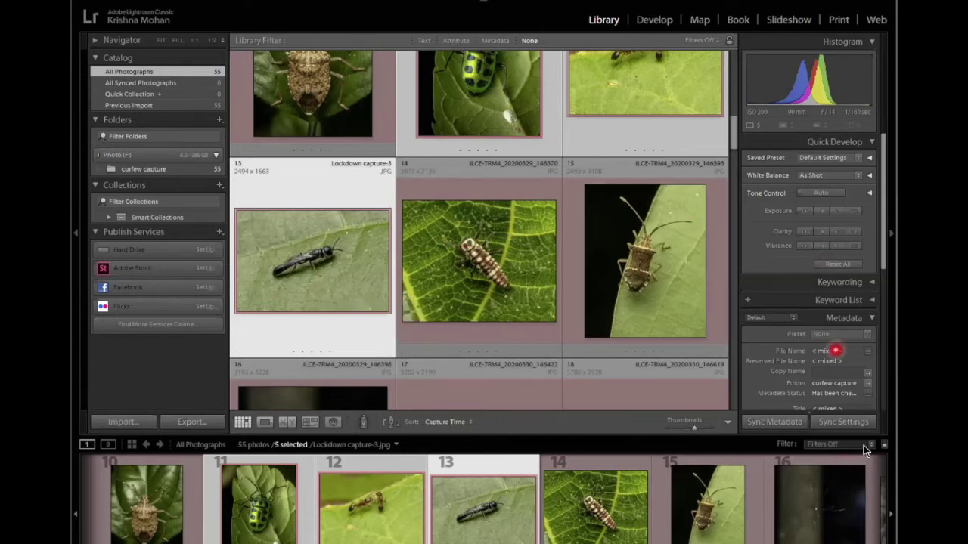
- Add the keyword "lock down capture" to the five selected photos, and select only the larva photo 14
scroll(849, 280, down, 3)
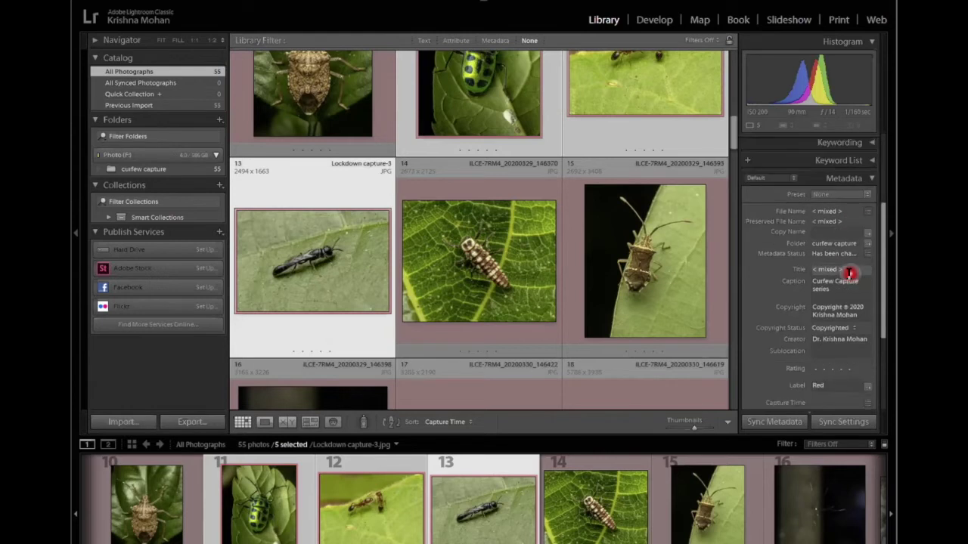
click(864, 143)
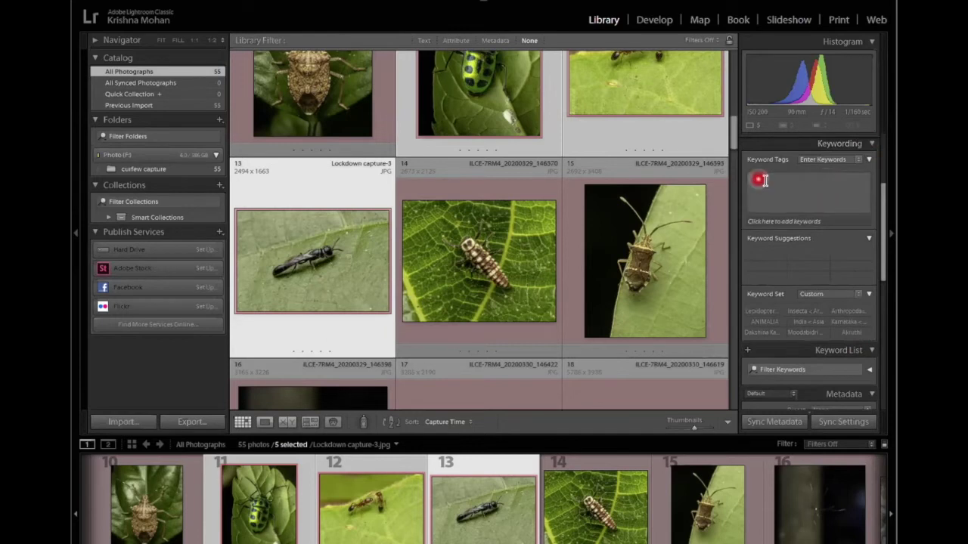
mouse_move(766, 186)
click(694, 188)
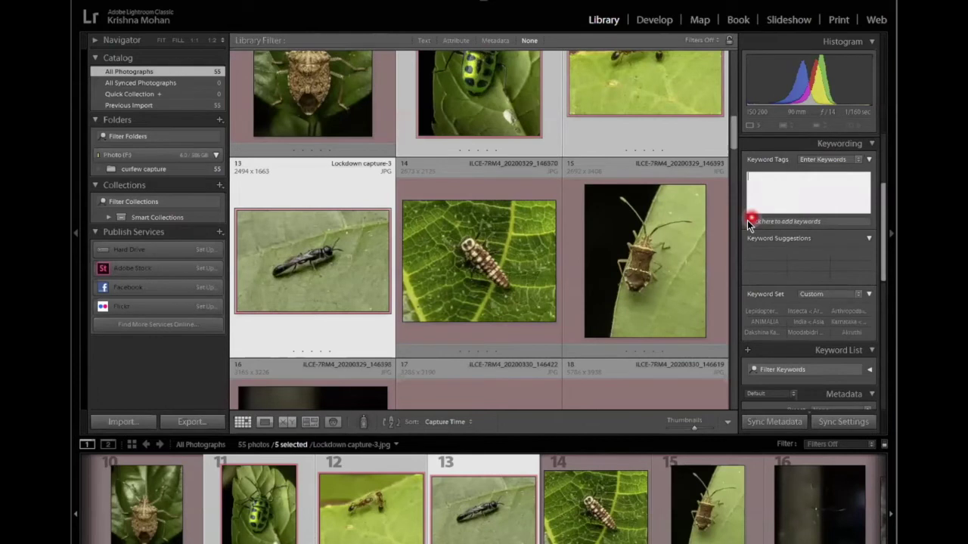
text(lock down capture)
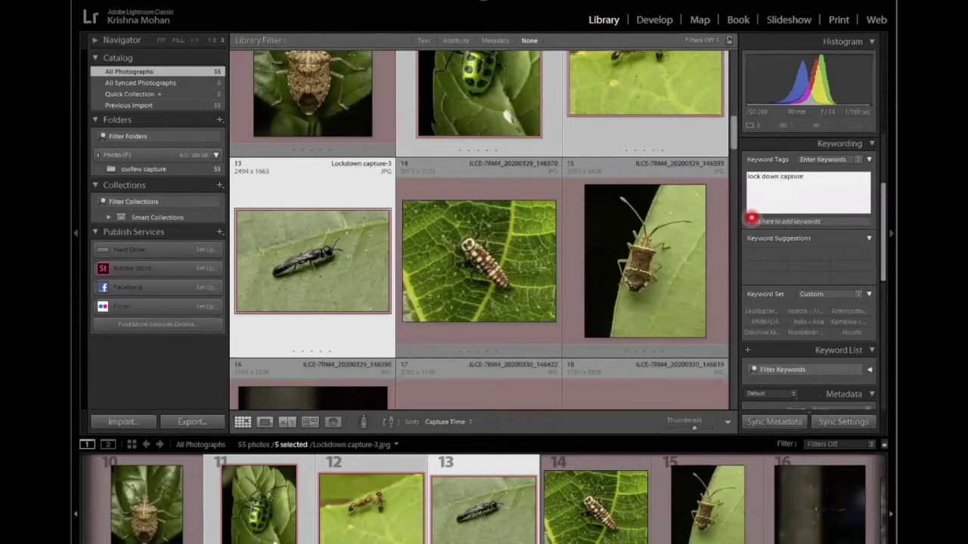
click(497, 87)
click(807, 179)
click(508, 316)
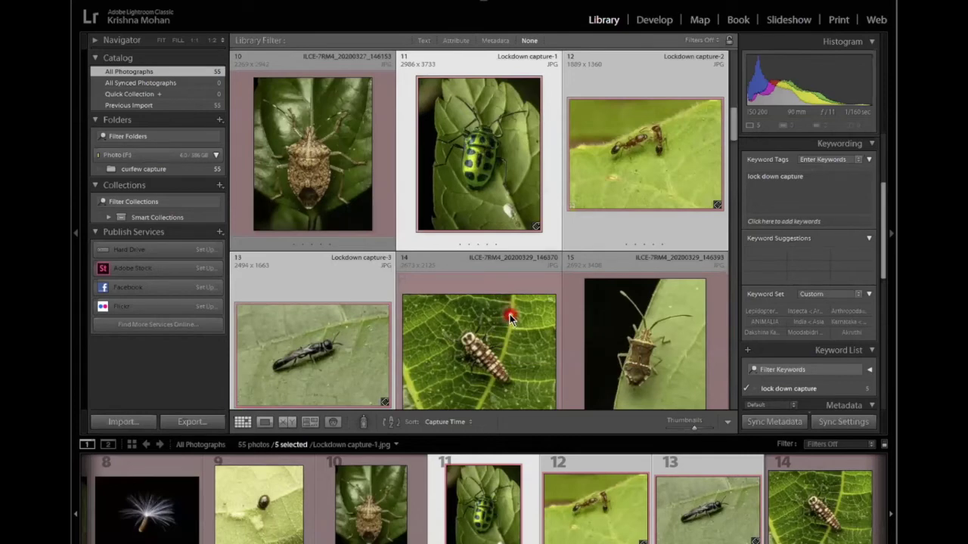
click(510, 314)
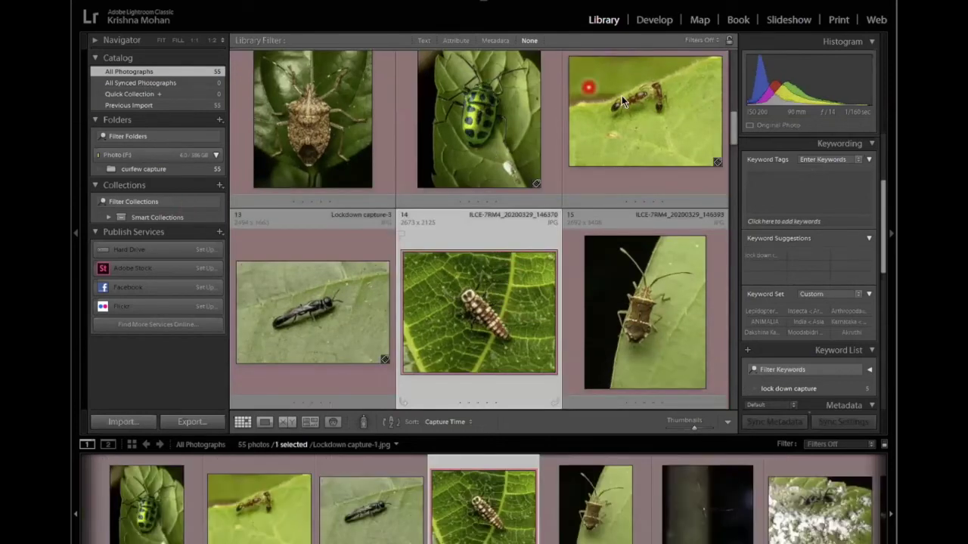
- Add the keyword "jewel bug" to the green beetle photo 11, Lockdown capture-1, alongside its existing keyword
click(515, 201)
click(490, 122)
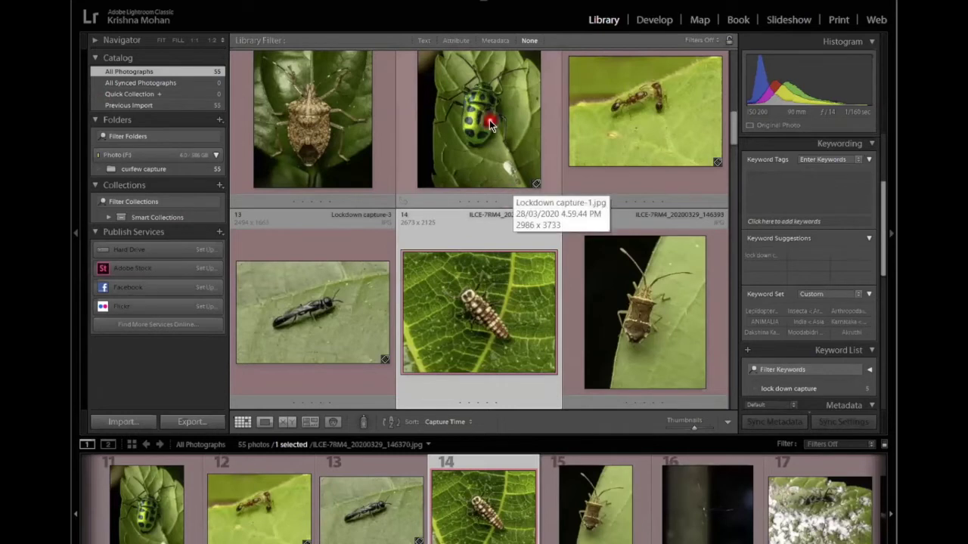
click(807, 189)
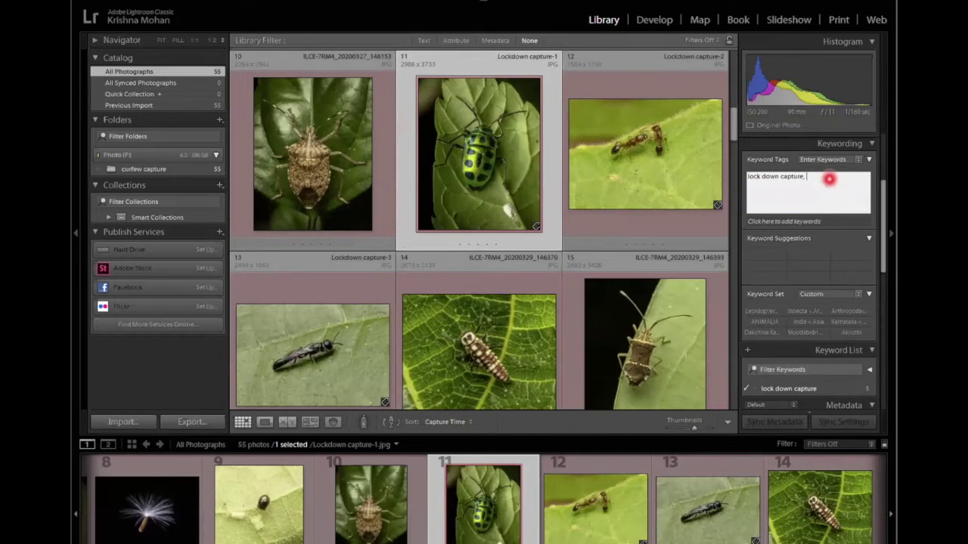
text(, jewel bug)
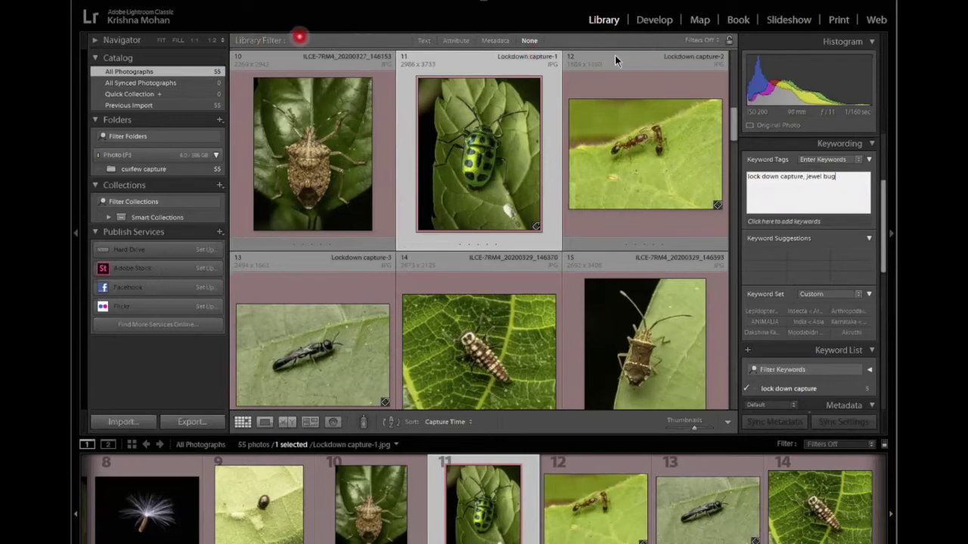
- Search all photos by text in any searchable field for "jewel", and clear the search text
click(426, 44)
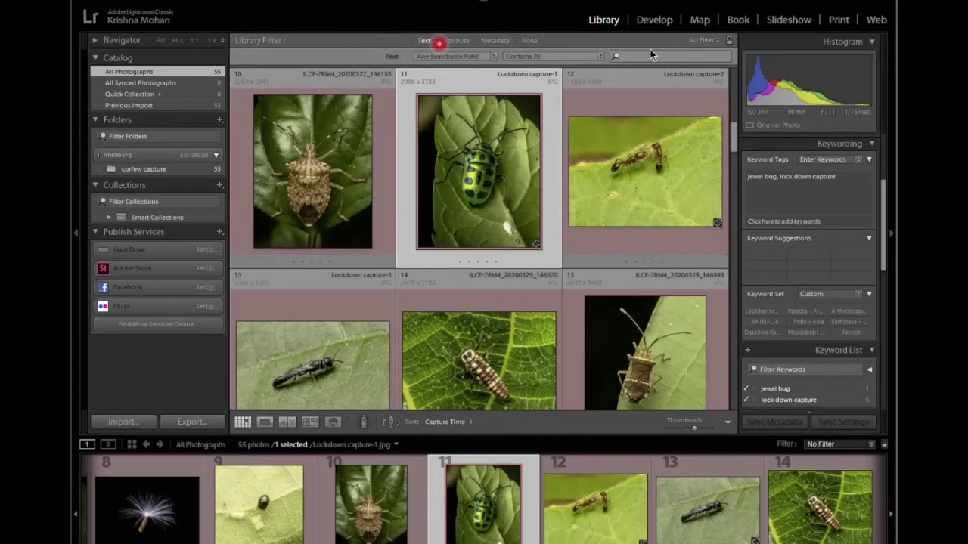
click(679, 57)
text(ju)
key(BackSpace)
text(ewel)
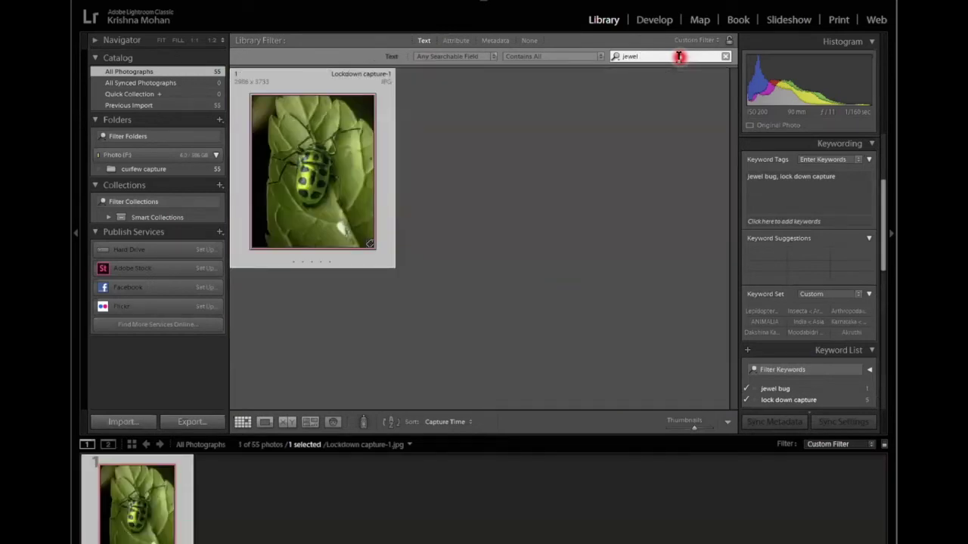
key(BackSpace)
key(BackSpace)
key(BackSpace)
key(BackSpace)
key(BackSpace)
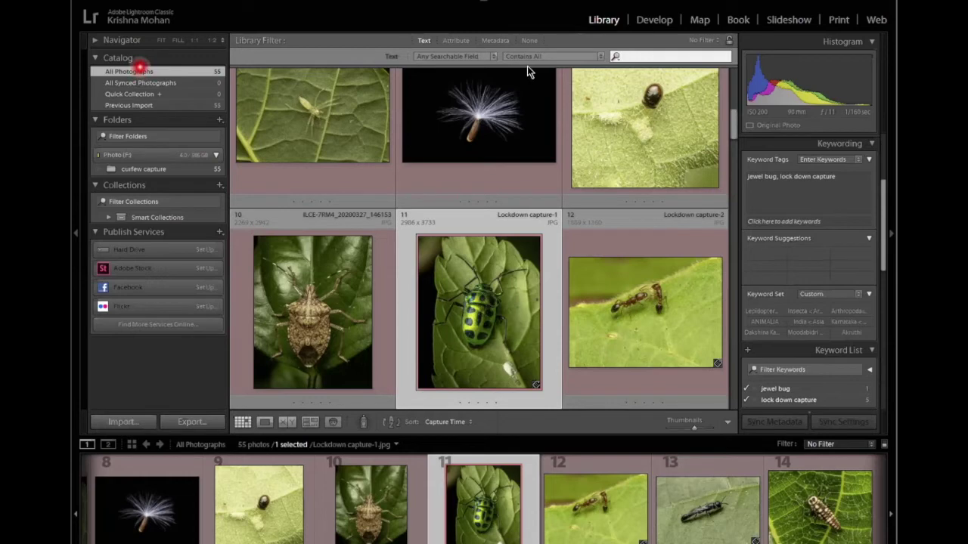
click(684, 59)
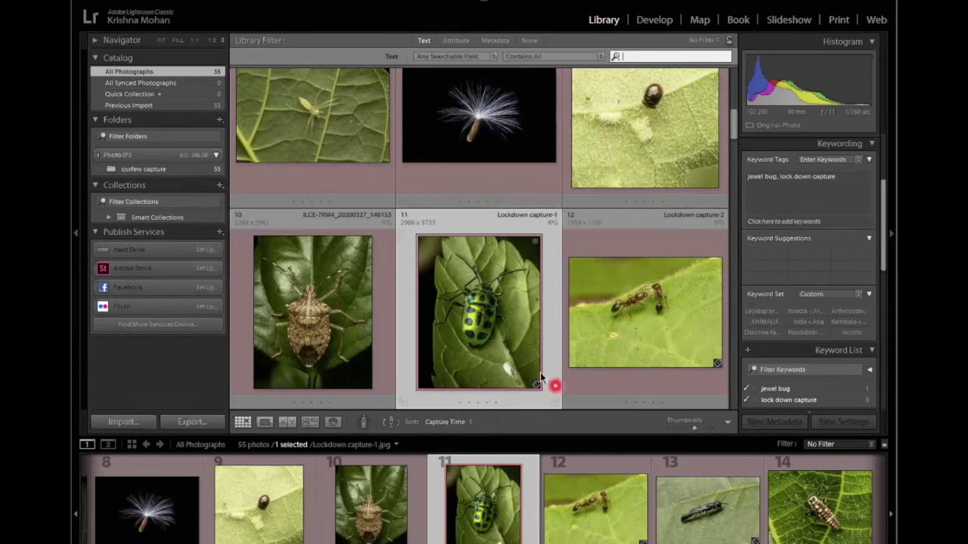
- Look over the list of recently opened catalogs, and return to the grid
click(80, 2)
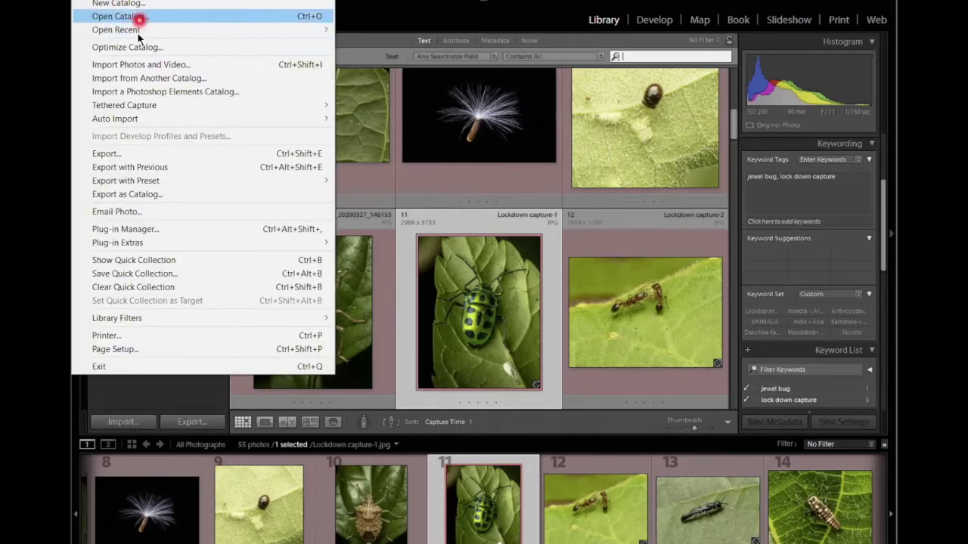
click(162, 30)
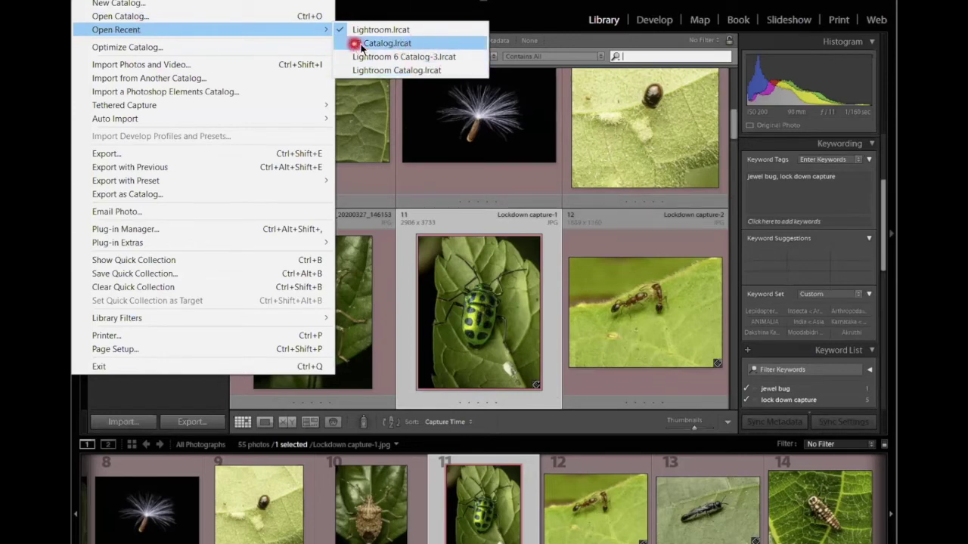
click(434, 45)
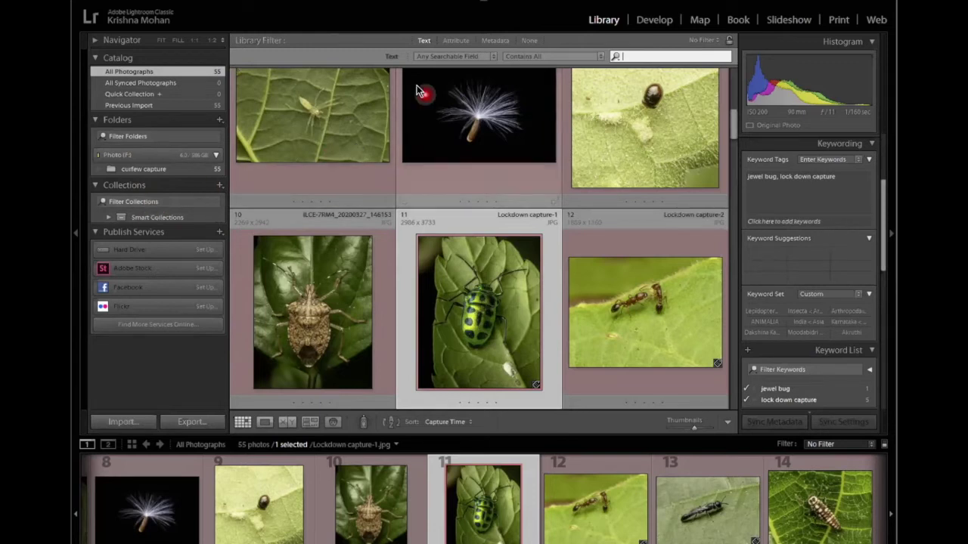
- Create a collection named "zoom webinar collection" outside any collection set, including the selected photo 11
click(144, 217)
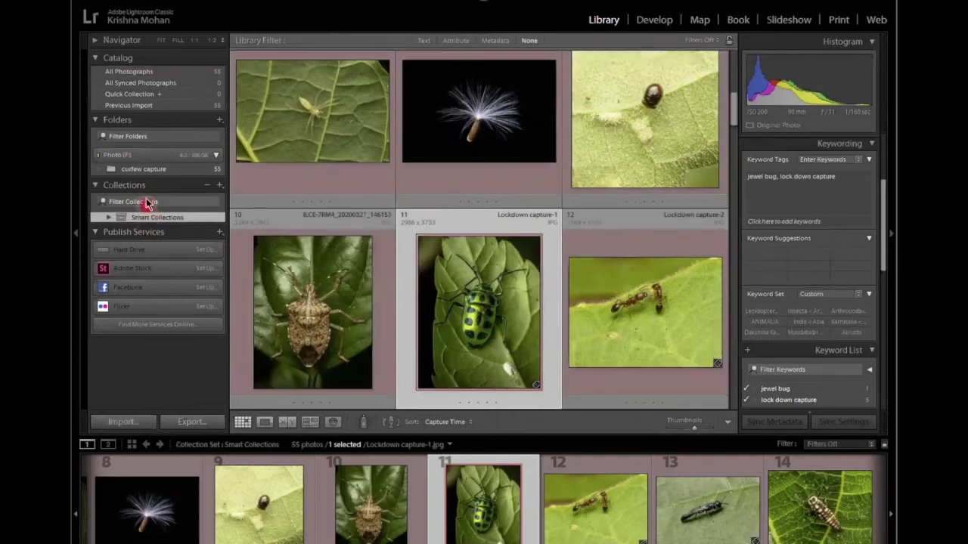
click(220, 186)
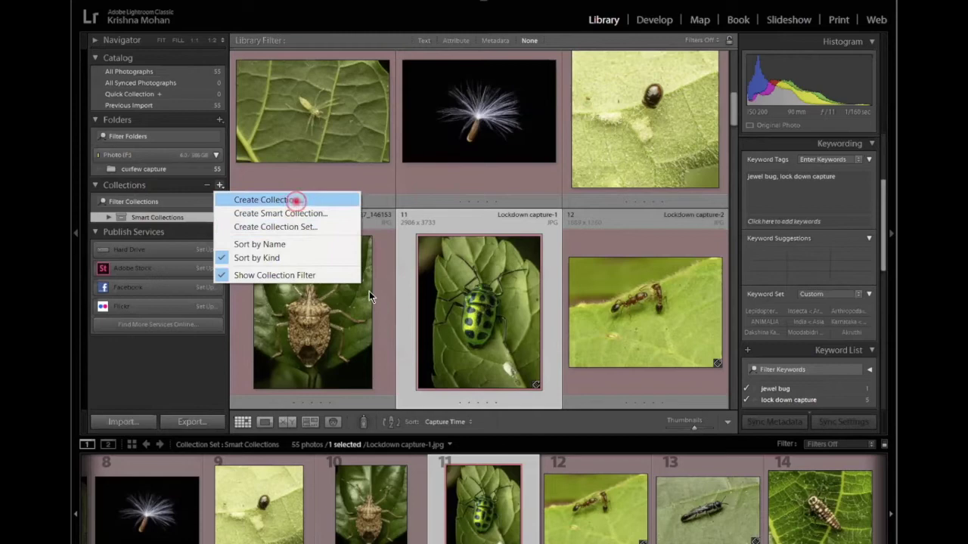
click(297, 201)
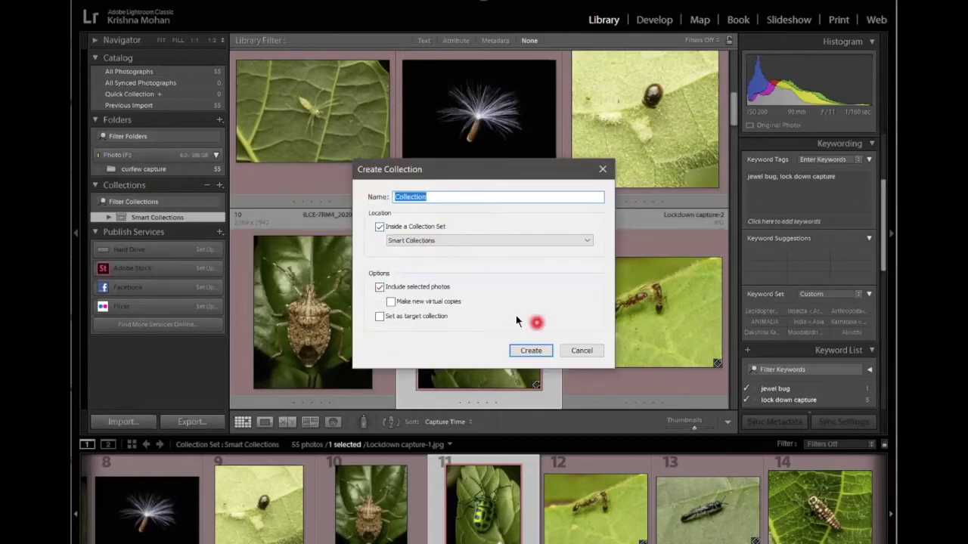
drag(451, 195, 319, 190)
text(zoom webi)
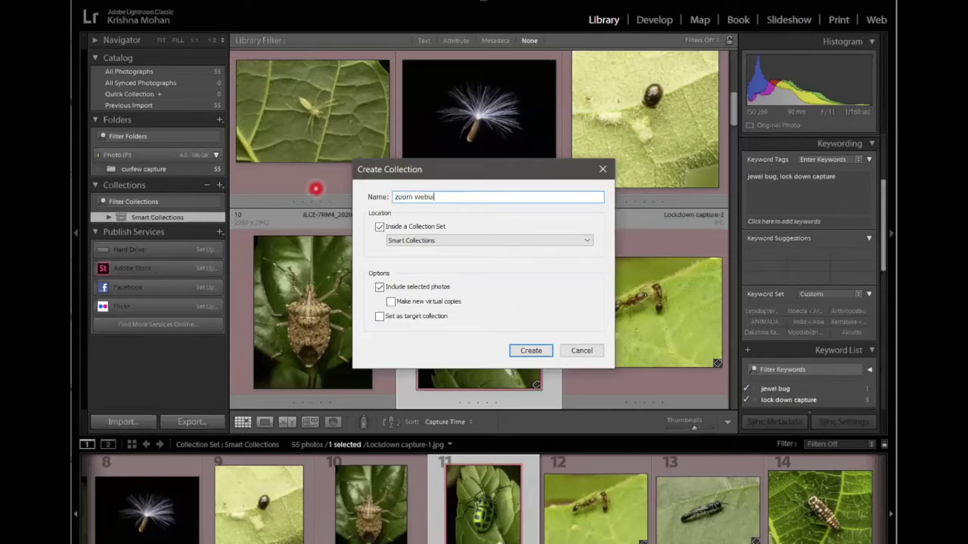
text(nar collection)
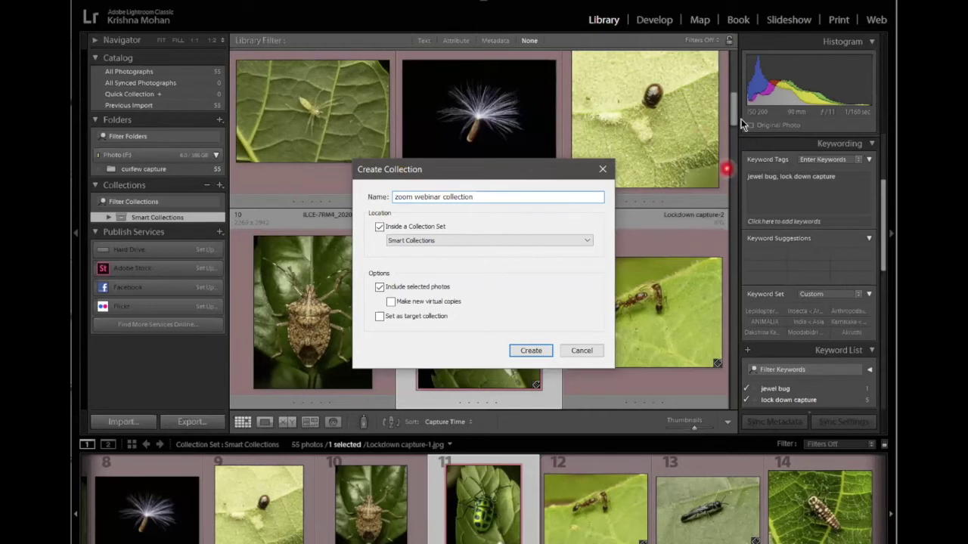
click(380, 227)
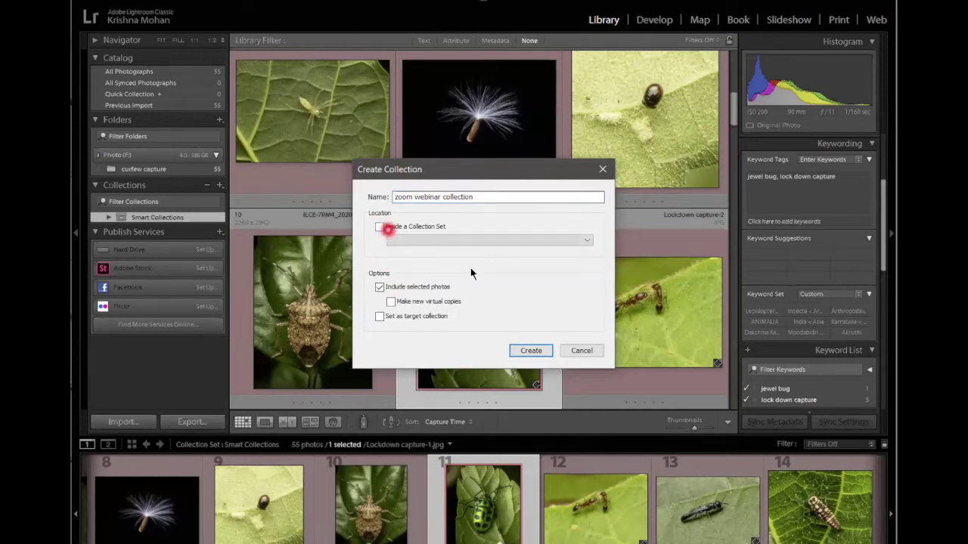
click(520, 357)
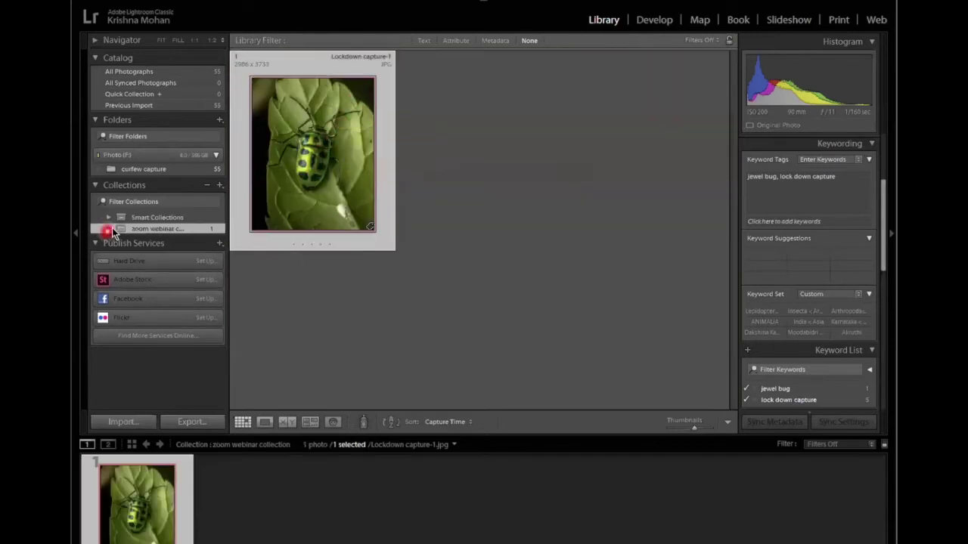
- Add photos 7, 9, 10 and 12 from All Photographs to the zoom webinar collection, and show that collection
click(128, 71)
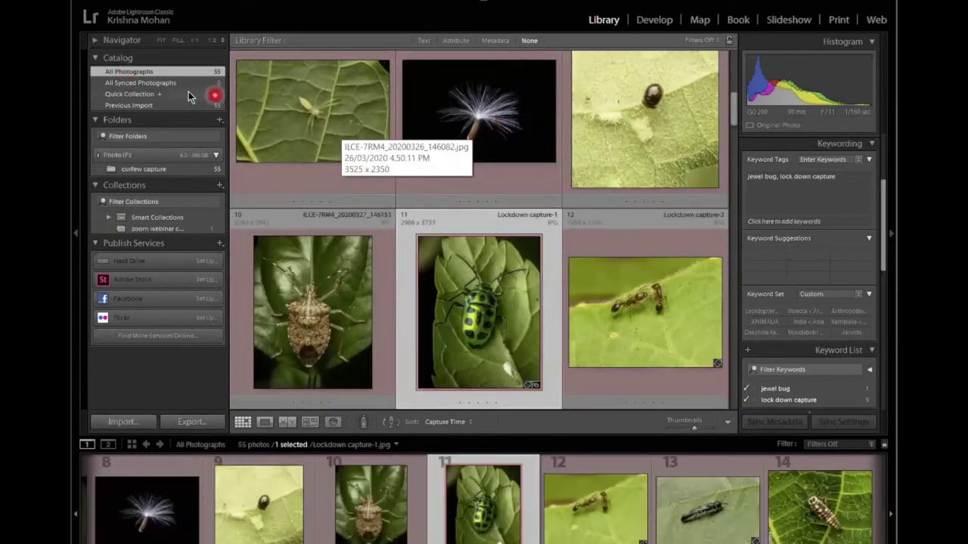
click(609, 130)
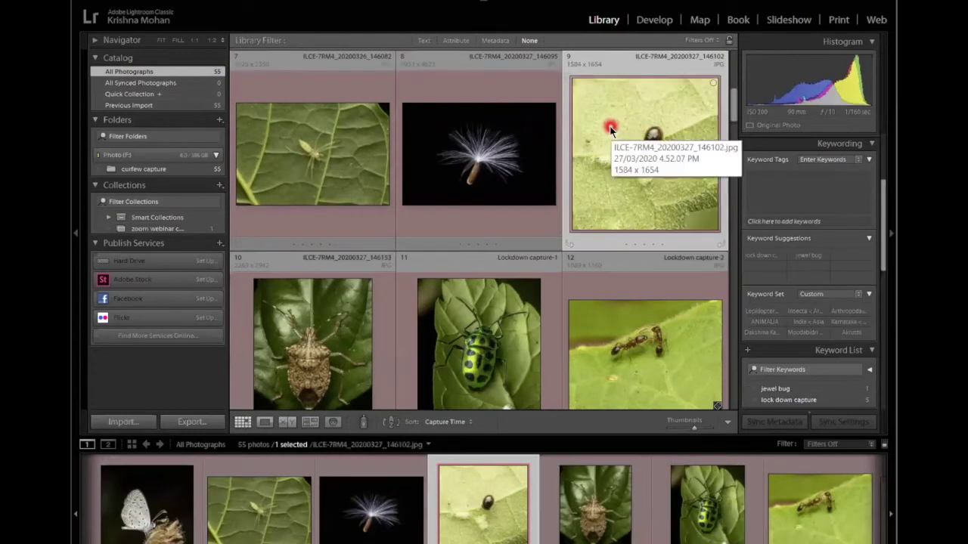
ctrl+click(356, 151)
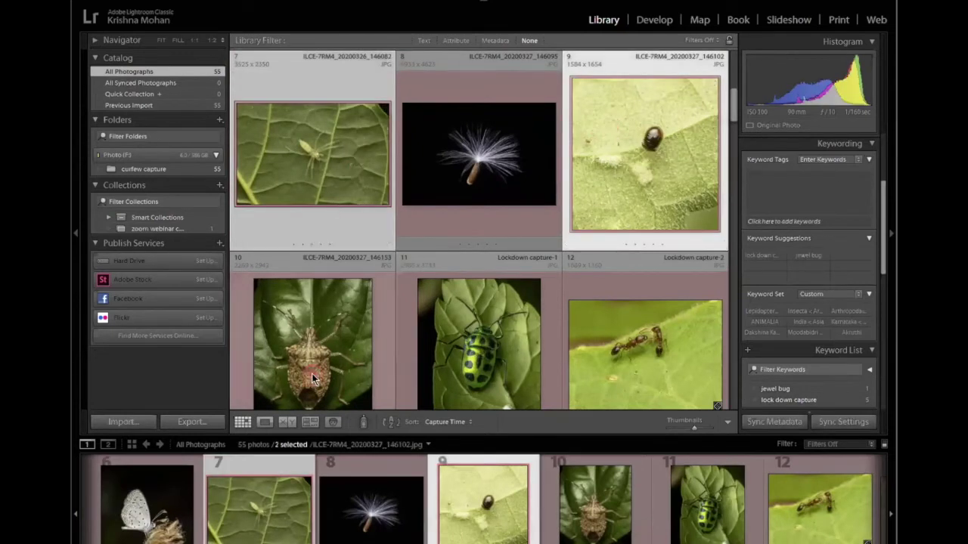
drag(524, 311, 193, 225)
click(158, 229)
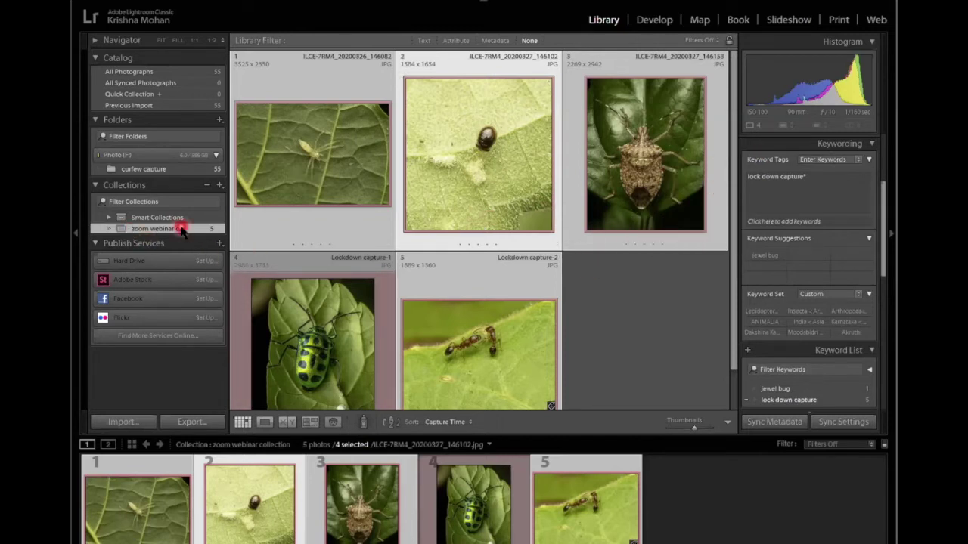
- Create a collection named "Printing" from the four selected photos, outside any collection set
click(219, 184)
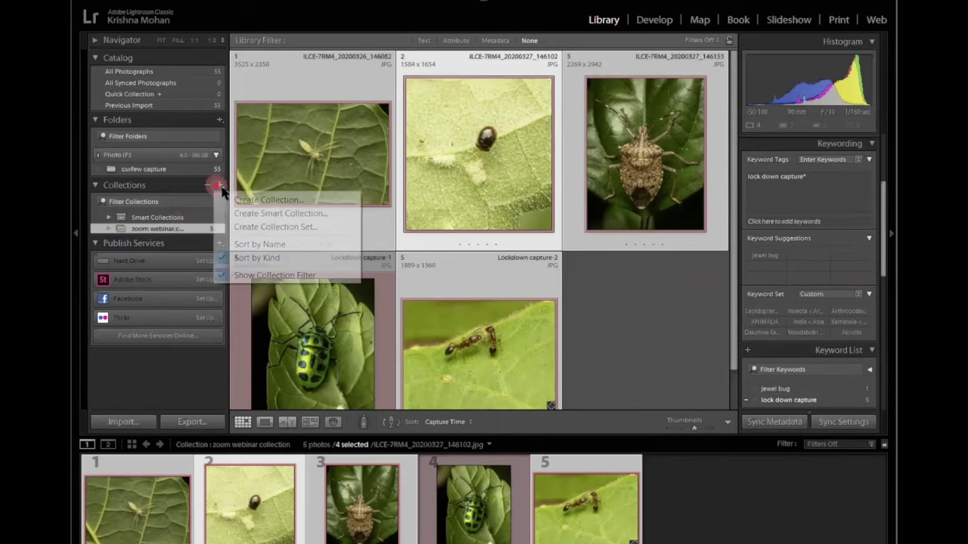
click(296, 200)
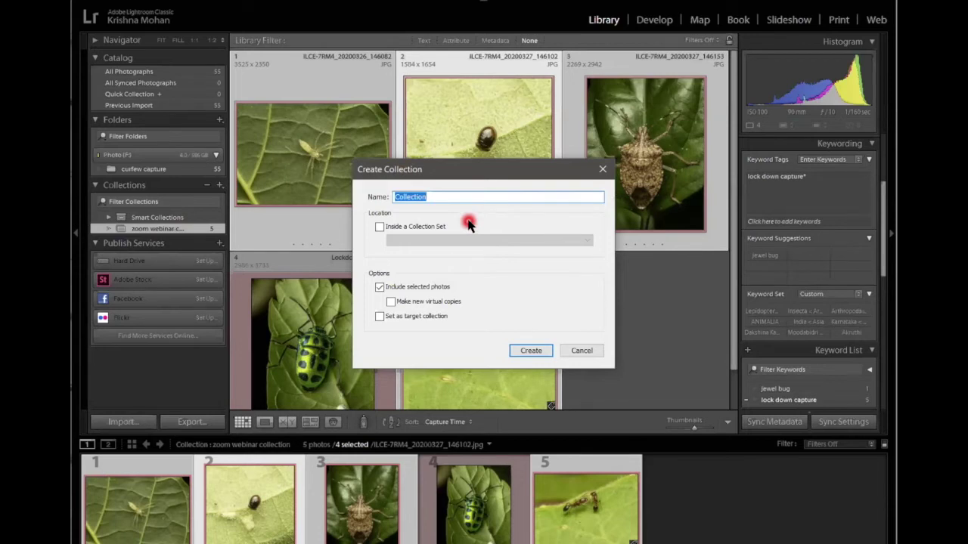
text(Printing)
key(Return)
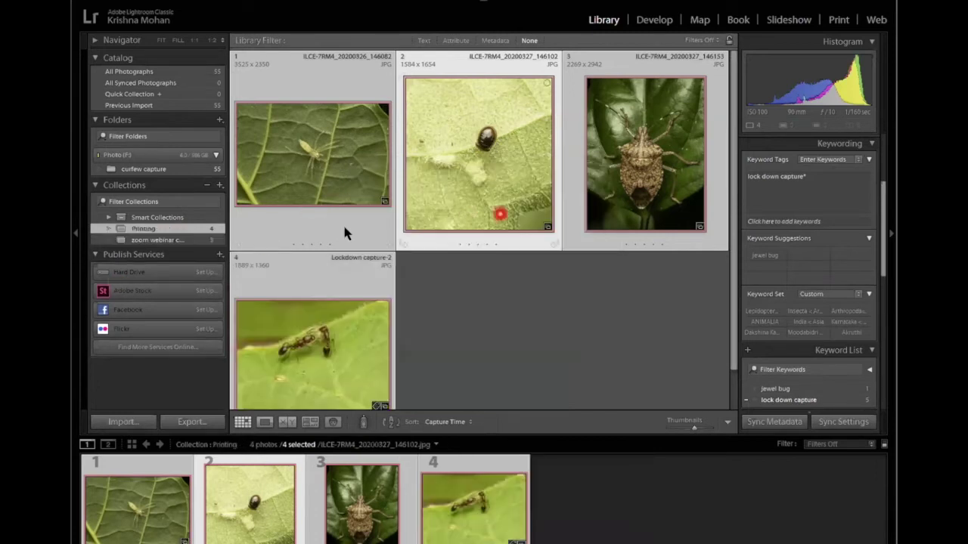
- Remove the four selected photos from the zoom webinar collection, keeping only Lockdown capture-1 in it
drag(497, 215, 181, 232)
click(173, 242)
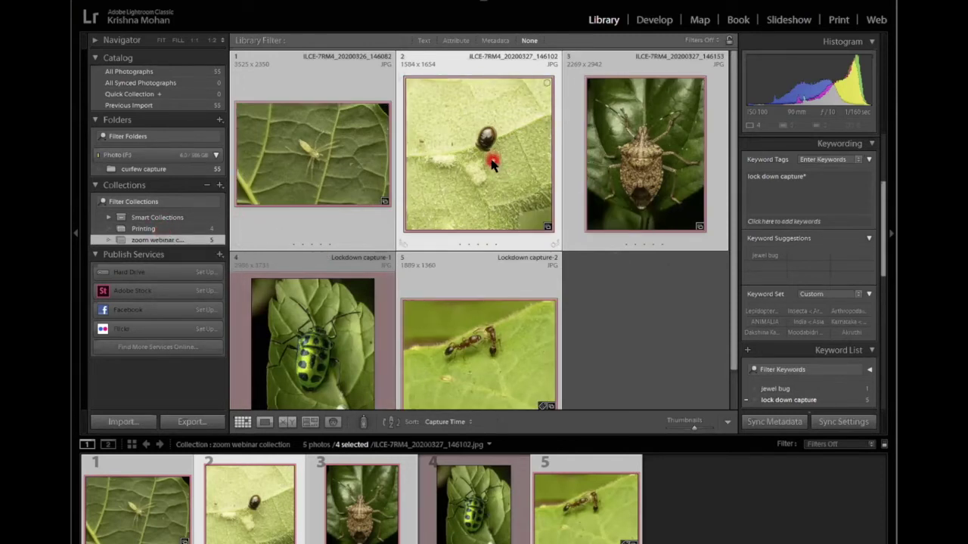
key(Delete)
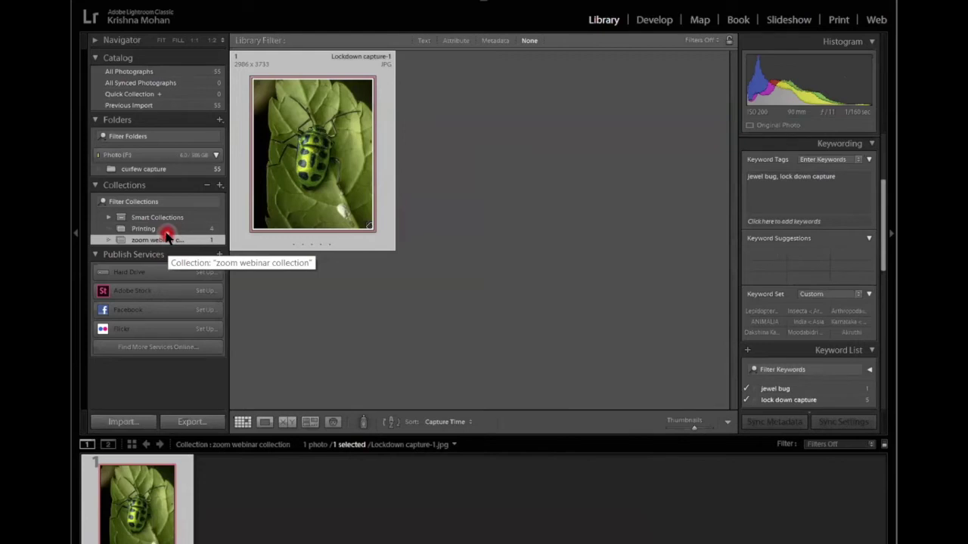
- Bring up the deletion choices for photo 11 in All Photographs, compare Remove with Delete from Disk, and cancel
click(129, 72)
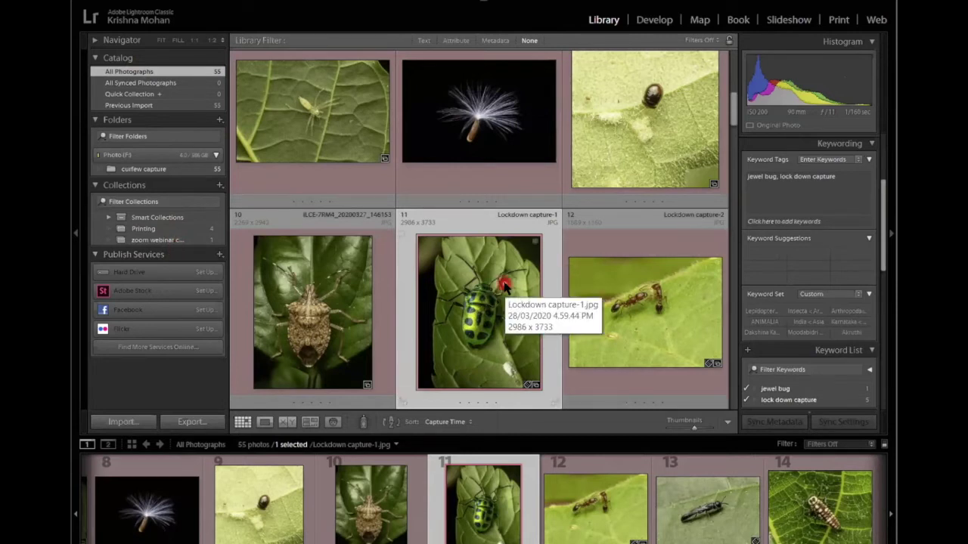
key(Delete)
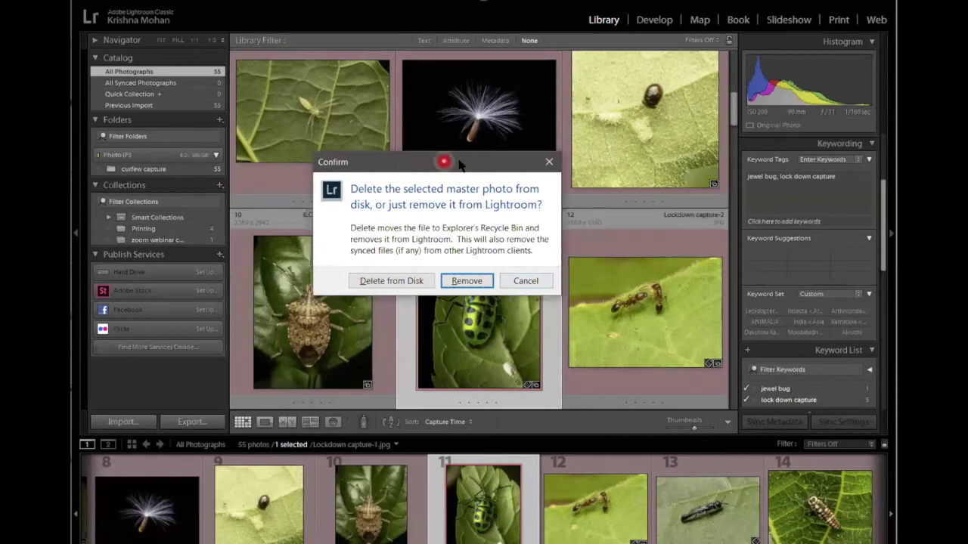
drag(442, 163, 603, 113)
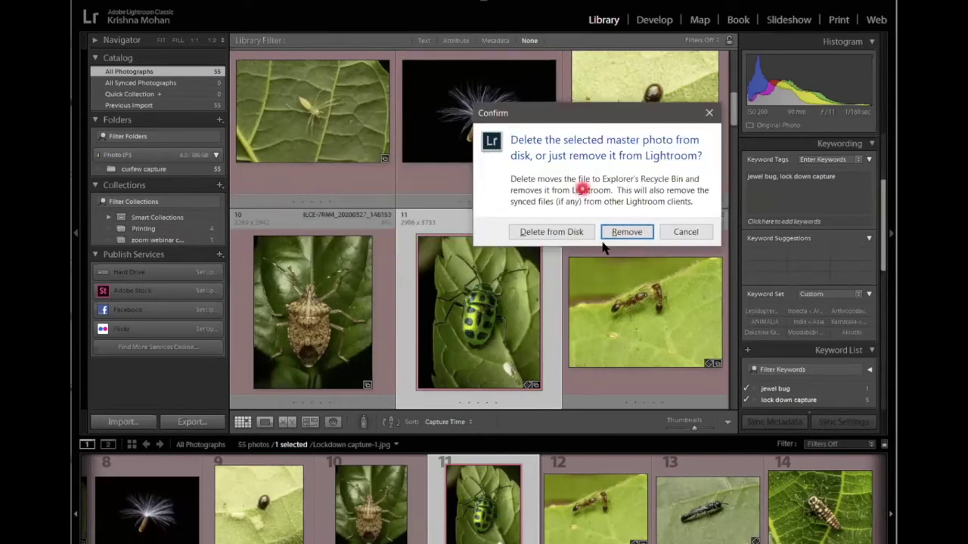
click(586, 306)
click(618, 235)
click(611, 226)
click(637, 219)
click(622, 232)
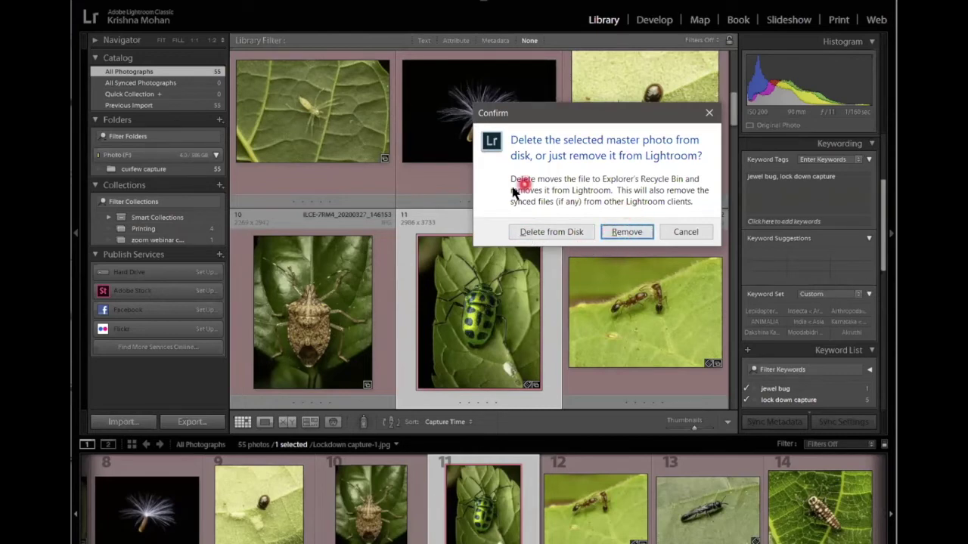
click(567, 221)
click(607, 231)
click(627, 232)
click(537, 218)
click(530, 232)
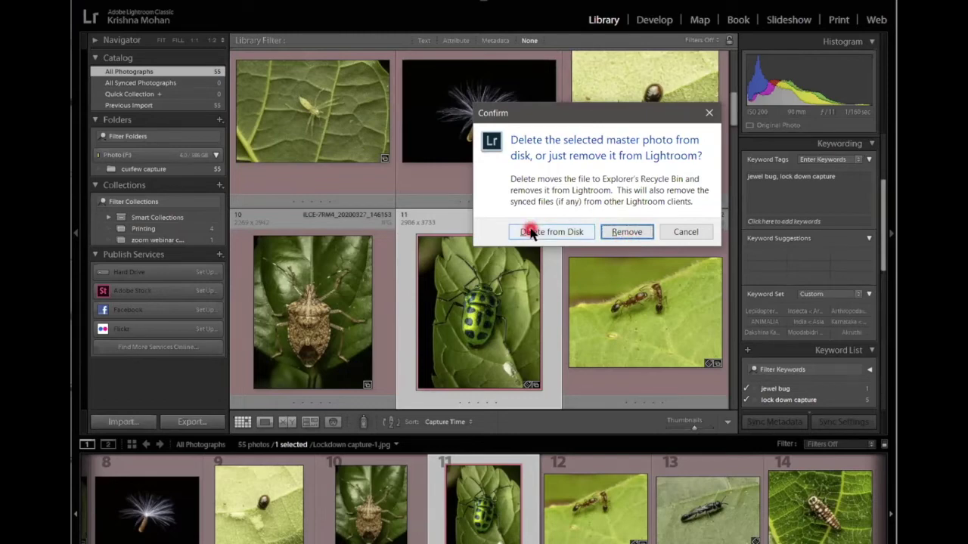
click(532, 343)
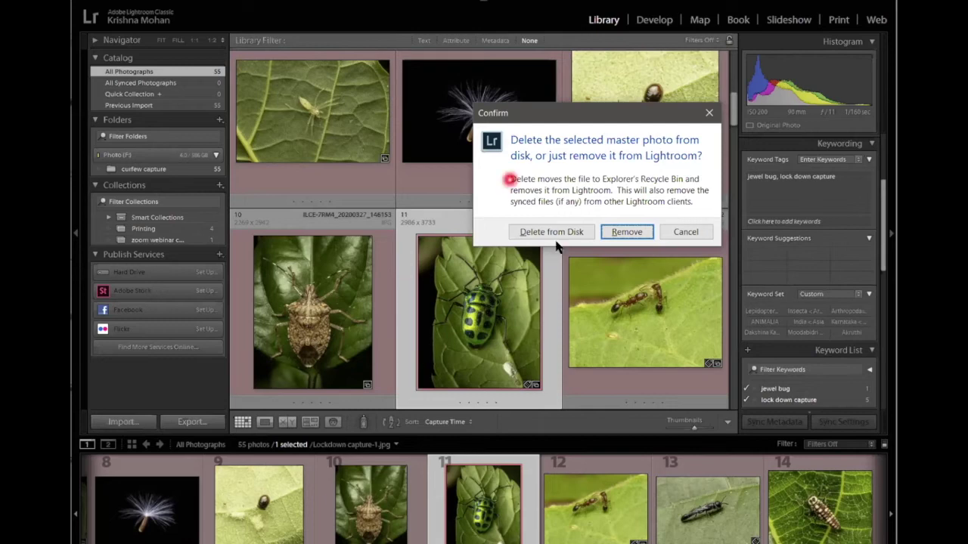
click(713, 115)
- Remove the first photo, ILCE-7RM4_20200326_146082, from the Printing collection
click(179, 70)
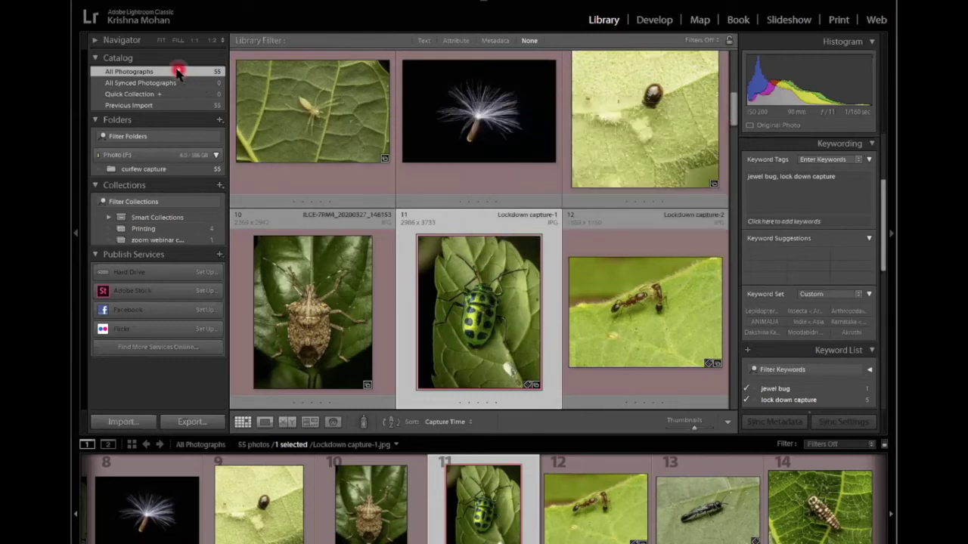
click(184, 230)
click(341, 180)
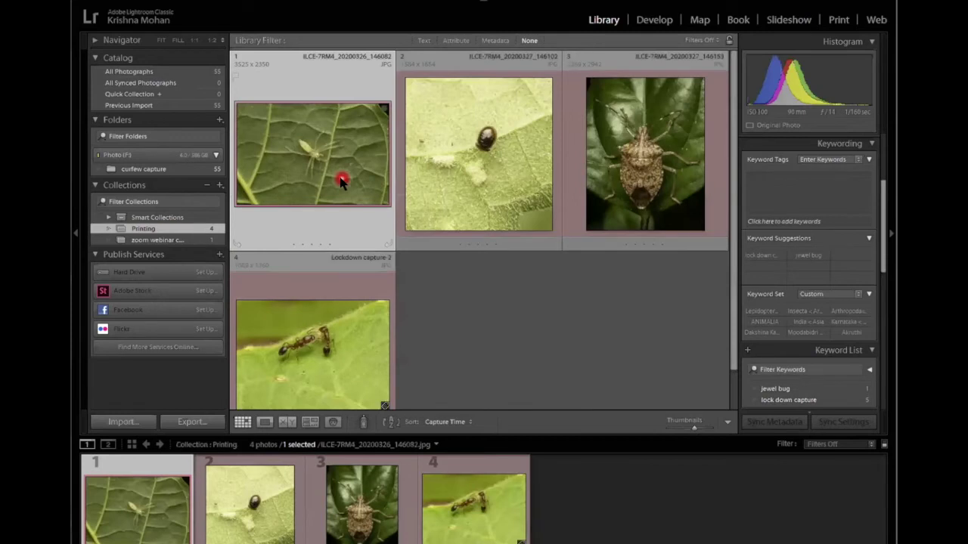
key(Delete)
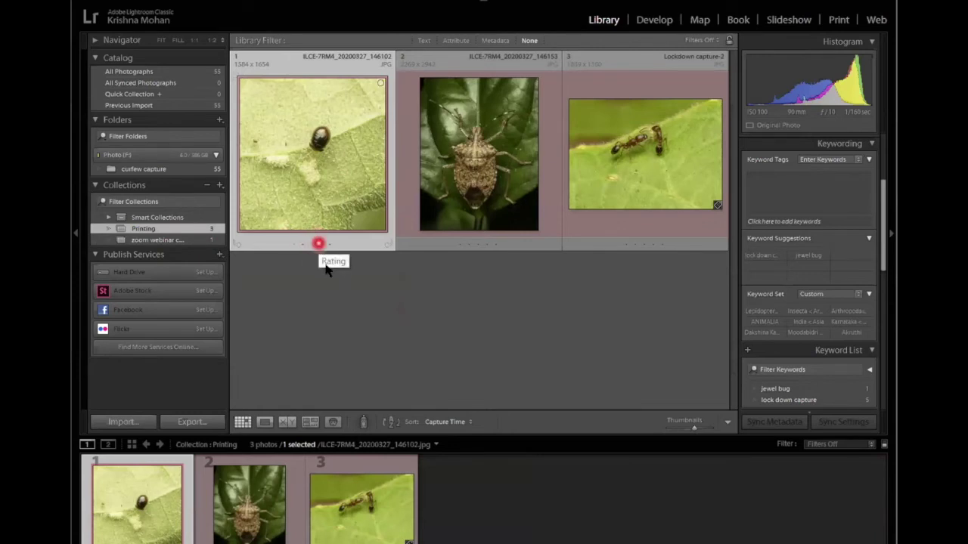
- Rate the three photos in the Printing collection 4, 3 and 4 stars, from first to third
key(4)
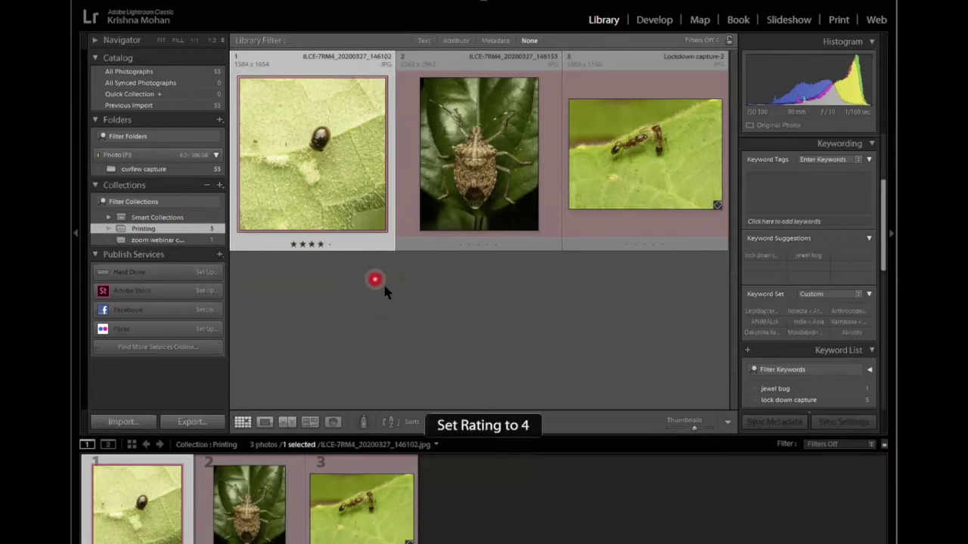
click(444, 248)
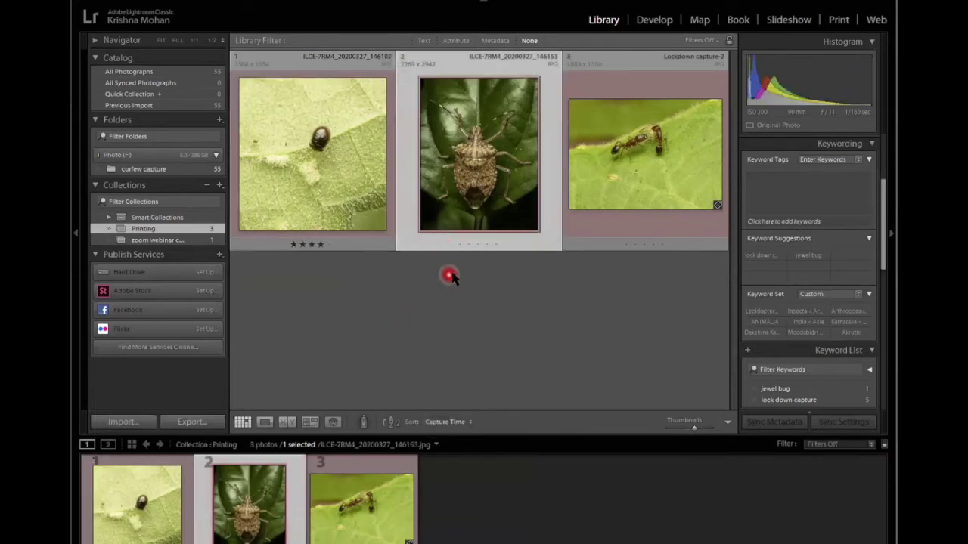
key(3)
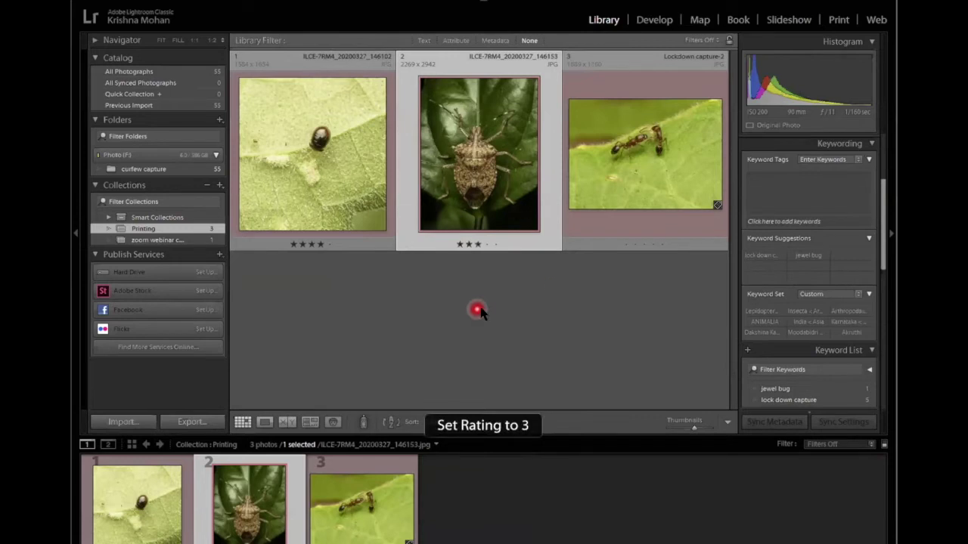
click(616, 229)
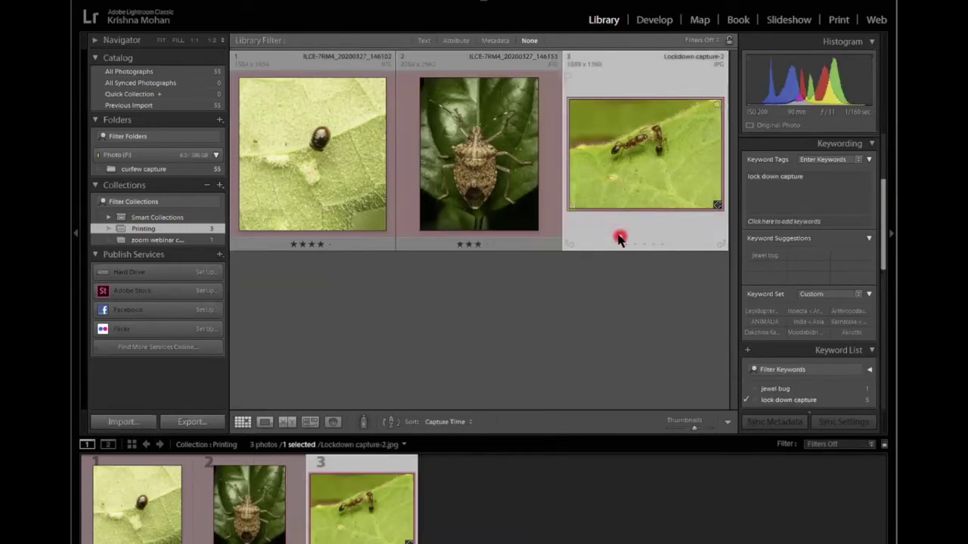
key(4)
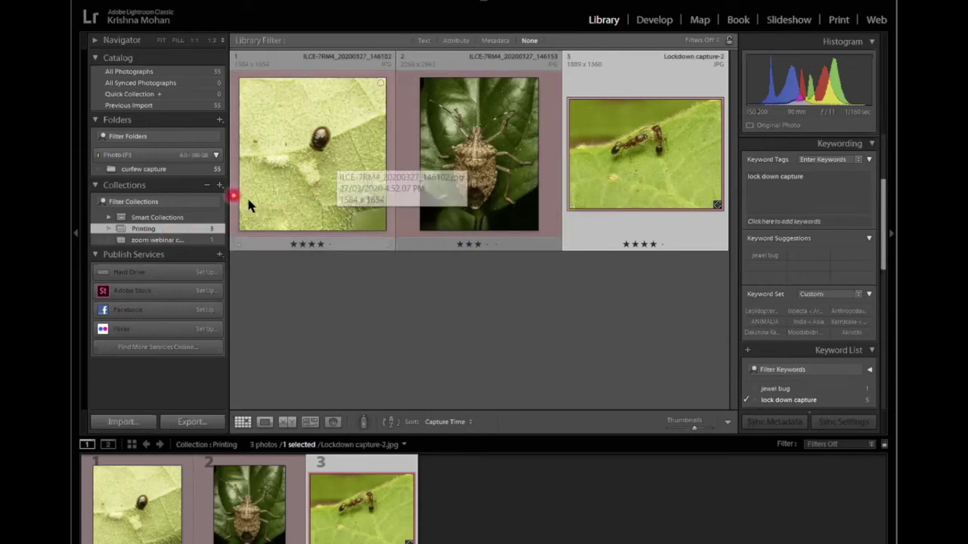
- Show the photos in the curfew capture folder and bring up the commands available for that folder
click(185, 168)
click(212, 155)
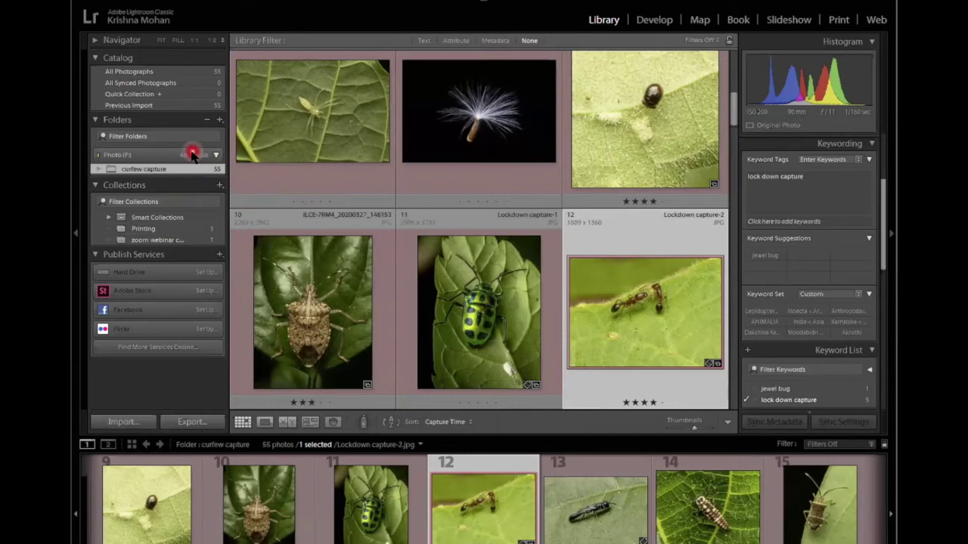
scroll(198, 157, down, 1)
scroll(193, 153, up, 1)
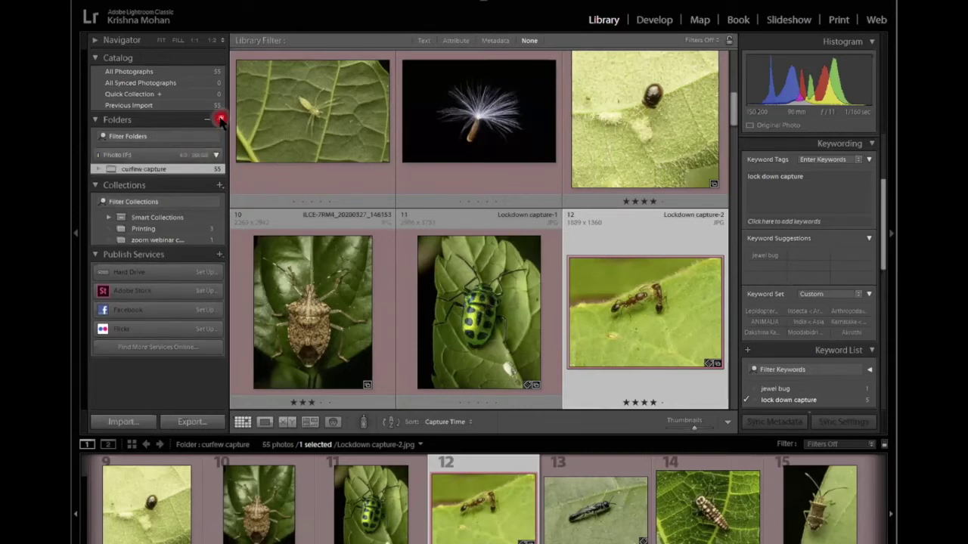
right_click(161, 171)
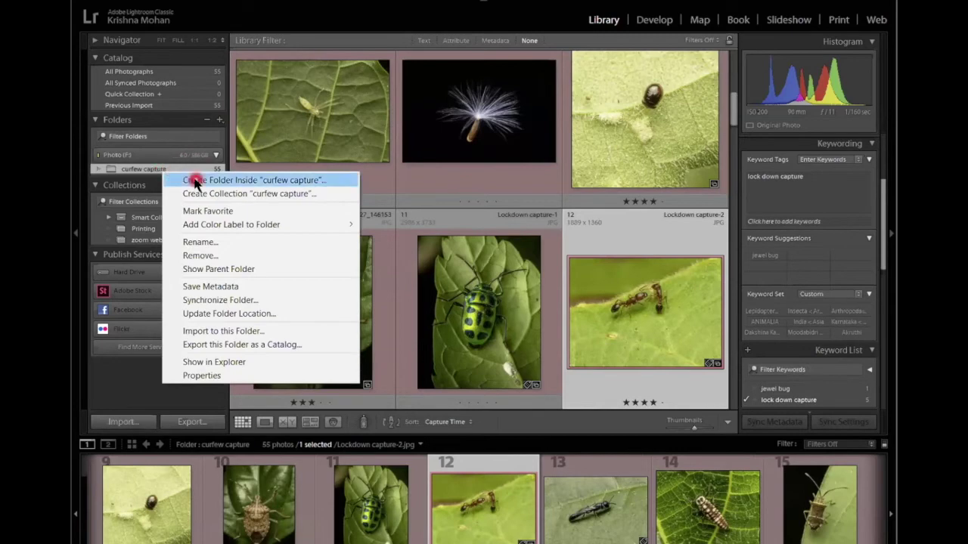
- Start adding a folder to the catalog and browse to the Desktop as its location
click(220, 120)
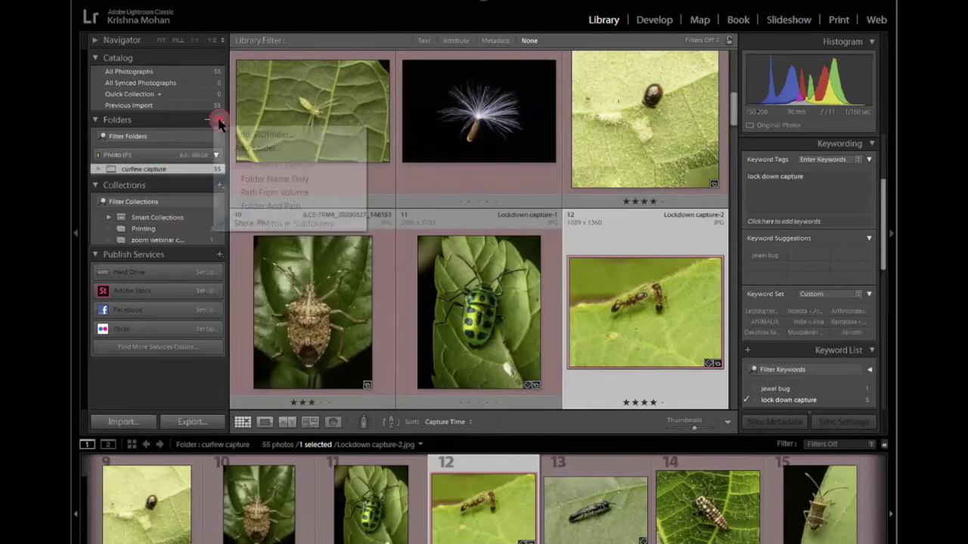
click(242, 148)
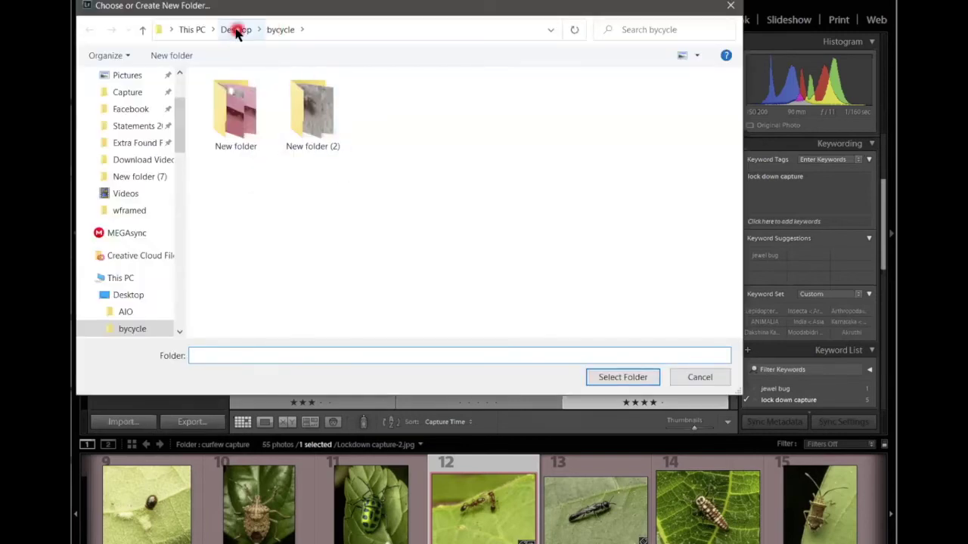
click(238, 32)
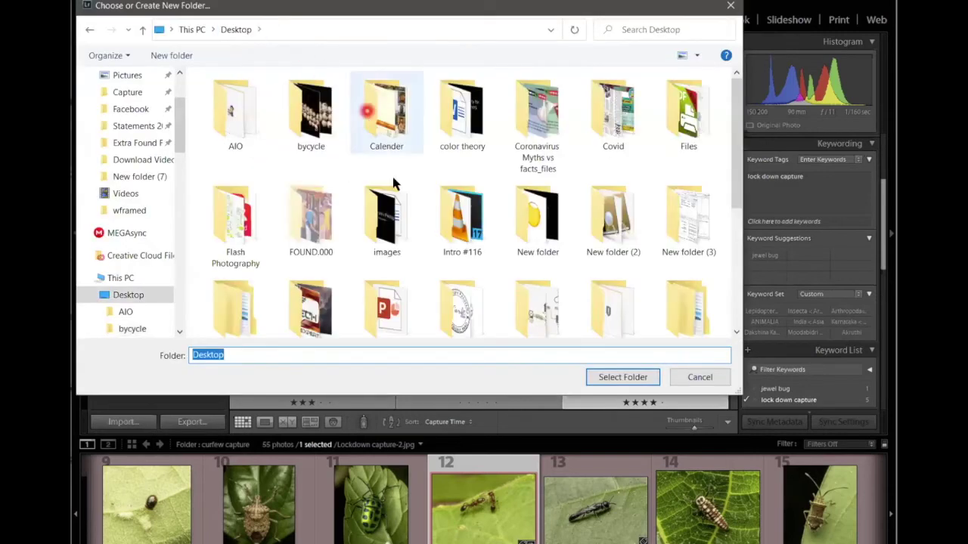
- Try to select a Desktop folder by entering the name "webinar" without creating it first
mouse_move(406, 311)
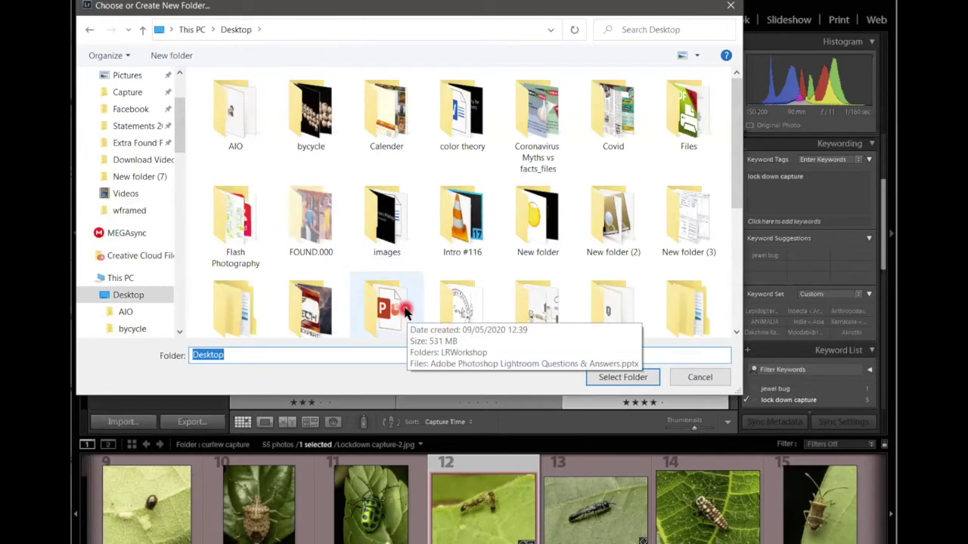
text(webinar)
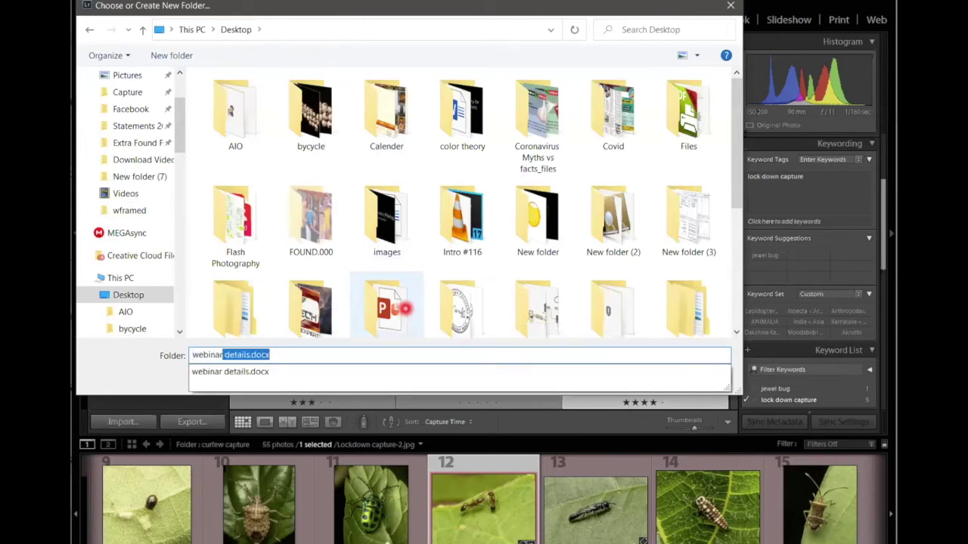
key(BackSpace)
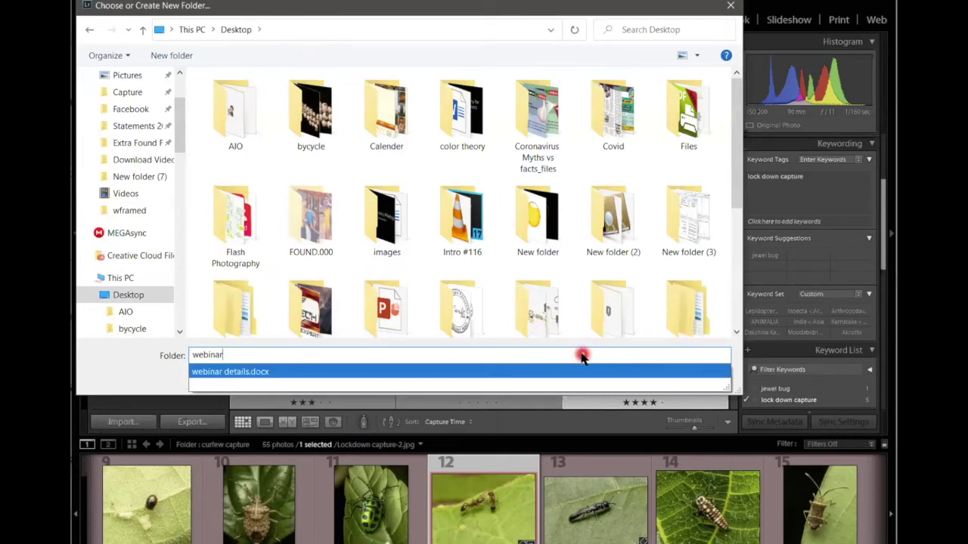
key(Return)
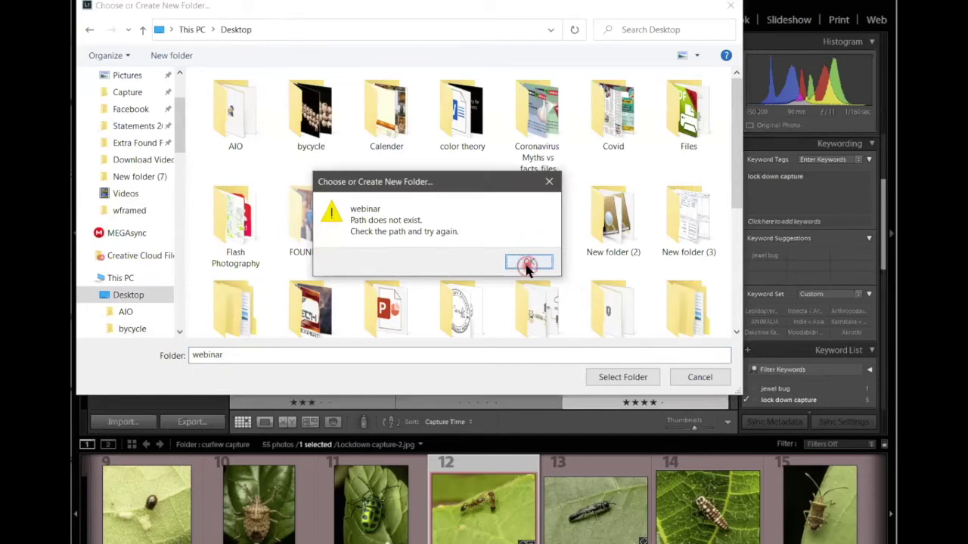
click(528, 264)
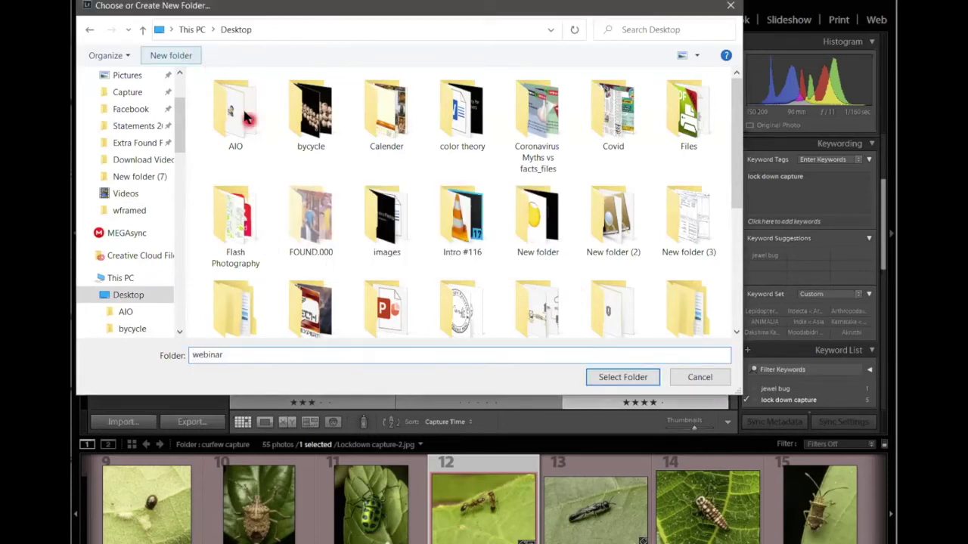
- Create a new folder named "webinar" on the Desktop and add it to the catalog's folders
text(webinar)
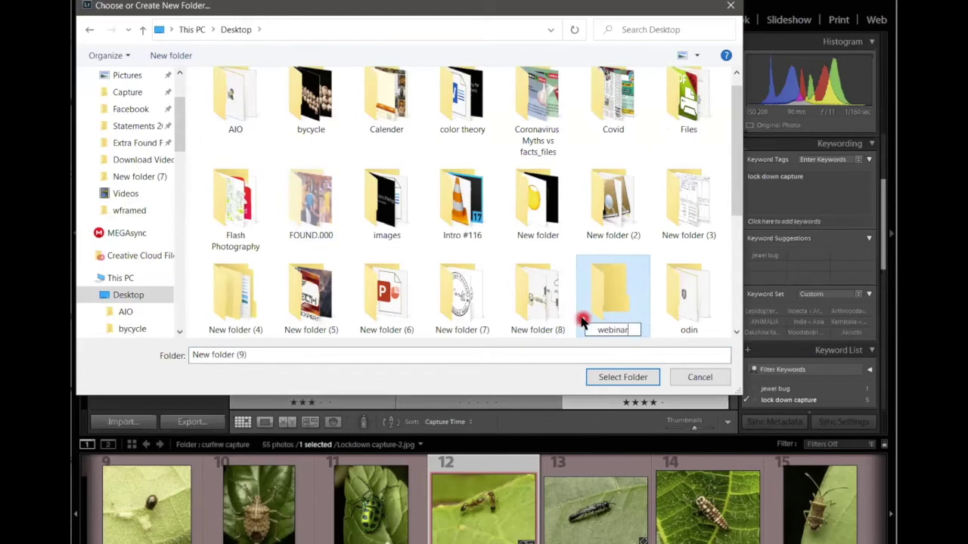
key(Return)
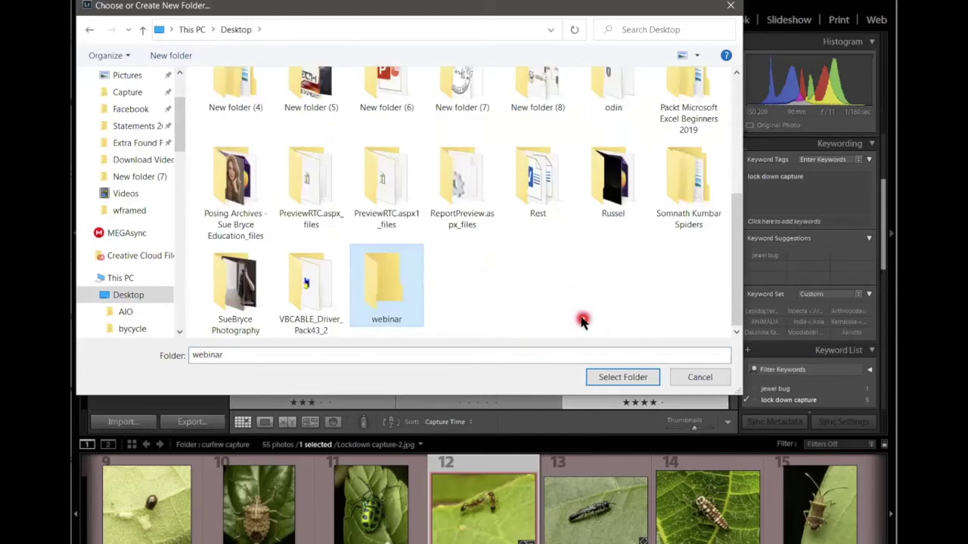
double_click(398, 285)
click(611, 379)
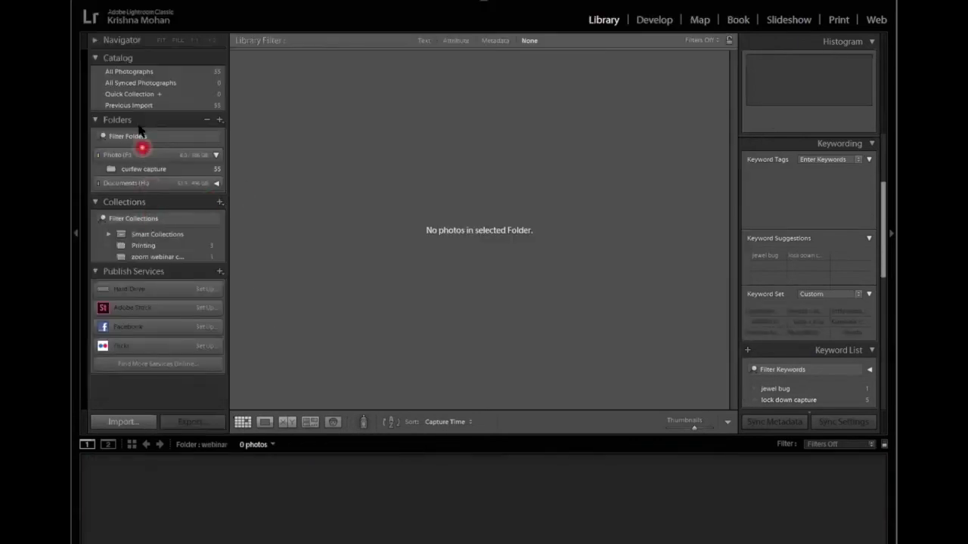
- Move photo 2, the wasp nest, from curfew capture into the webinar folder on disk and display that folder
click(216, 183)
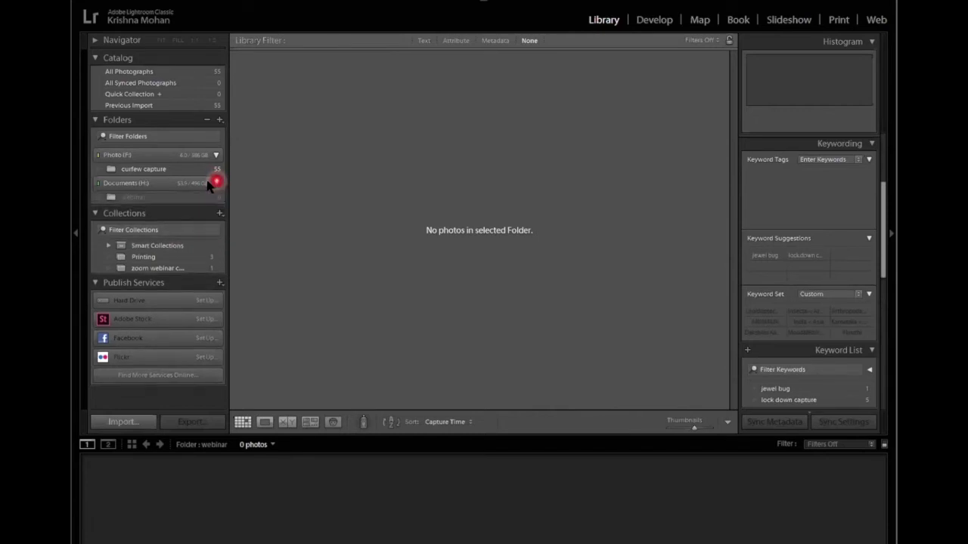
click(163, 170)
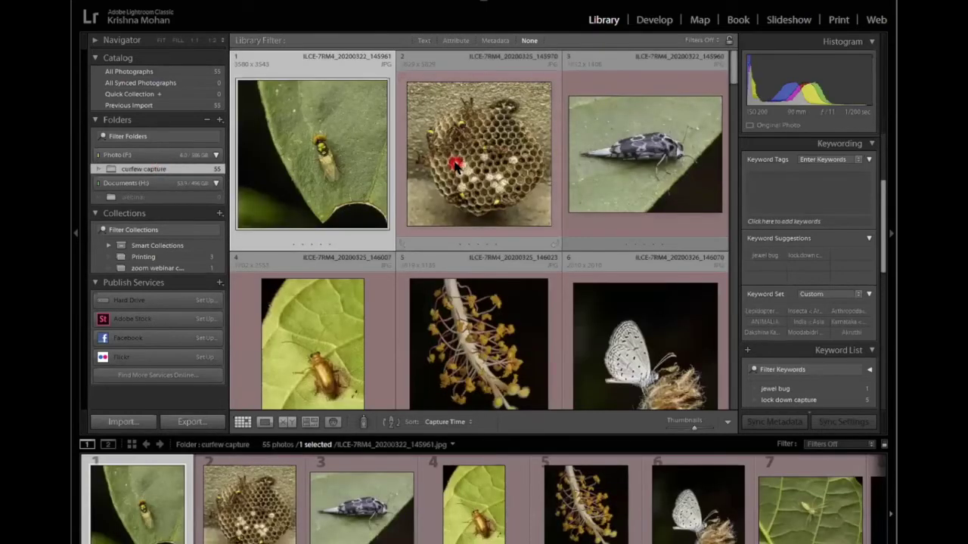
drag(456, 165, 179, 197)
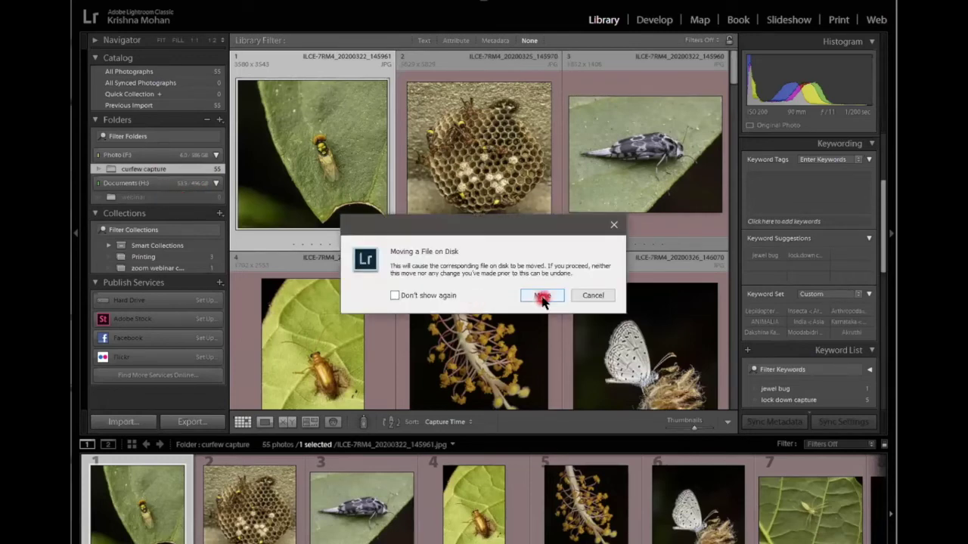
click(540, 299)
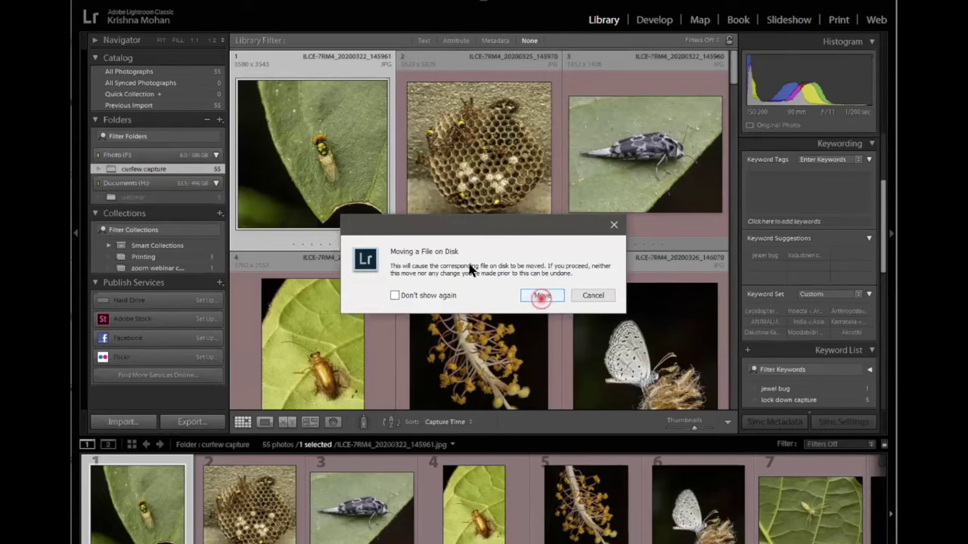
click(131, 197)
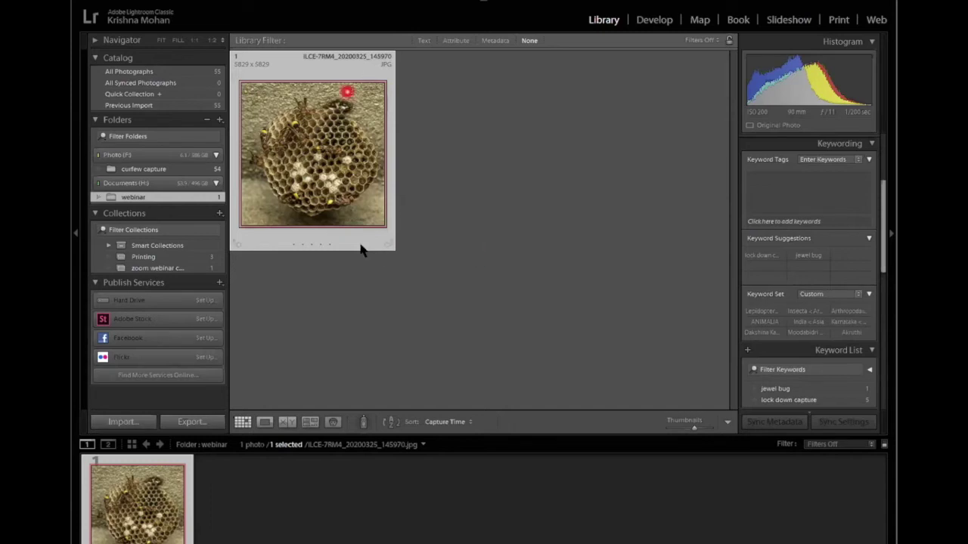
mouse_move(294, 126)
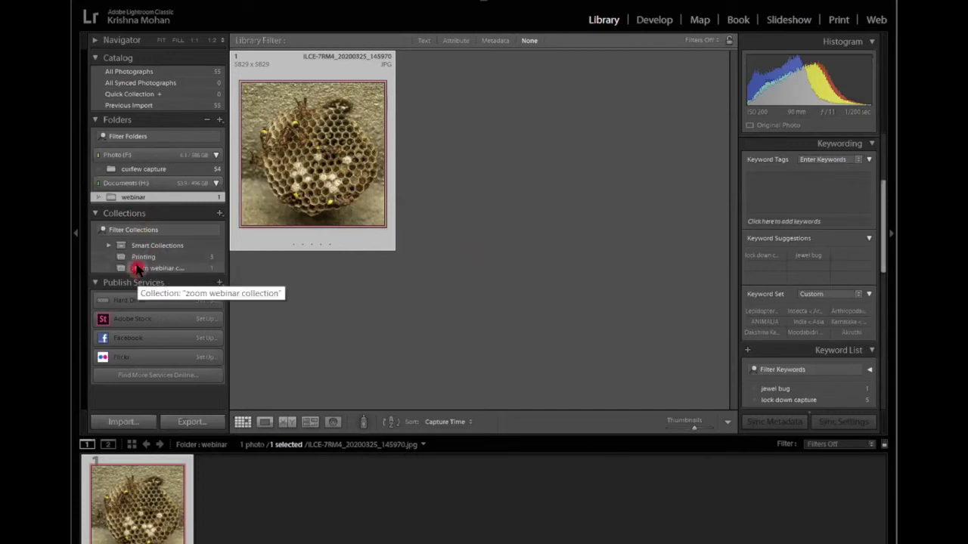
- In the Smart Collections set, rate photo 6 (butterfly) 3 stars, photo 4 (beetle) 4 stars and photo 5 (flower stalk) 2 stars
click(173, 246)
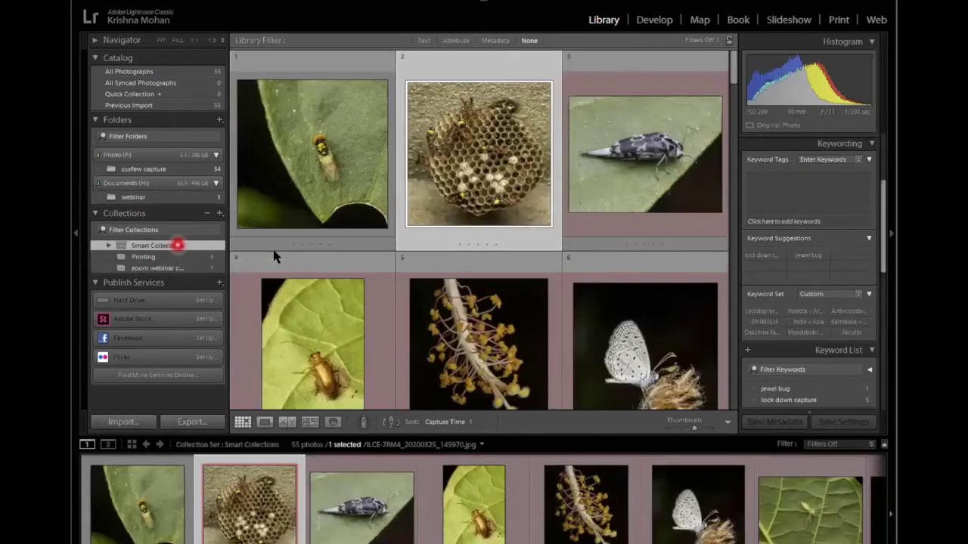
scroll(274, 249, down, 3)
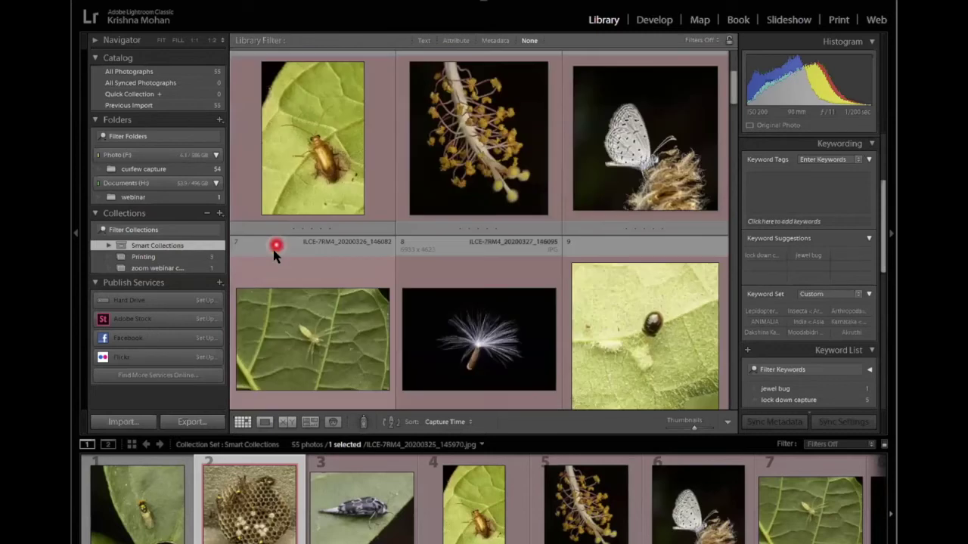
scroll(502, 214, down, 5)
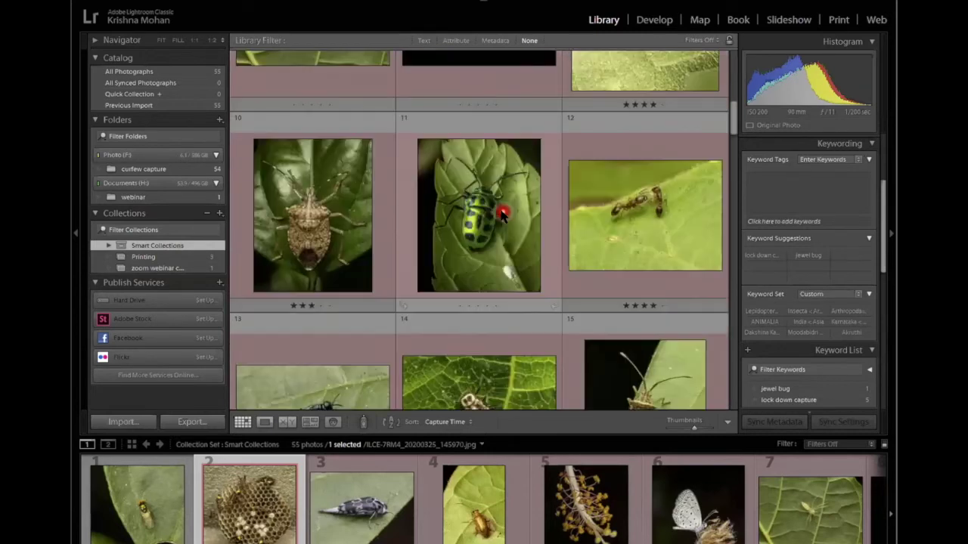
scroll(501, 214, up, 10)
scroll(502, 214, down, 3)
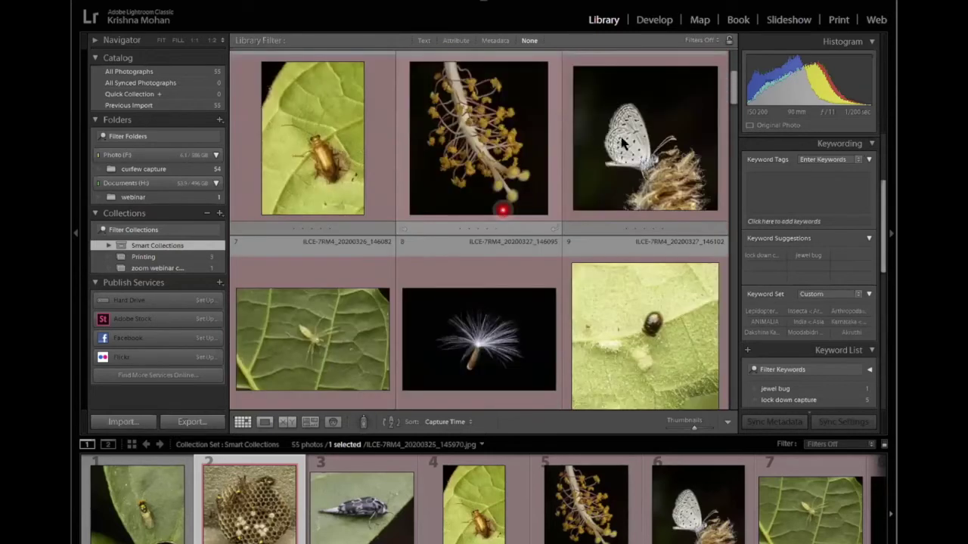
click(612, 229)
key(3)
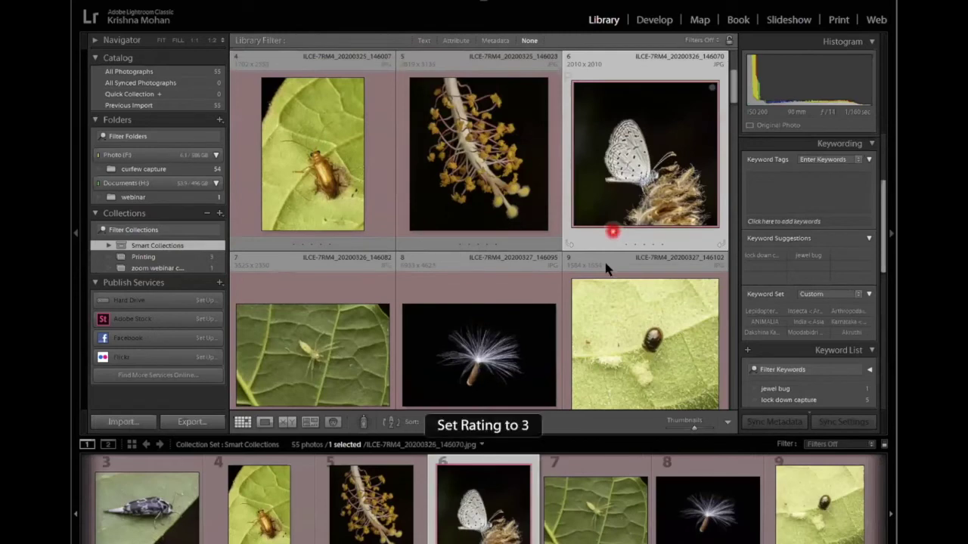
click(320, 248)
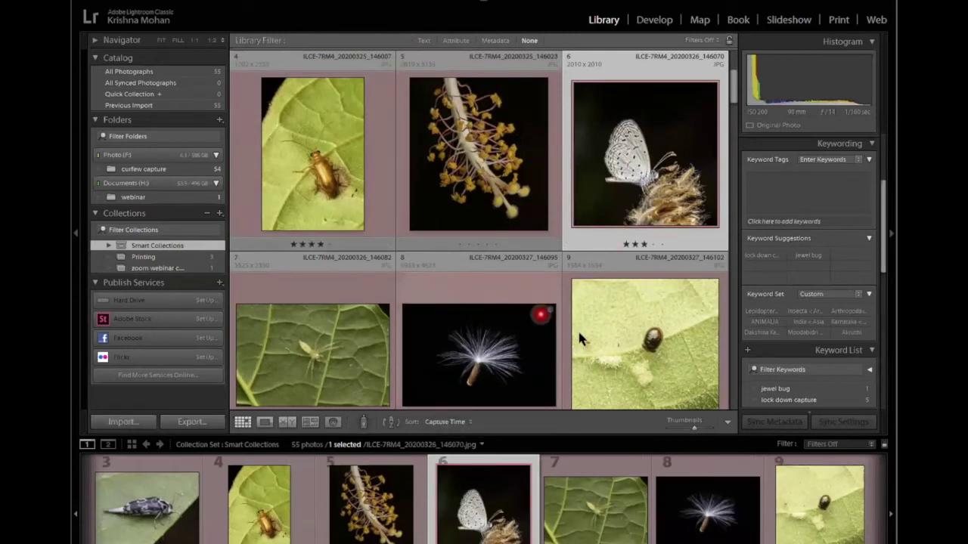
click(484, 239)
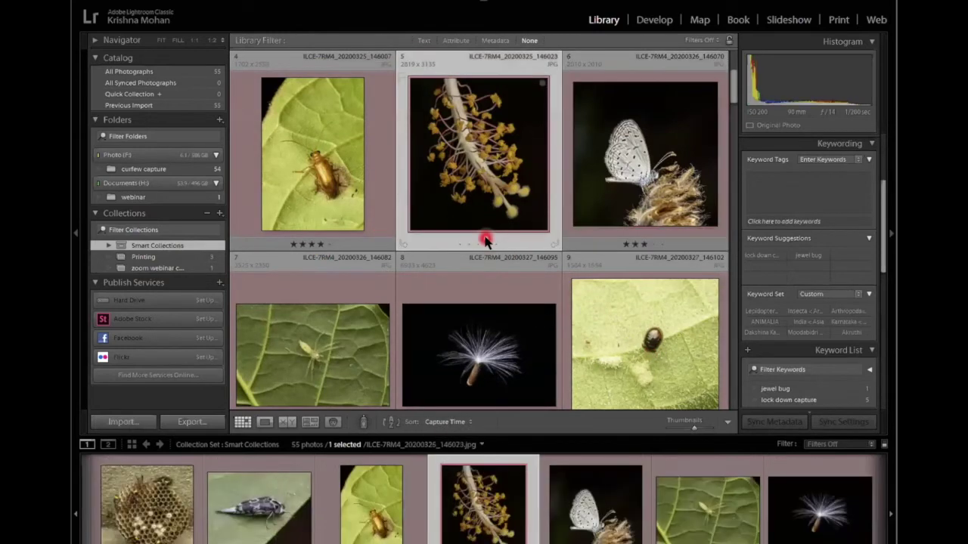
key(2)
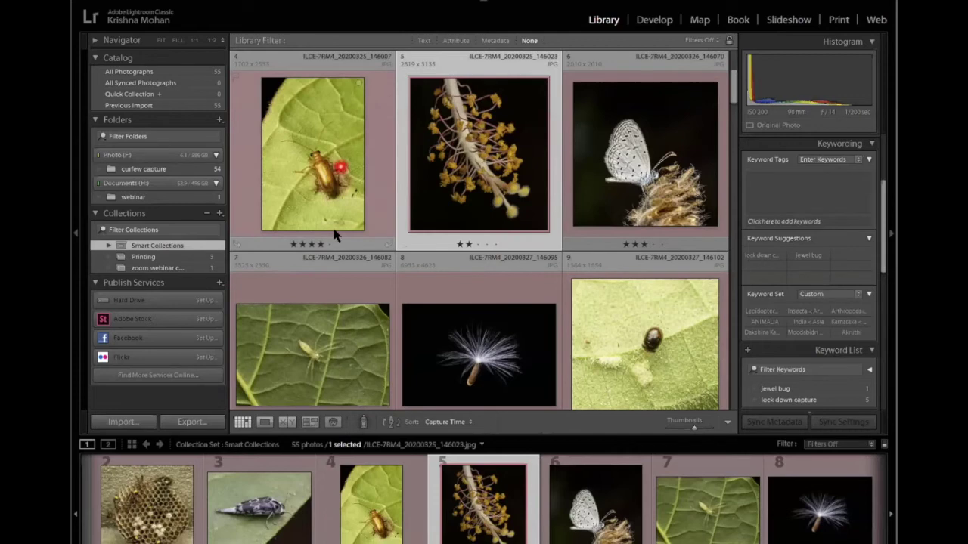
- Start a smart collection inside the Smart Collections set with a rule for ratings greater than or equal to 4 stars
click(219, 213)
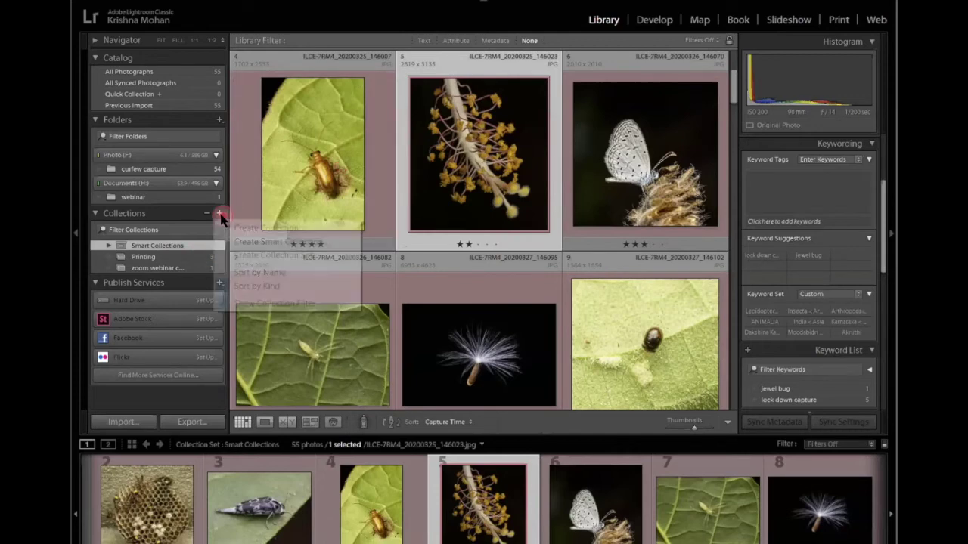
click(245, 241)
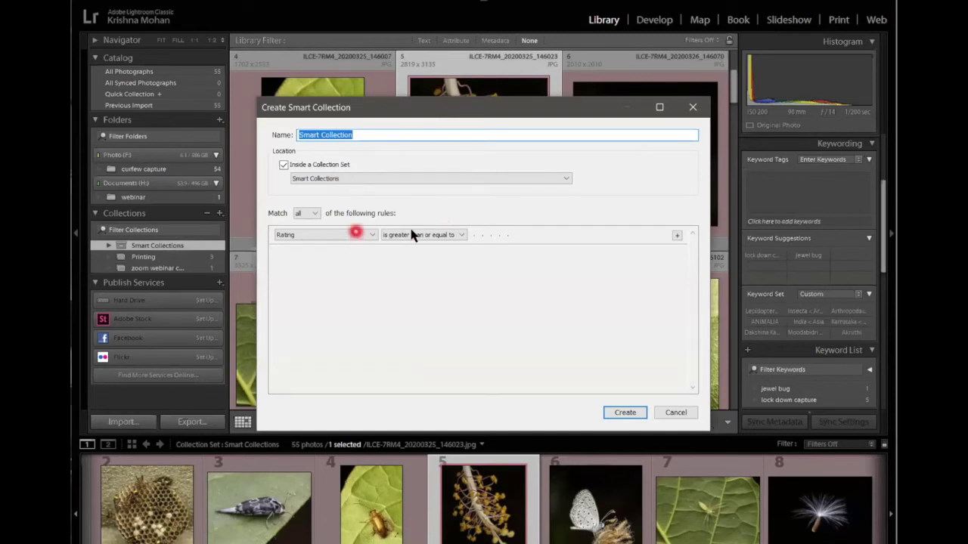
click(496, 236)
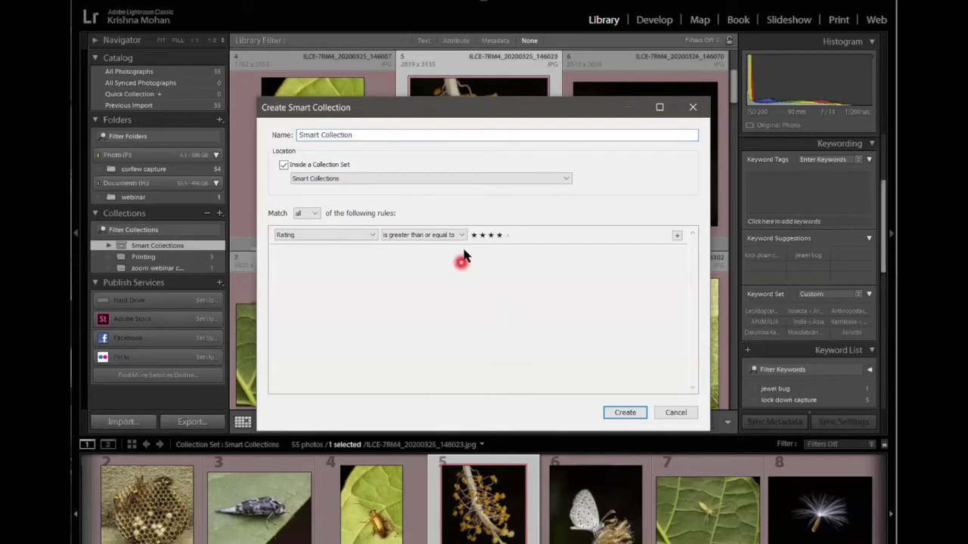
- Add a second rule to the smart collection requiring the label color to be red
click(677, 236)
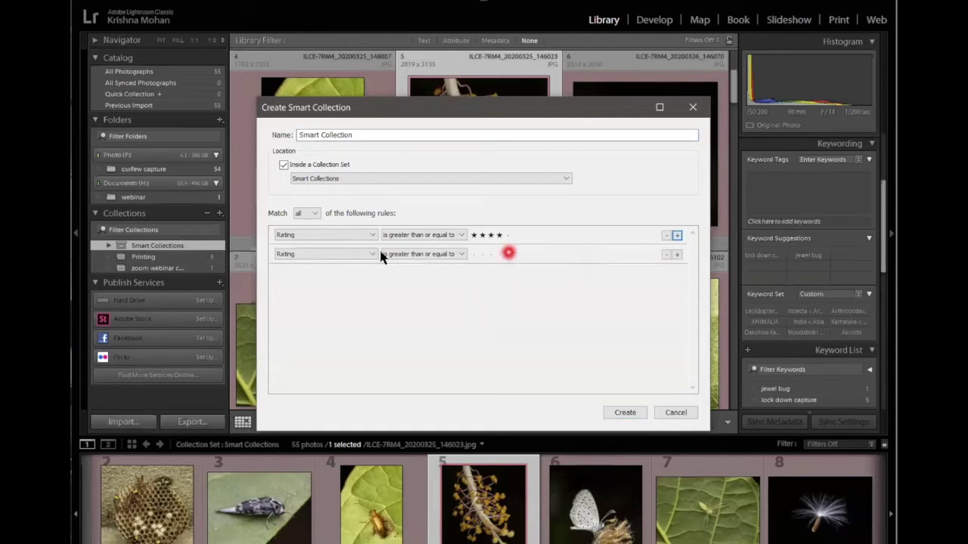
click(401, 257)
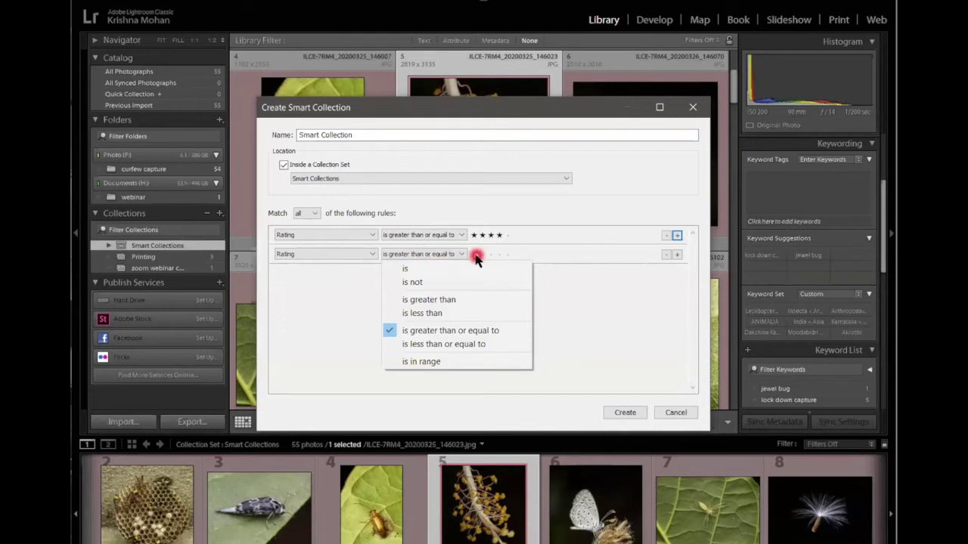
click(355, 255)
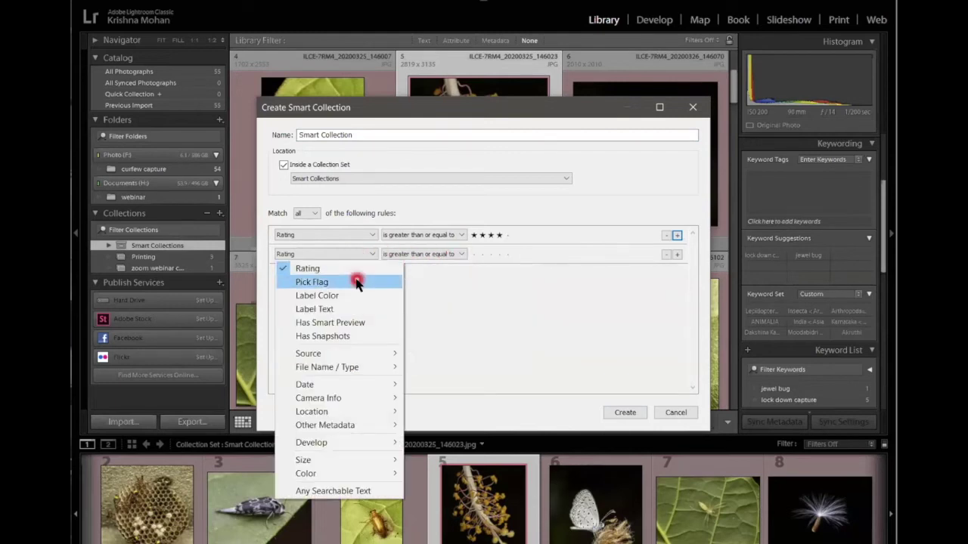
click(364, 295)
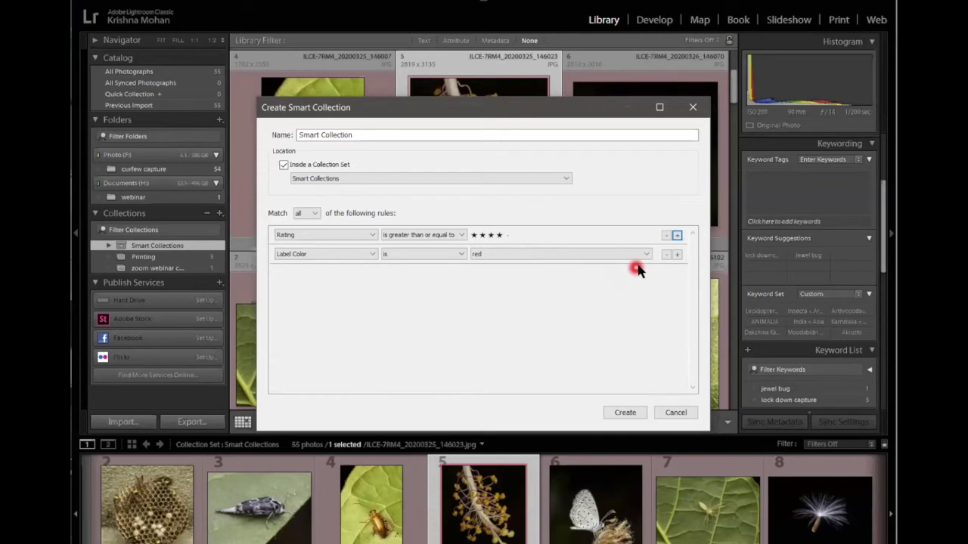
- Add a third rule requiring the camera to be "Sony" and create the smart collection
click(676, 255)
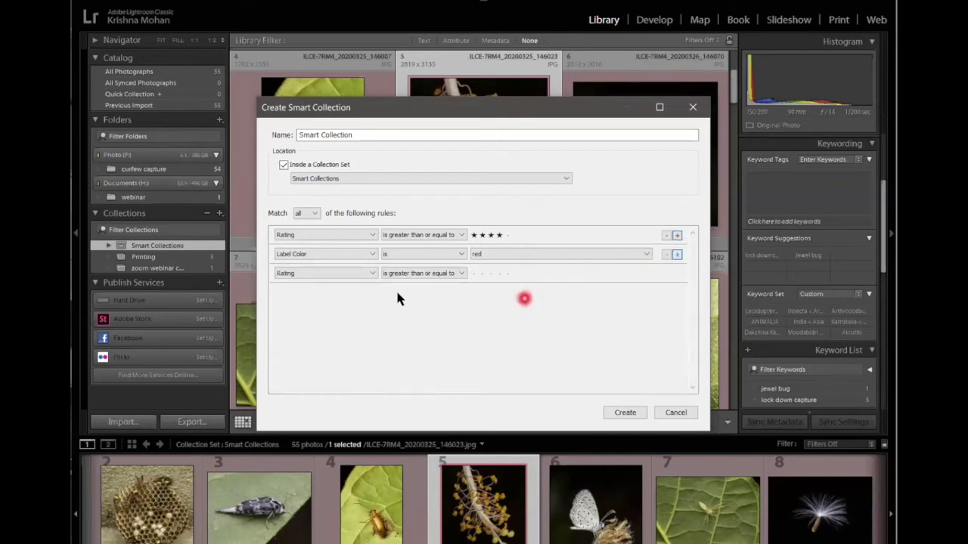
click(345, 272)
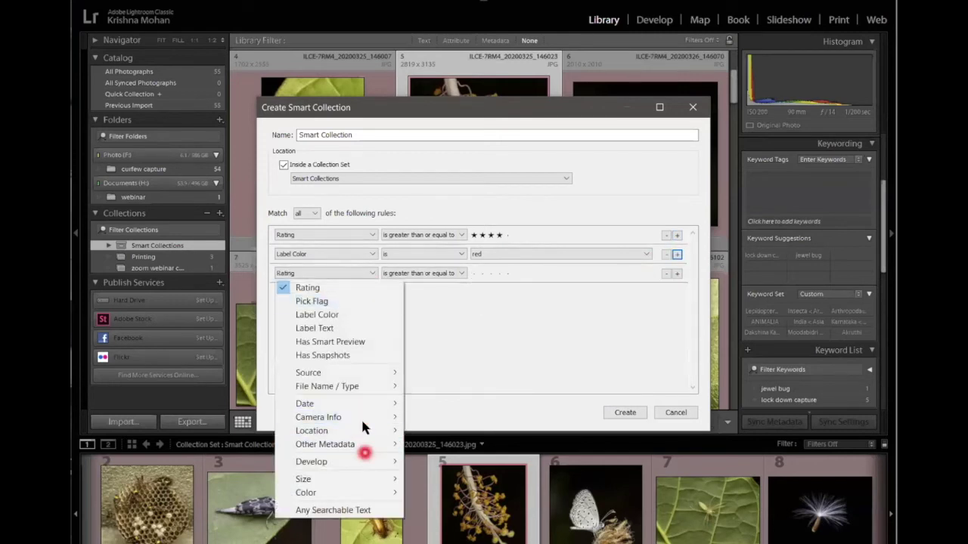
mouse_move(362, 417)
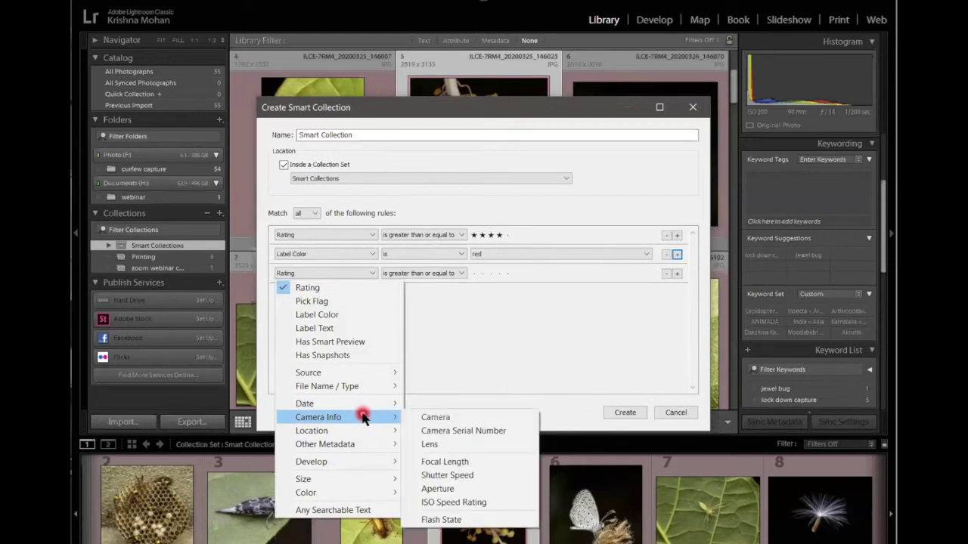
click(436, 417)
click(505, 272)
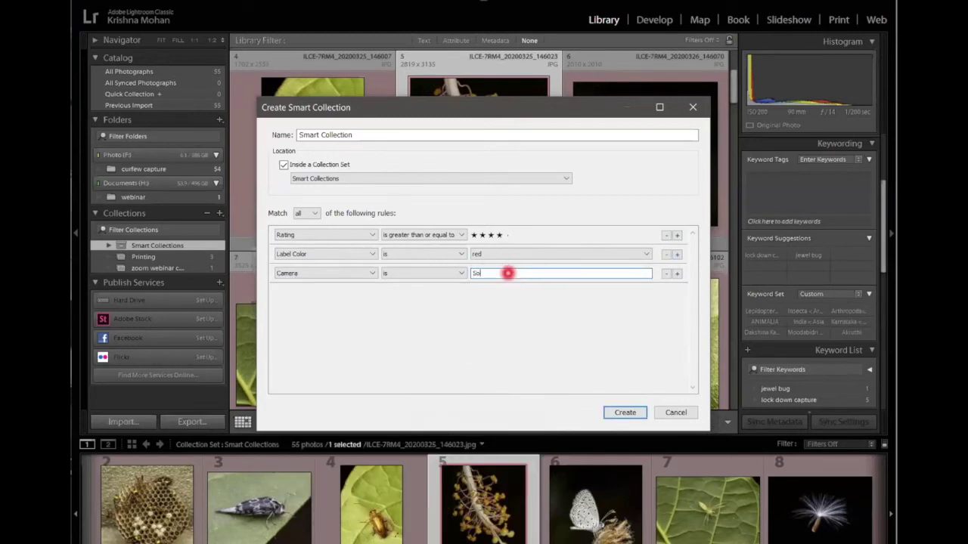
click(625, 412)
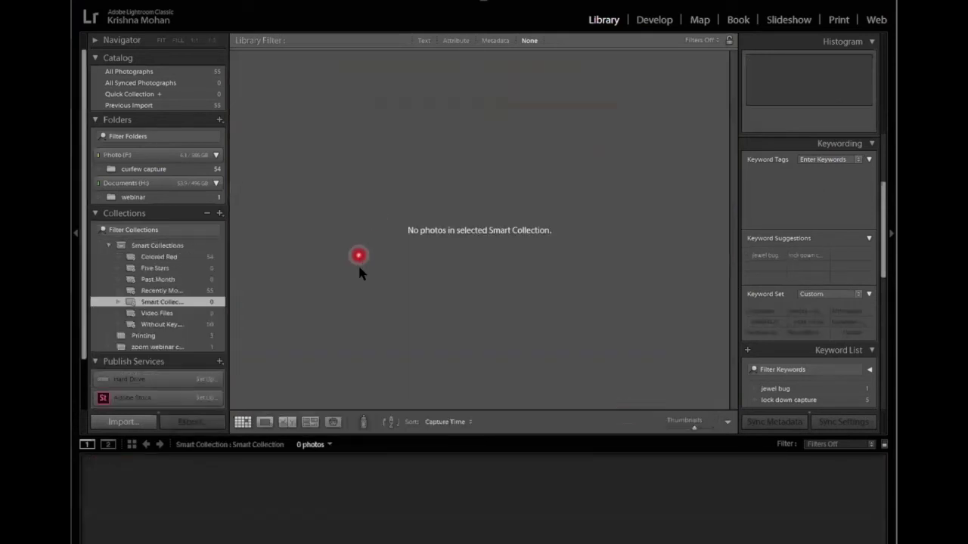
- Edit the new smart collection to remove its Camera rule, and save it
right_click(194, 303)
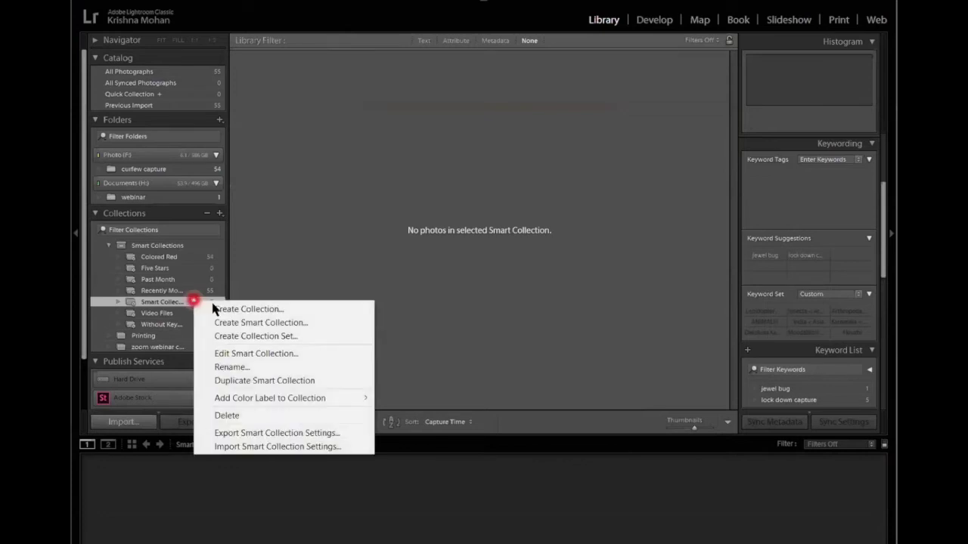
click(221, 353)
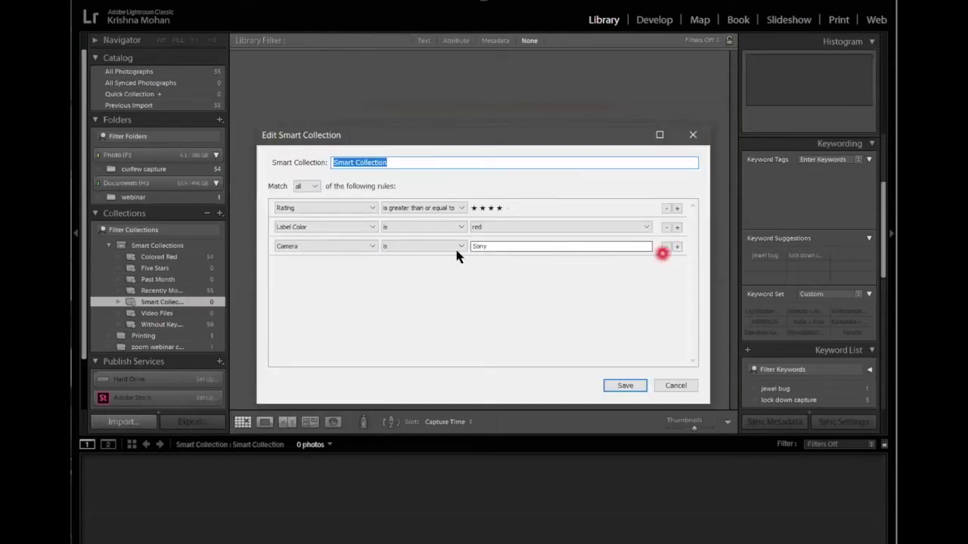
click(361, 249)
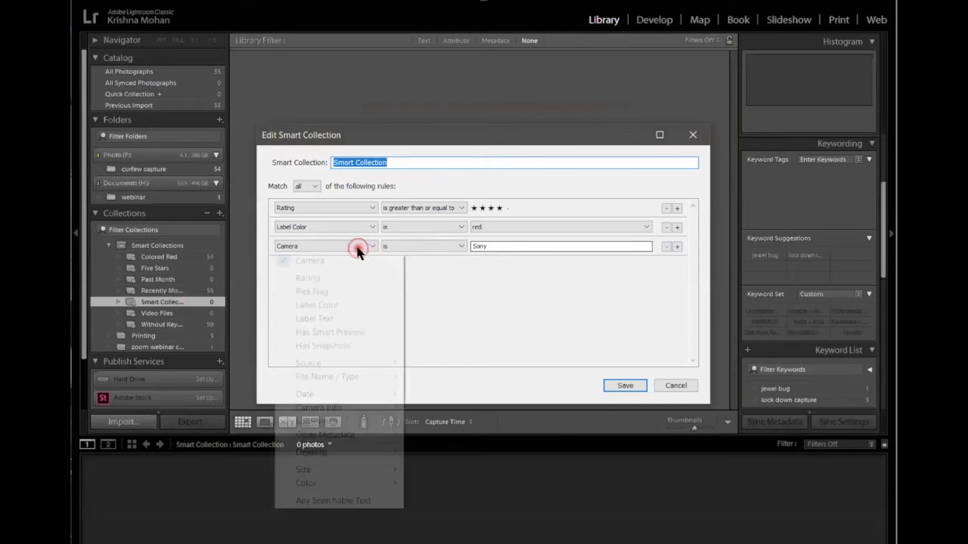
click(665, 248)
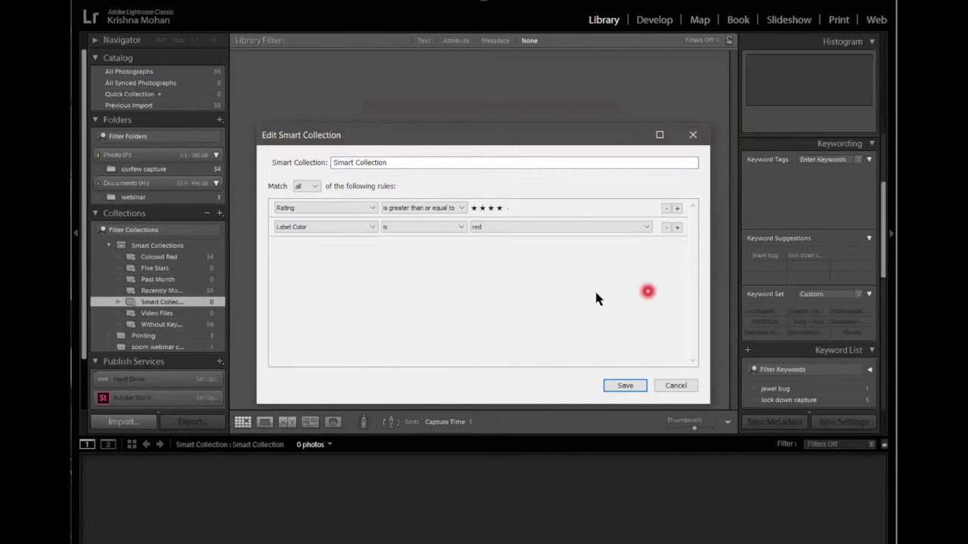
click(626, 387)
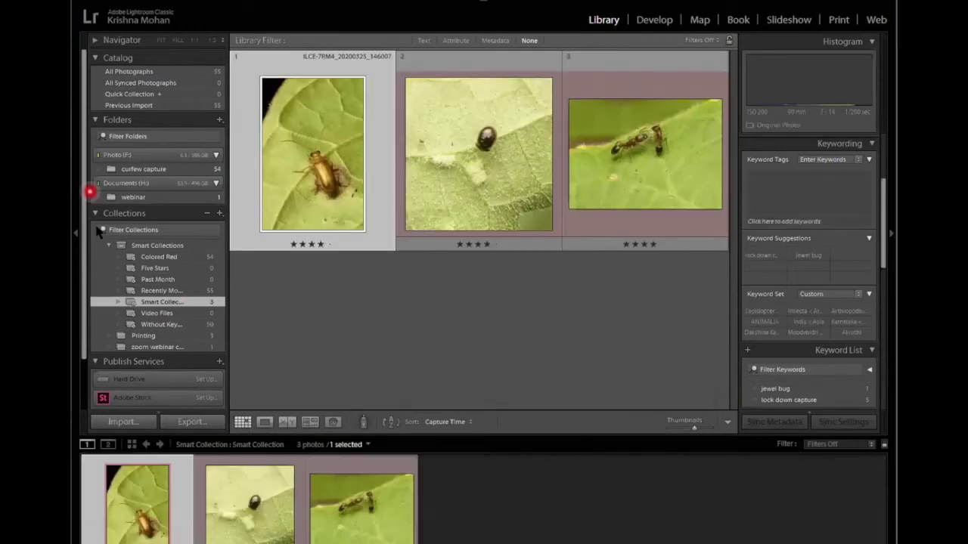
- Rate the beetle photo 3 stars from within the new smart collection
click(292, 180)
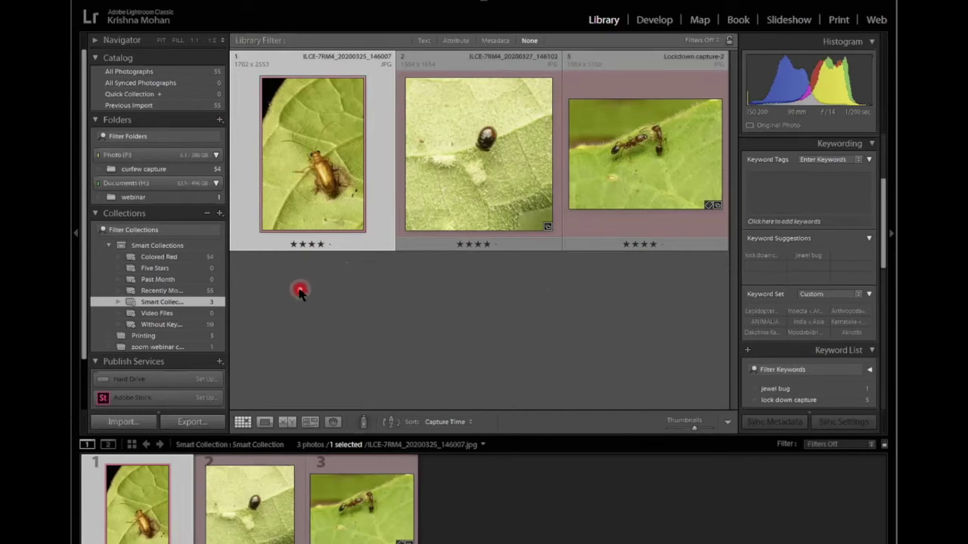
key(3)
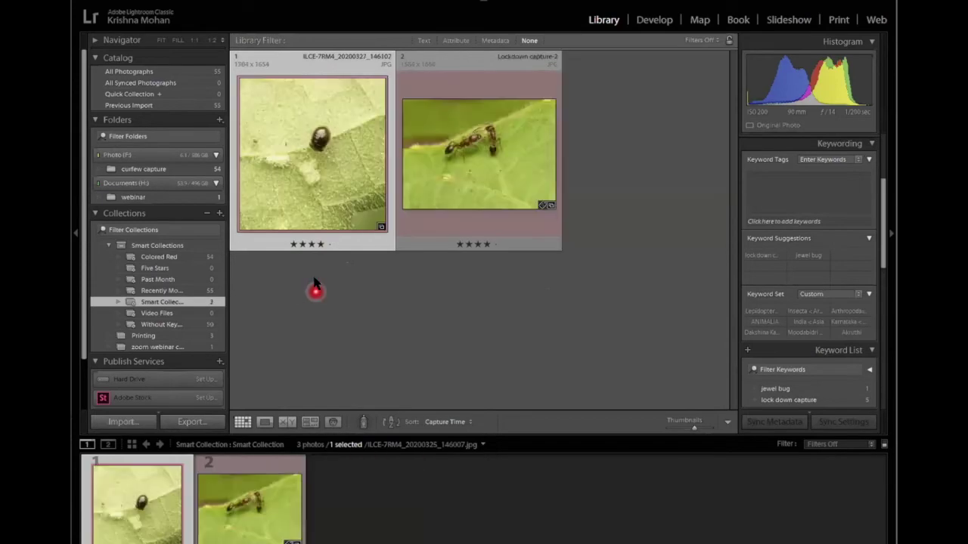
- In All Photographs, try star ratings including 2, 5 and none on photo 4 (beetle), ending at 4 stars
click(156, 71)
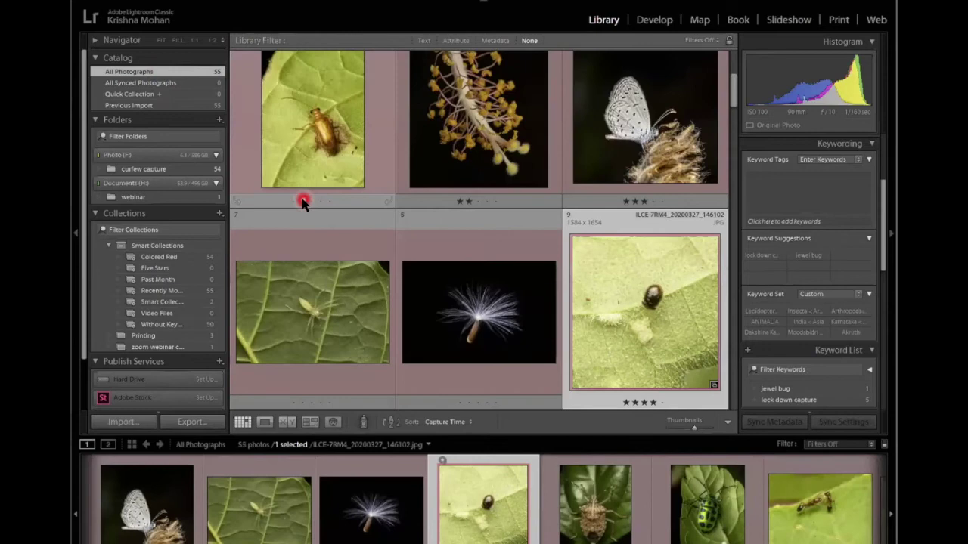
click(323, 156)
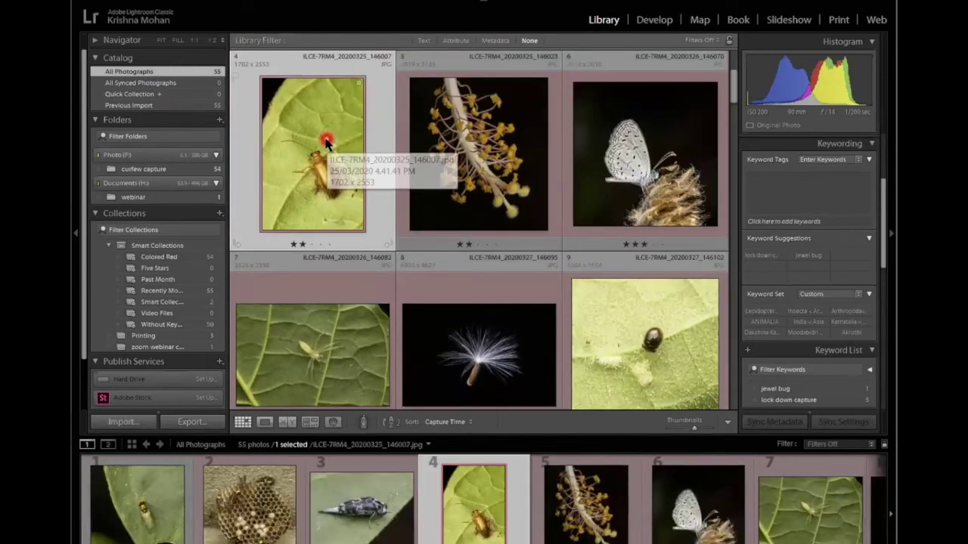
key(1)
key(2)
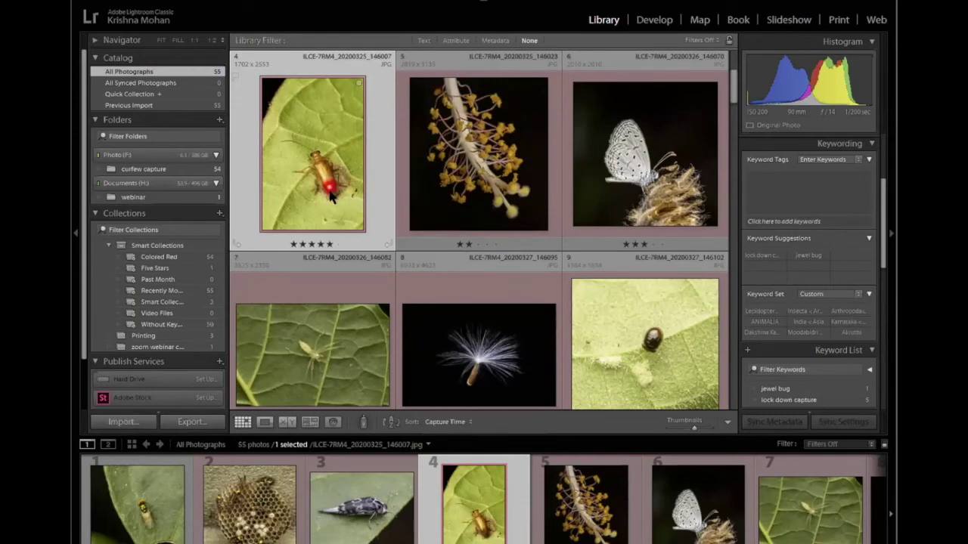
key(2)
key(0)
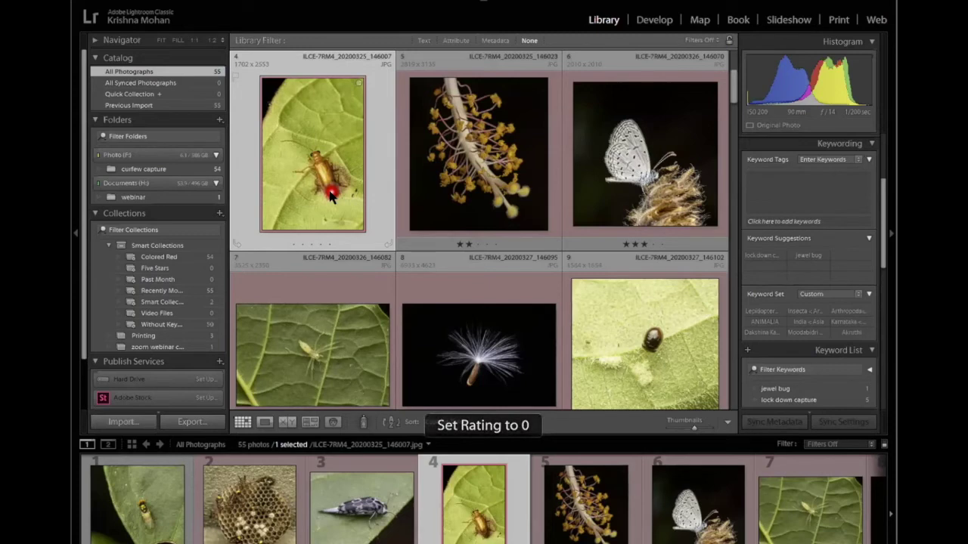
key(4)
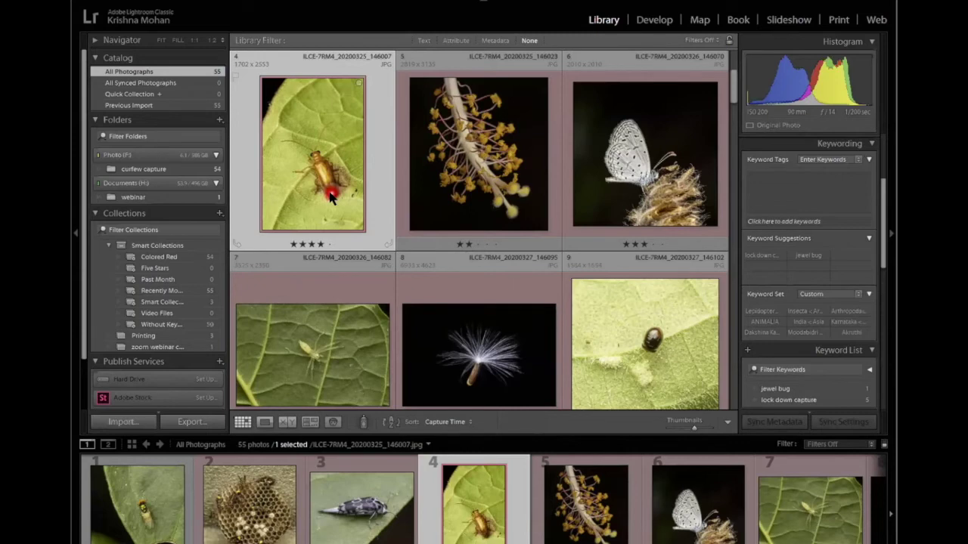
- Toggle the red label and another color label on photo 4 (beetle), leaving the photo without a color label
key(6)
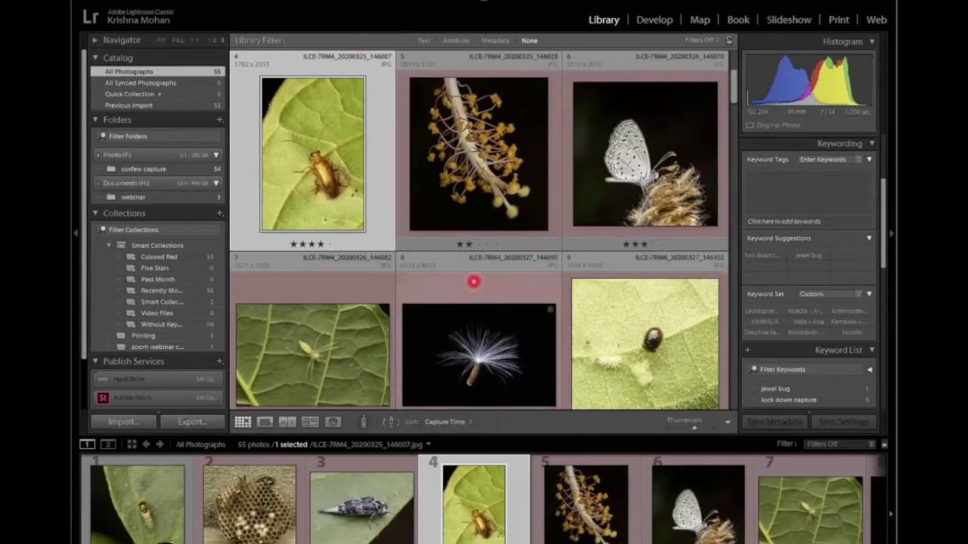
key(6)
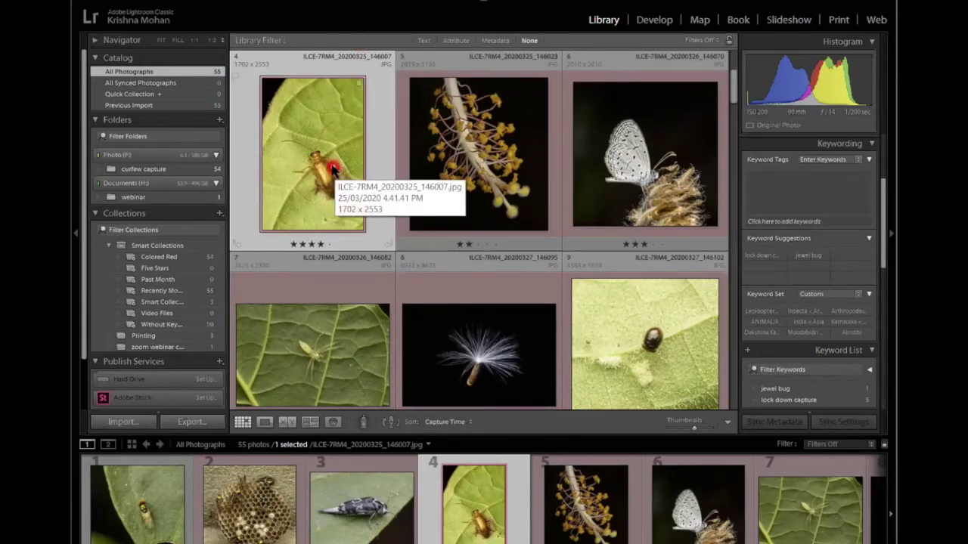
key(8)
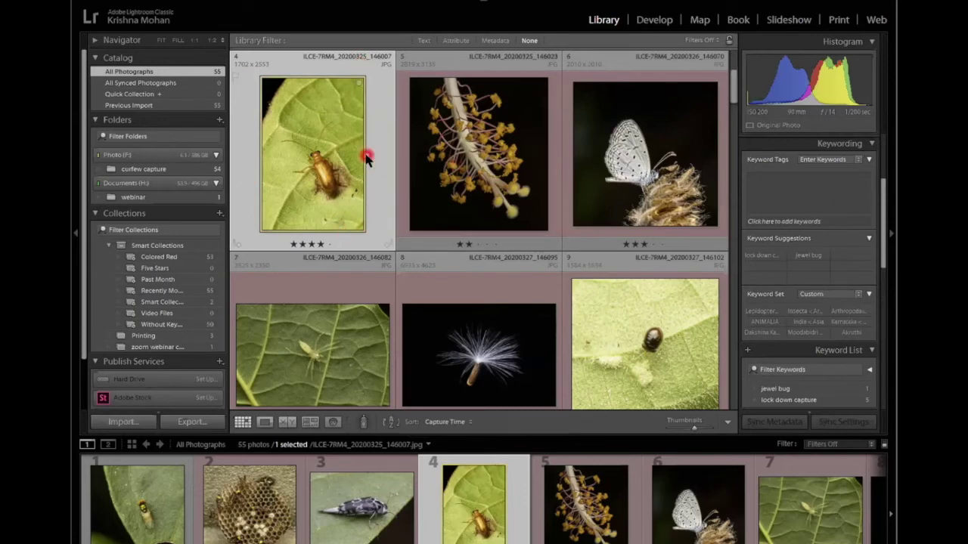
key(8)
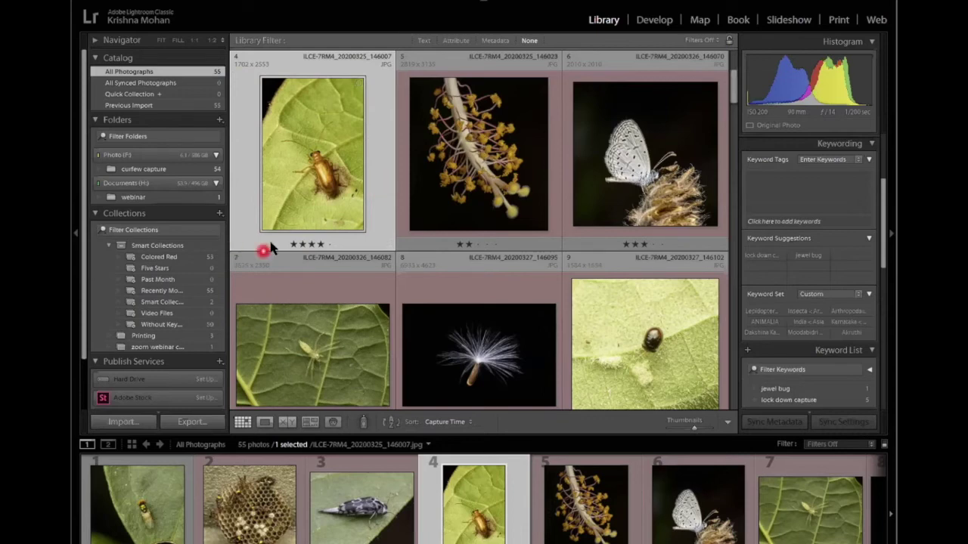
- Remove the red label from photos 5 through 55 in All Photographs, and reduce the selection to photo 32
click(438, 234)
scroll(438, 234, down, 12)
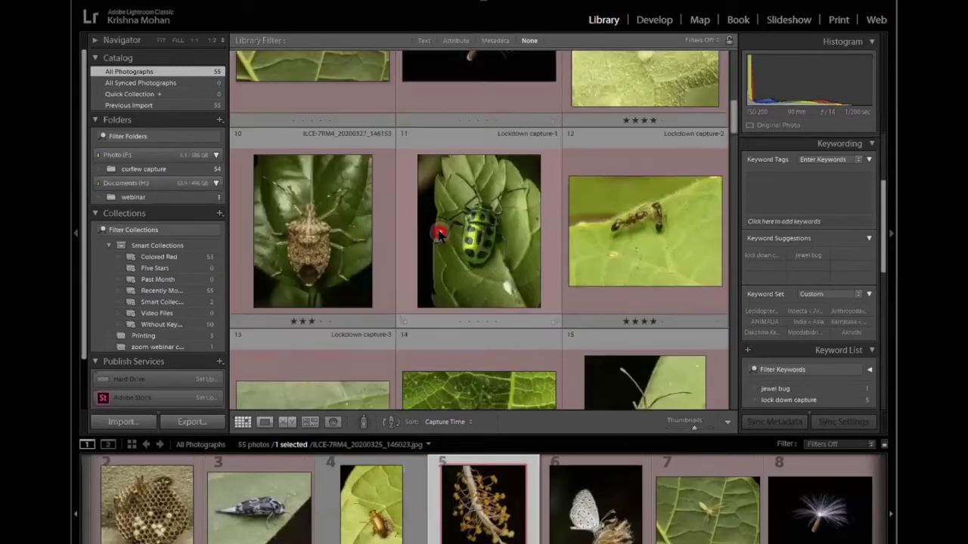
scroll(439, 234, down, 5)
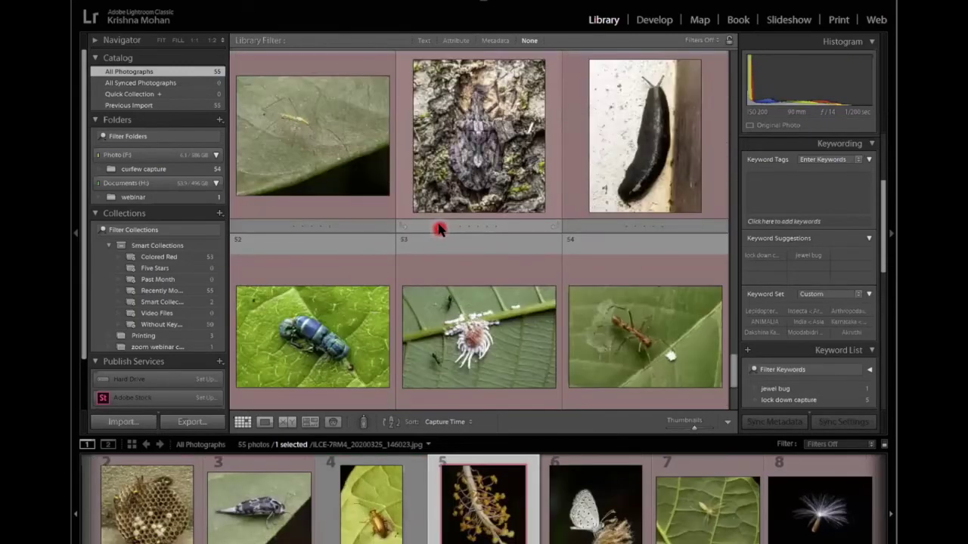
shift+click(361, 319)
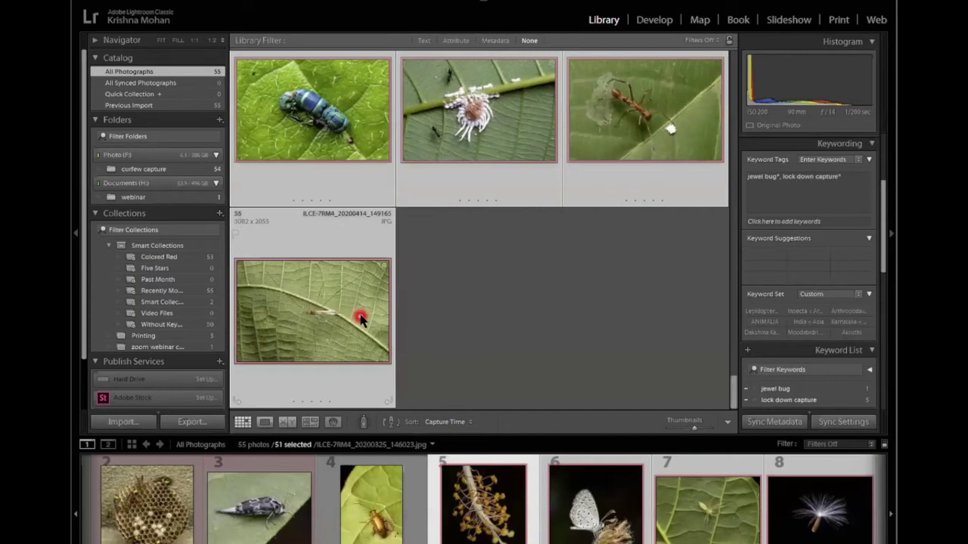
key(6)
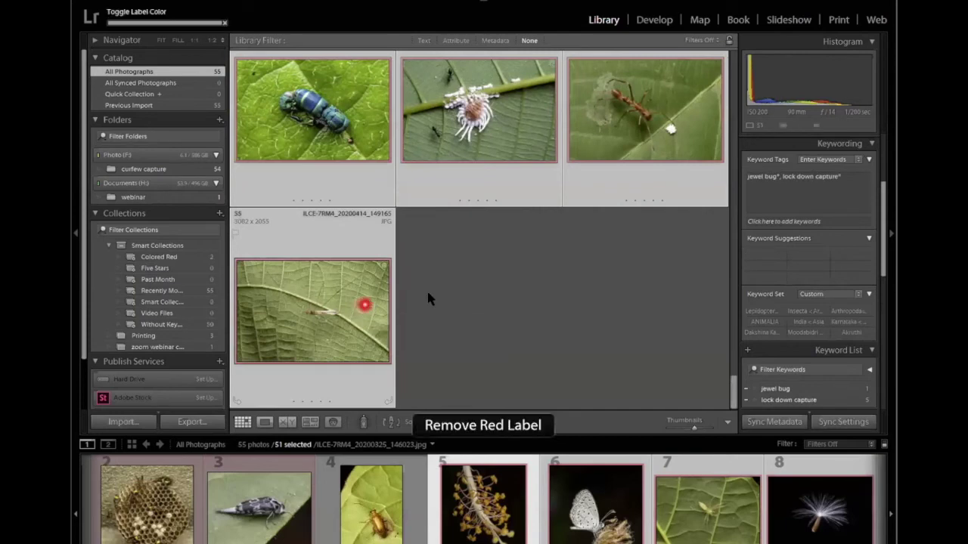
click(427, 304)
scroll(425, 309, up, 7)
click(522, 197)
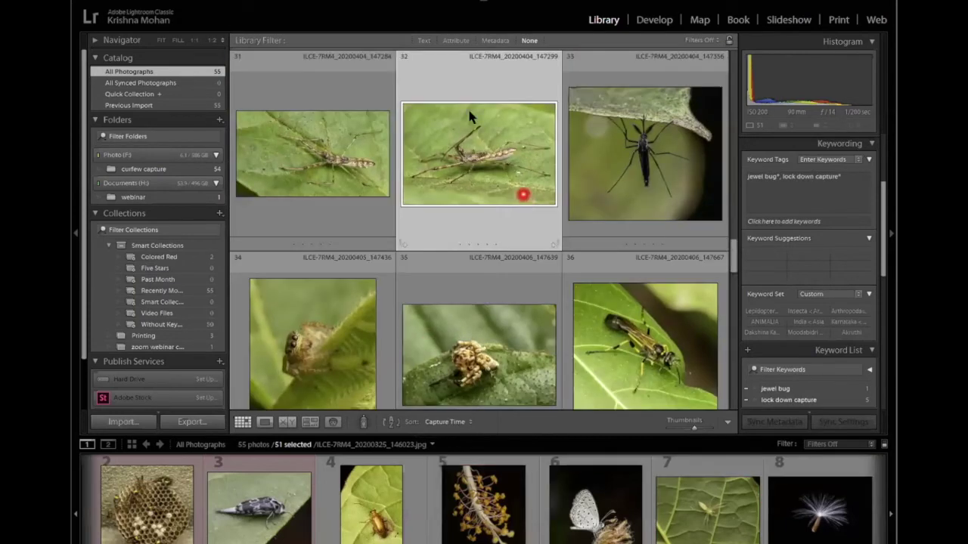
scroll(397, 219, up, 3)
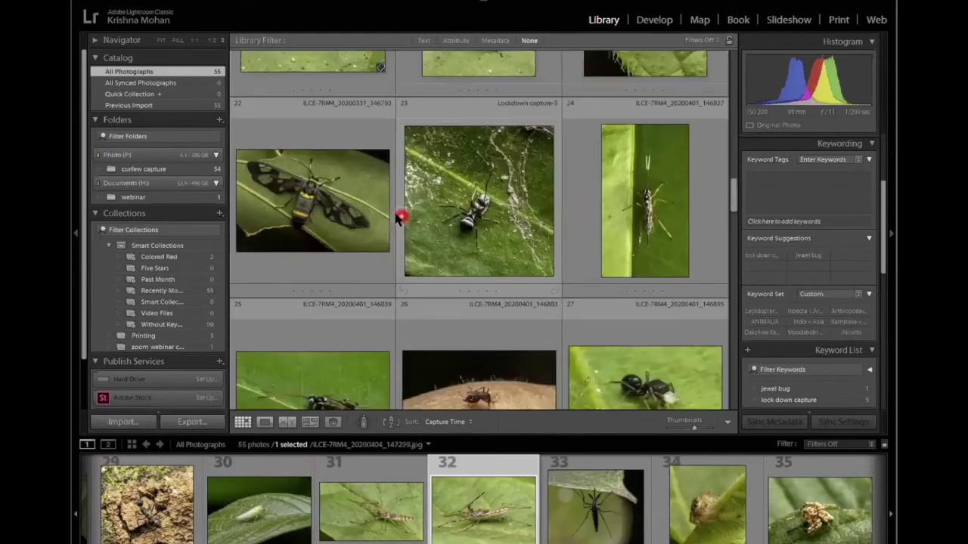
scroll(385, 214, up, 7)
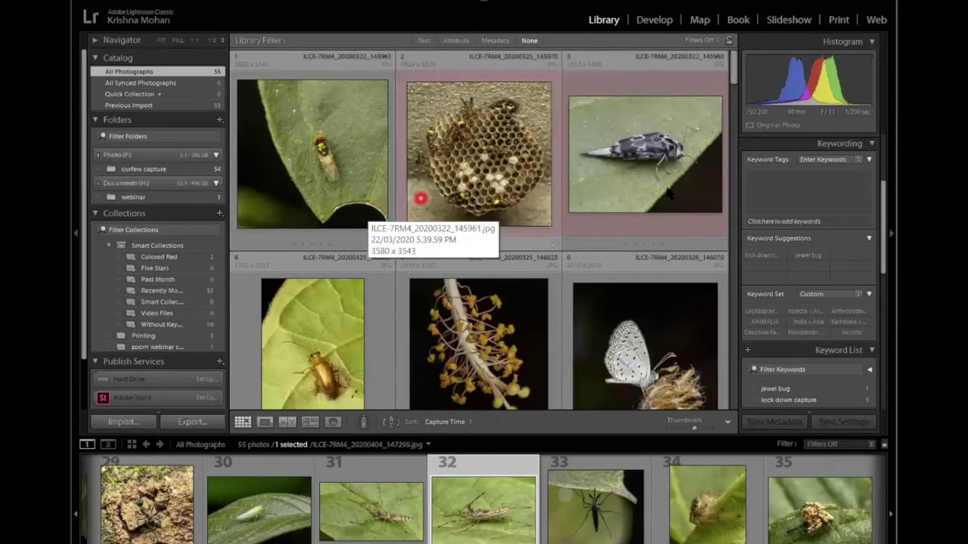
- Select photos 1, 3, 5 and 6 together in All Photographs
click(322, 337)
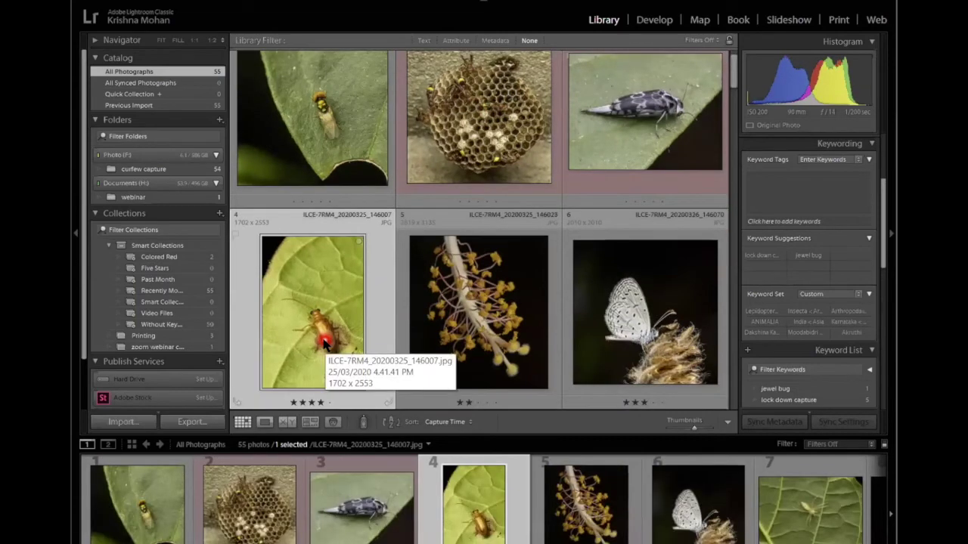
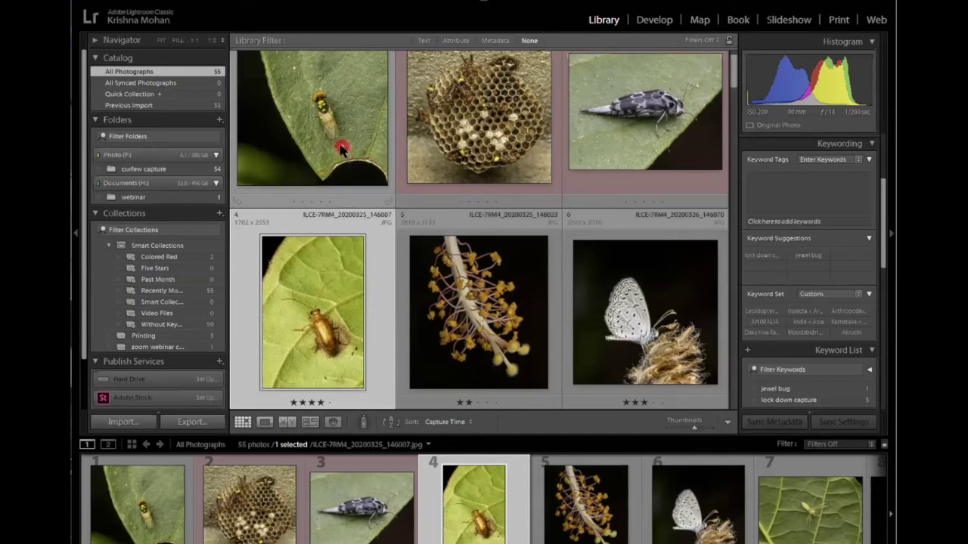
click(341, 148)
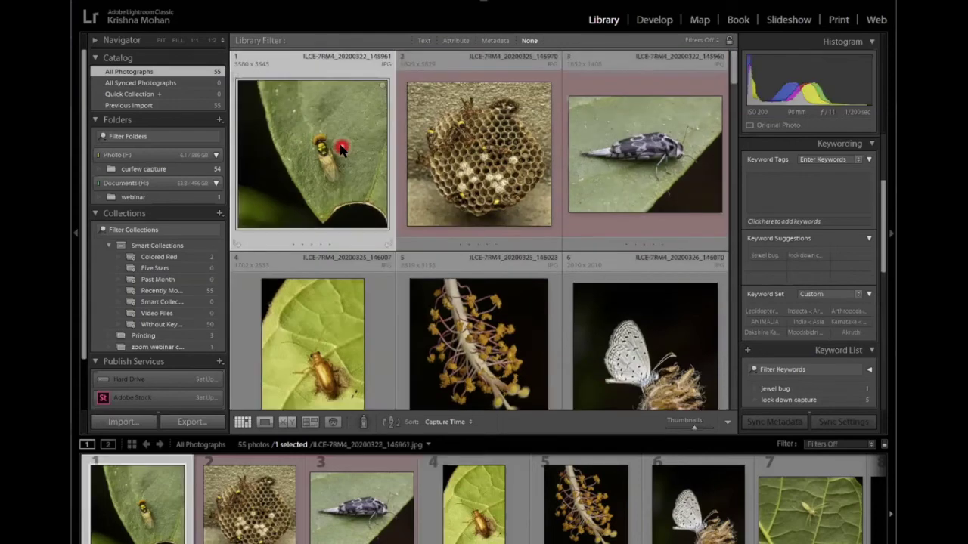
ctrl+click(478, 303)
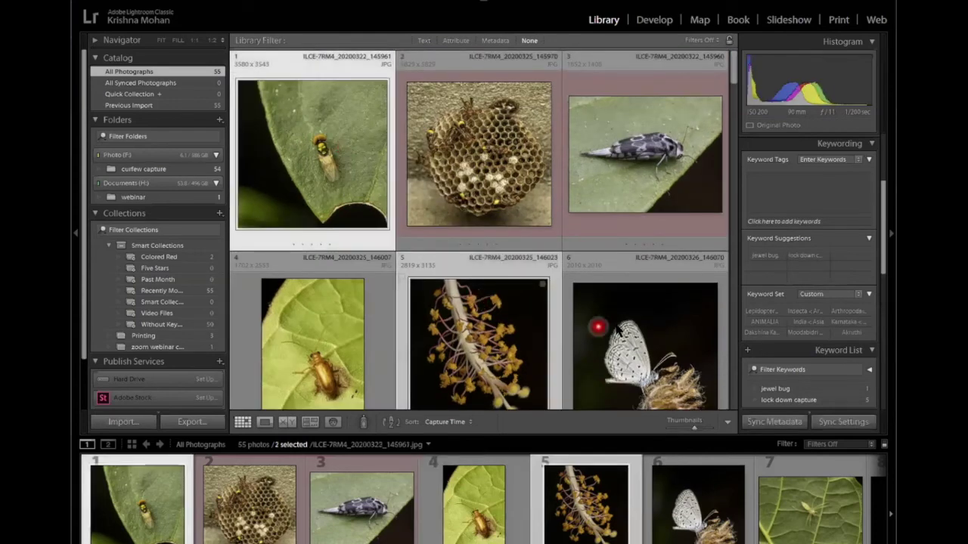
shift+click(654, 173)
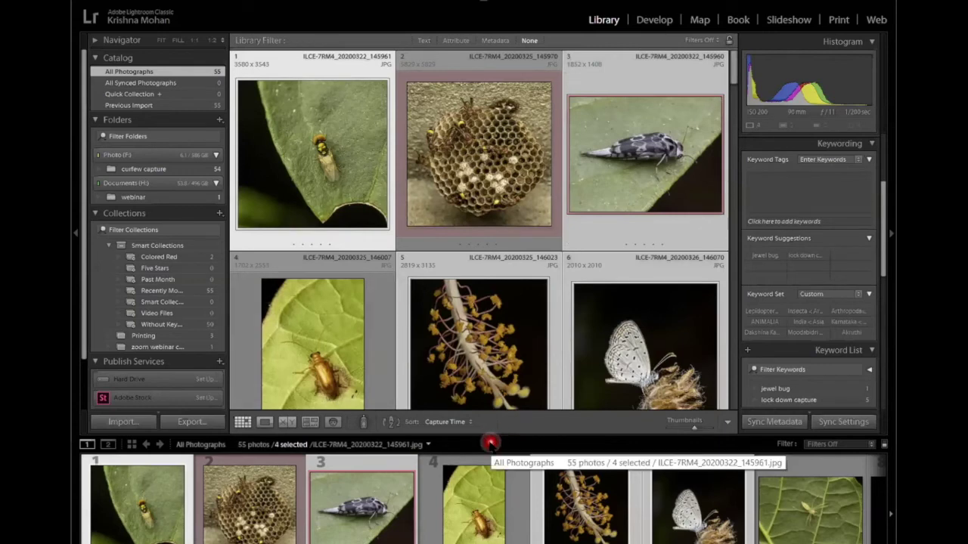
- Bring up the choice between deleting the four selected photos from disk and removing them from Lightroom, and cancel it
key(Delete)
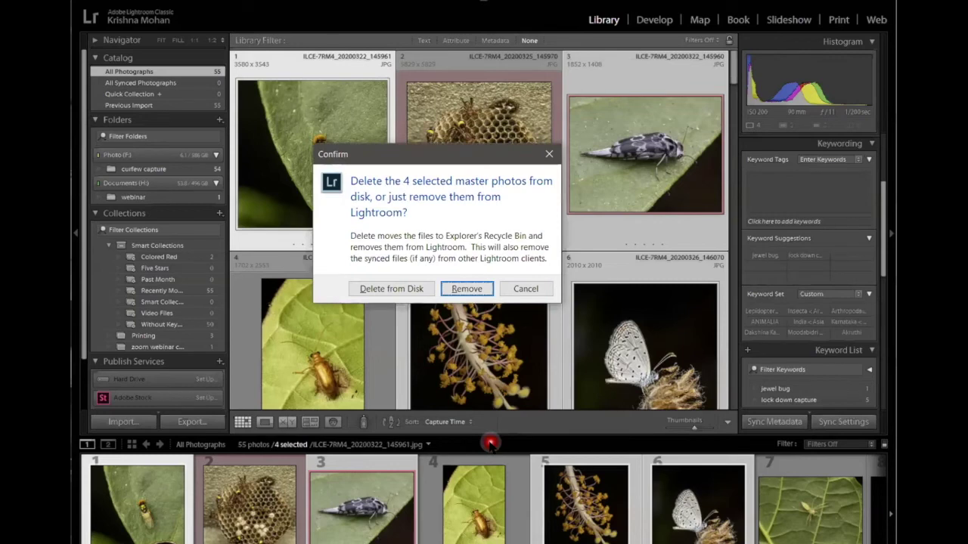
click(466, 291)
click(365, 291)
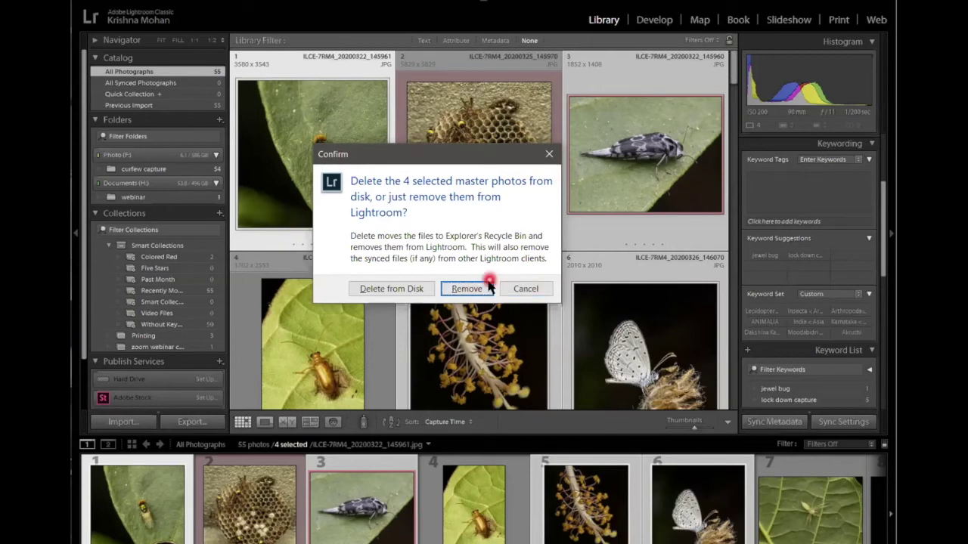
click(514, 291)
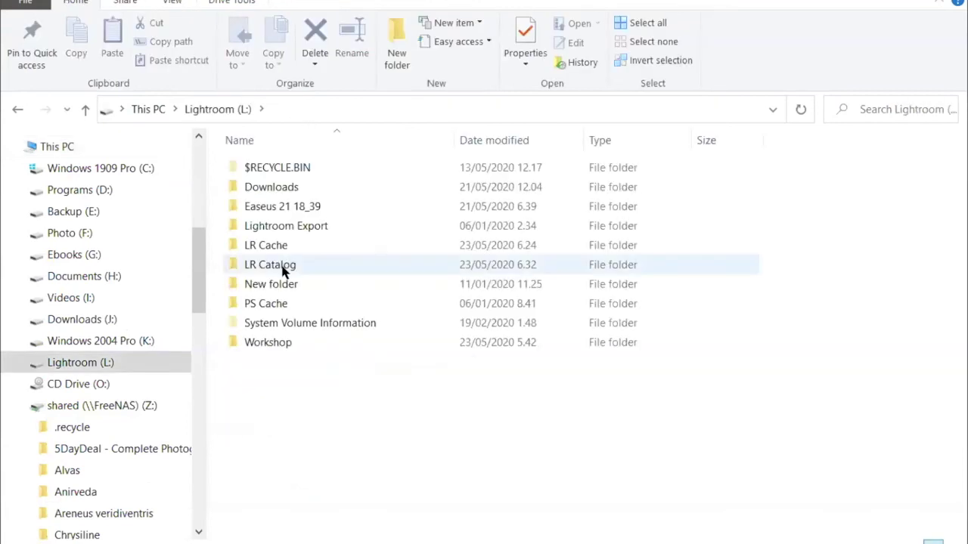
- In File Explorer, open the LR Catalog folder on the Lightroom drive and check the file size of LR Catalog.lrcat
double_click(272, 266)
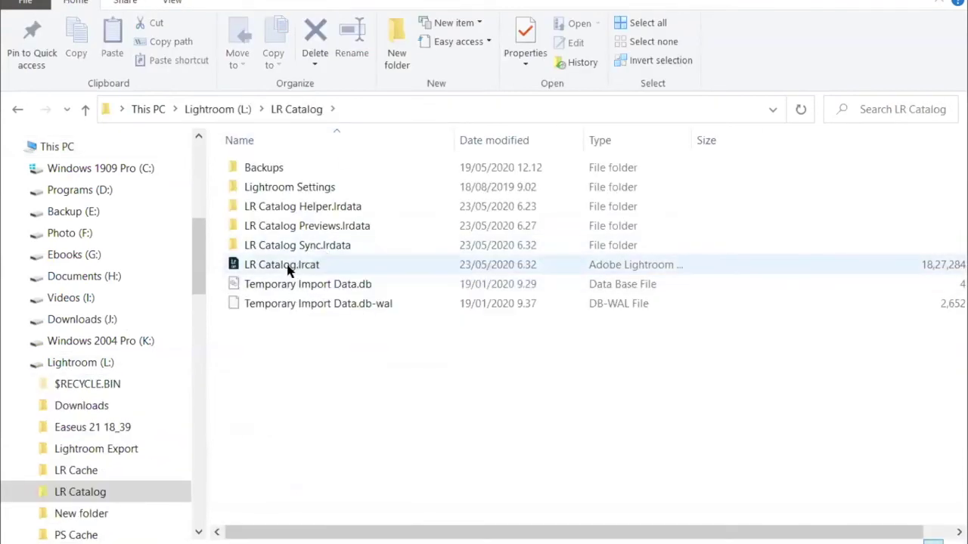
click(501, 270)
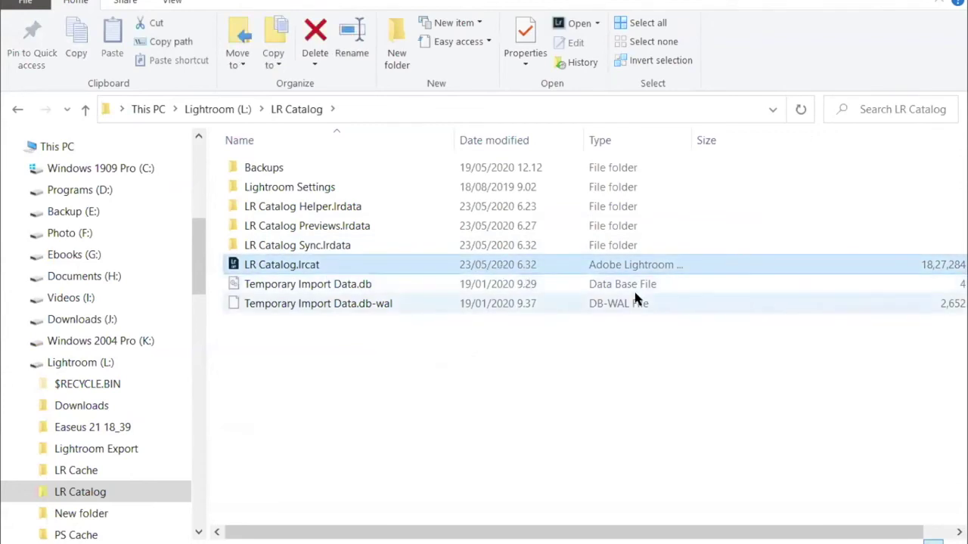
drag(702, 528, 817, 536)
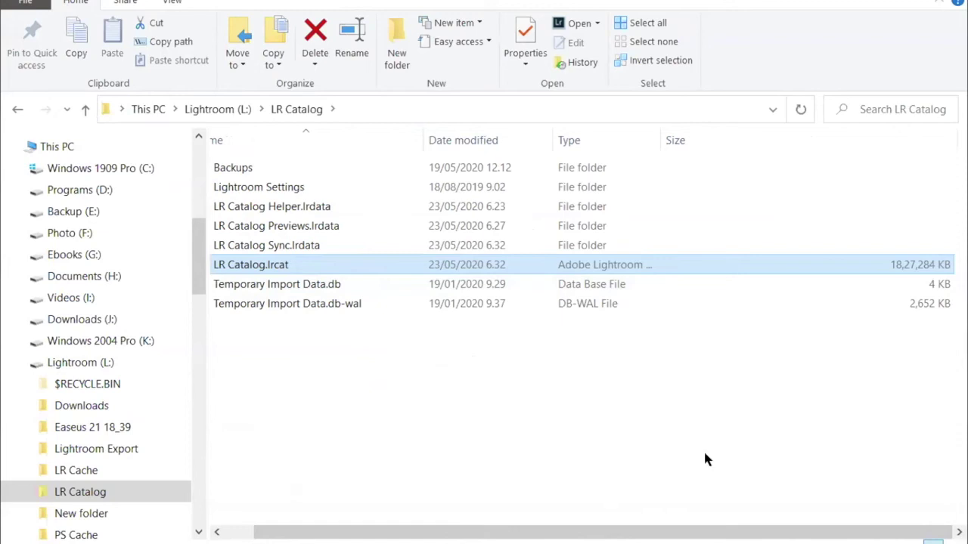
double_click(224, 169)
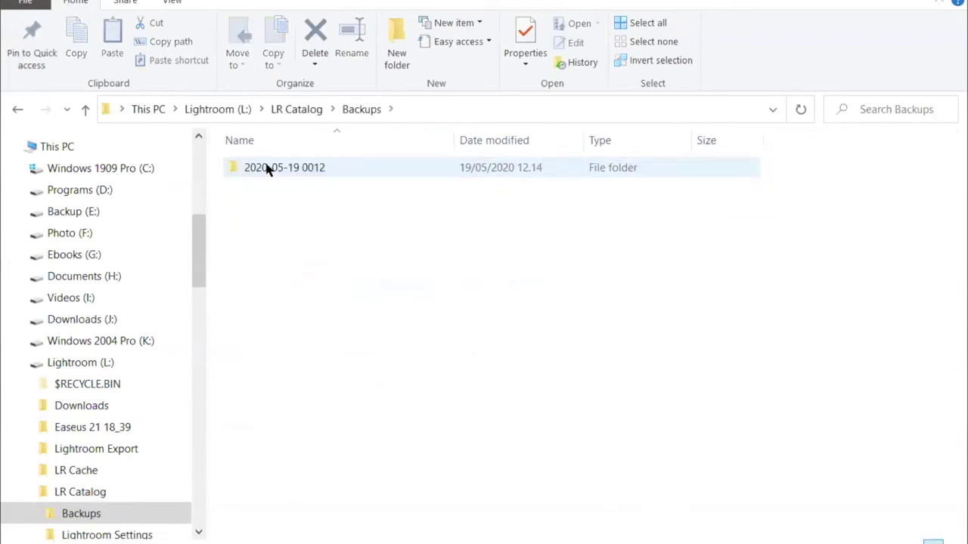
double_click(266, 168)
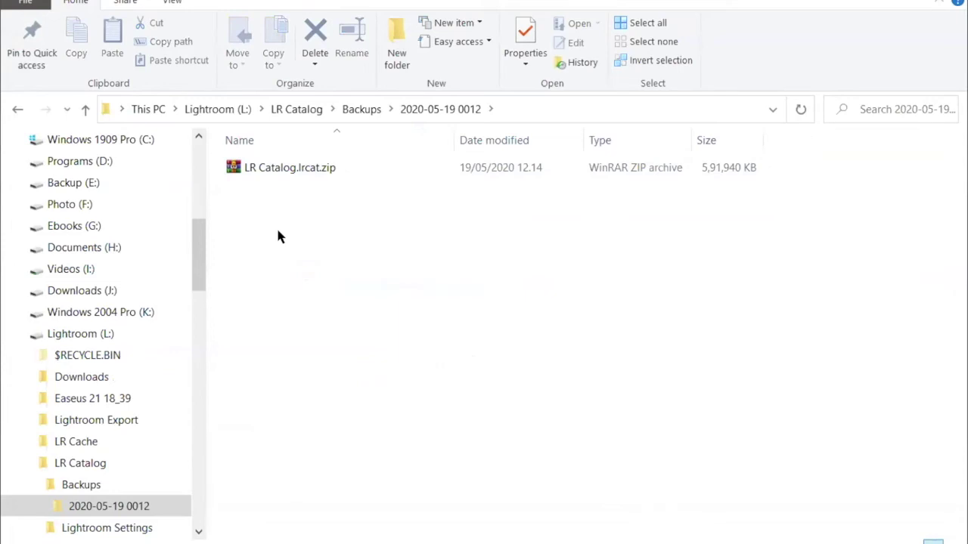
click(291, 169)
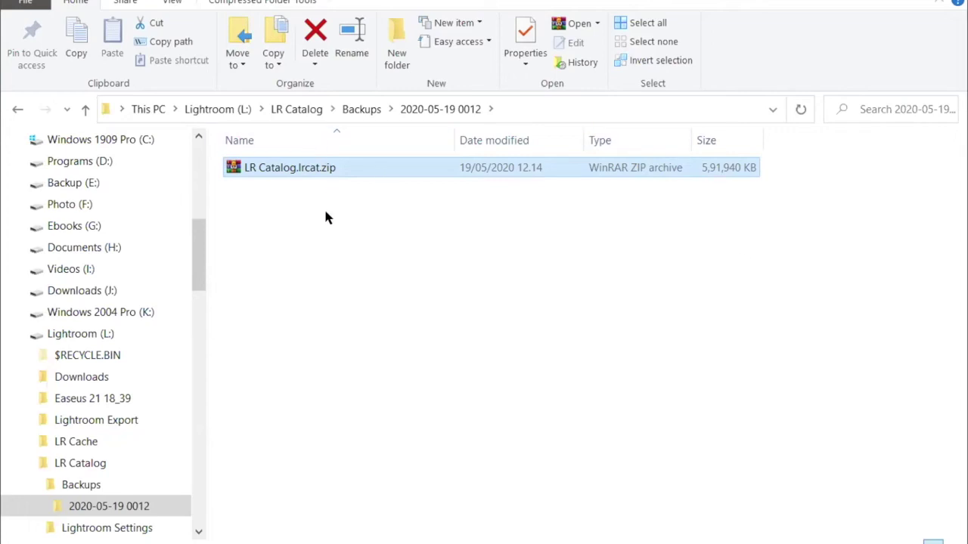
key(BackSpace)
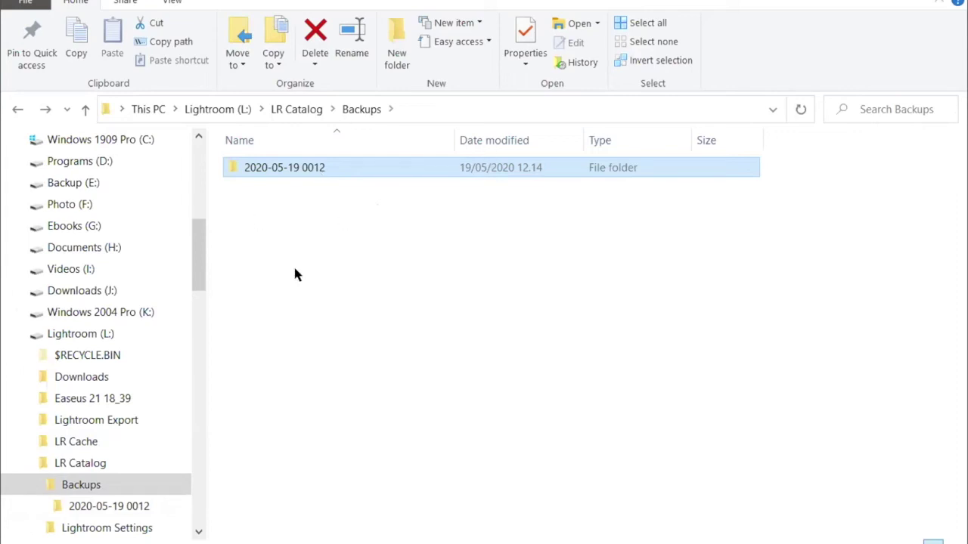
key(alt+Up)
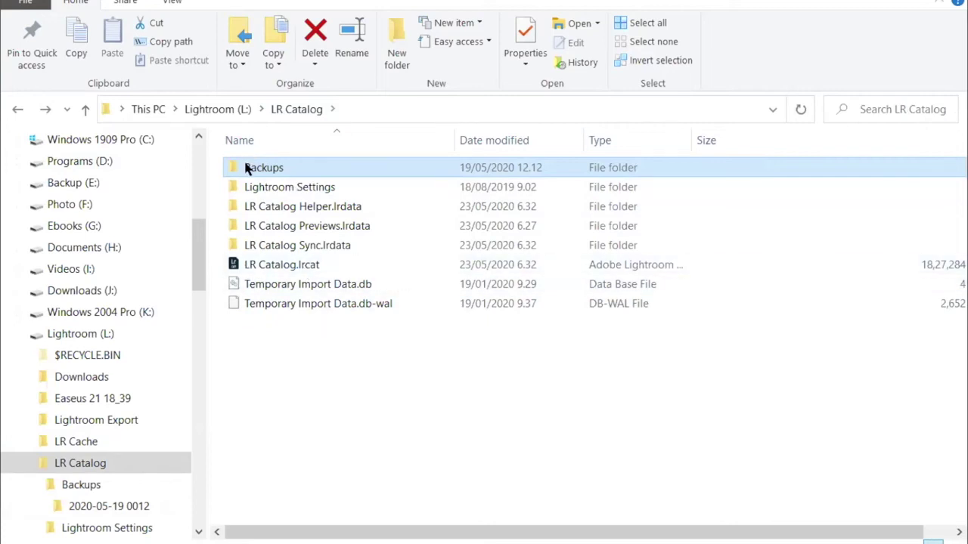
mouse_move(317, 165)
mouse_move(270, 176)
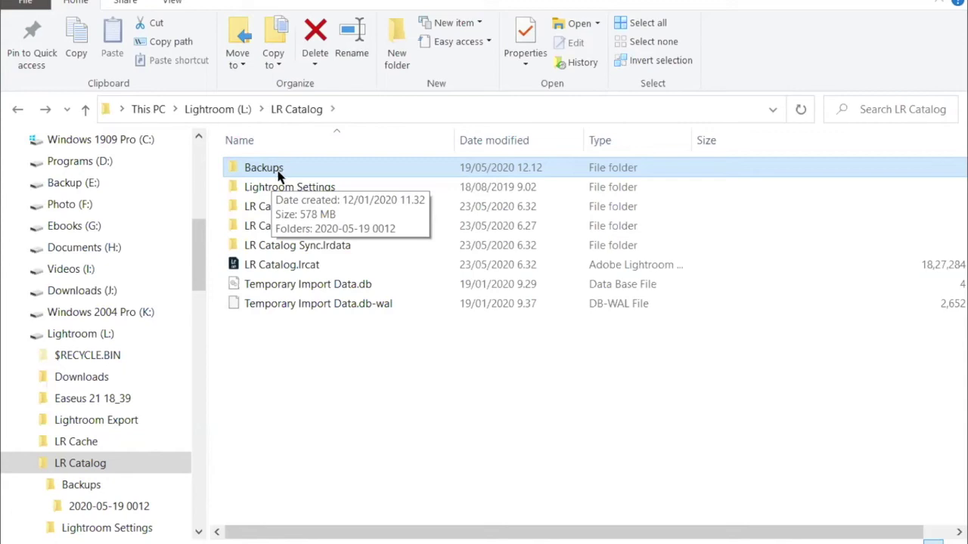
mouse_move(255, 303)
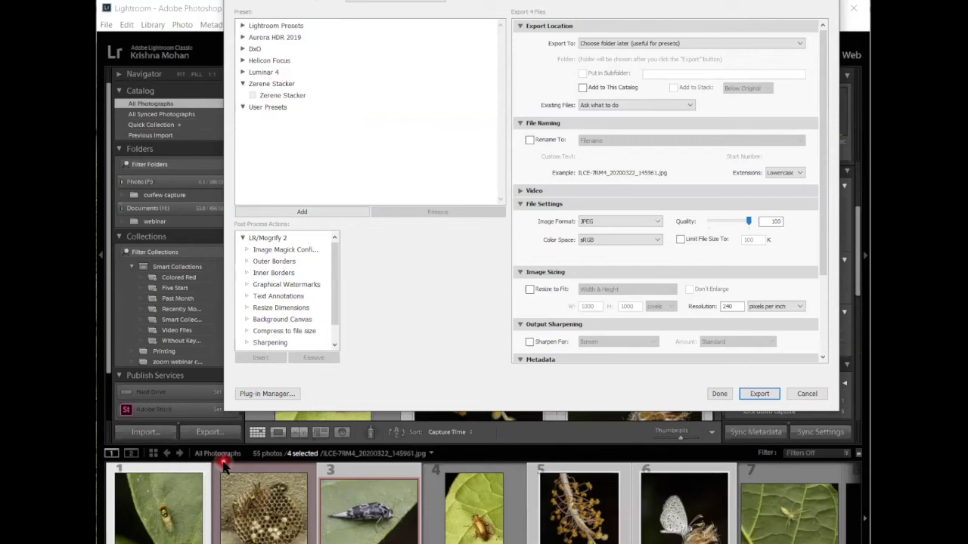
- In Lightroom's export settings for the four selected photos, create a user preset named Print
click(288, 394)
mouse_move(383, 258)
mouse_down()
mouse_move(445, 233)
mouse_move(439, 288)
mouse_up()
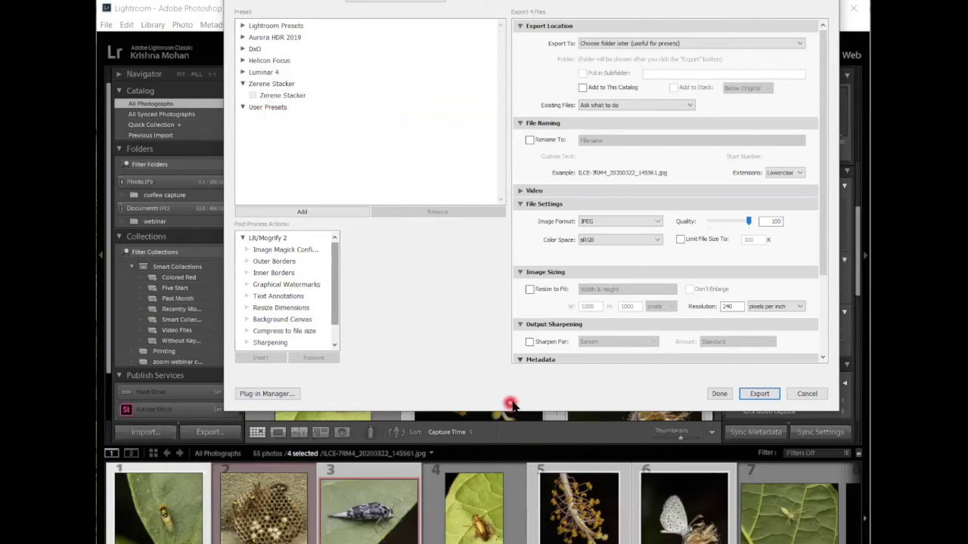
click(805, 396)
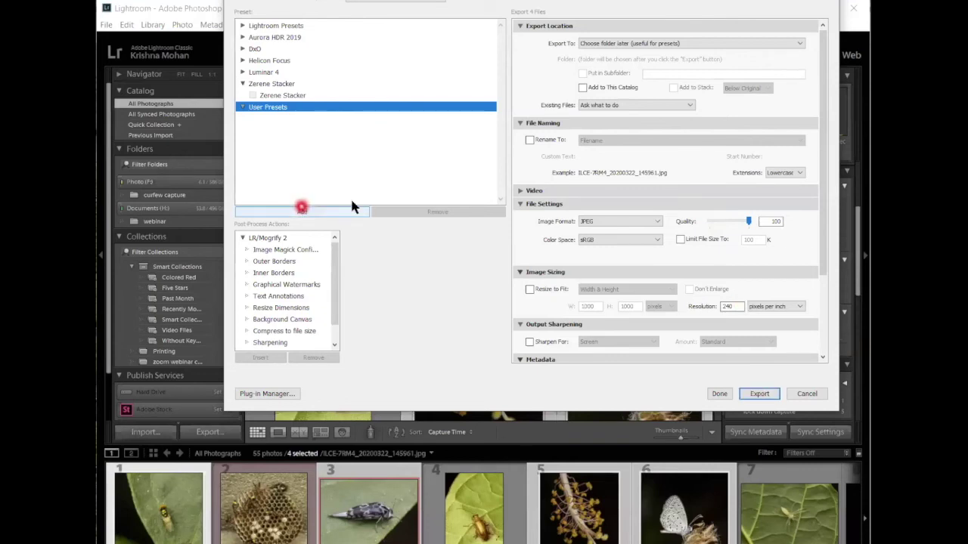
click(302, 211)
text(Prin)
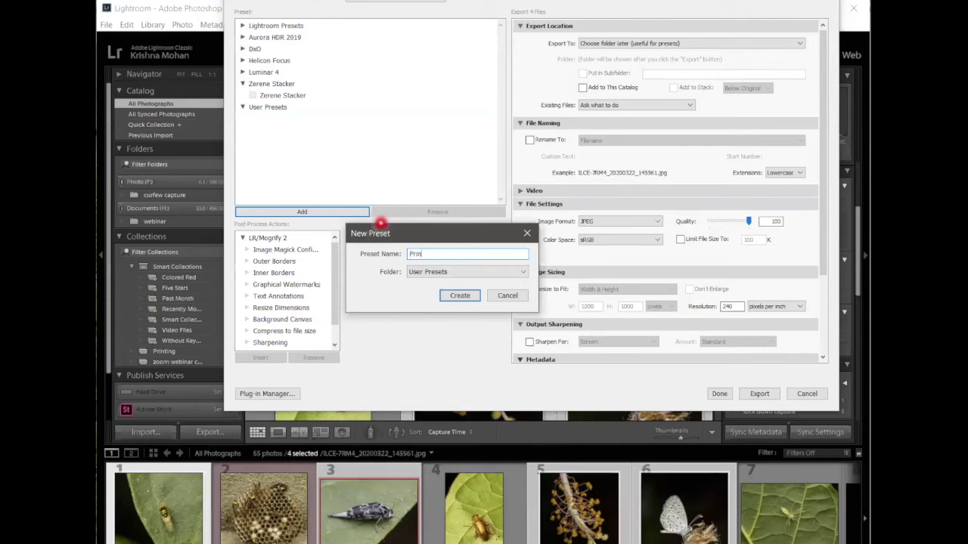
text(t)
key(Return)
- Set the JPEG export quality to 80
drag(748, 221, 735, 221)
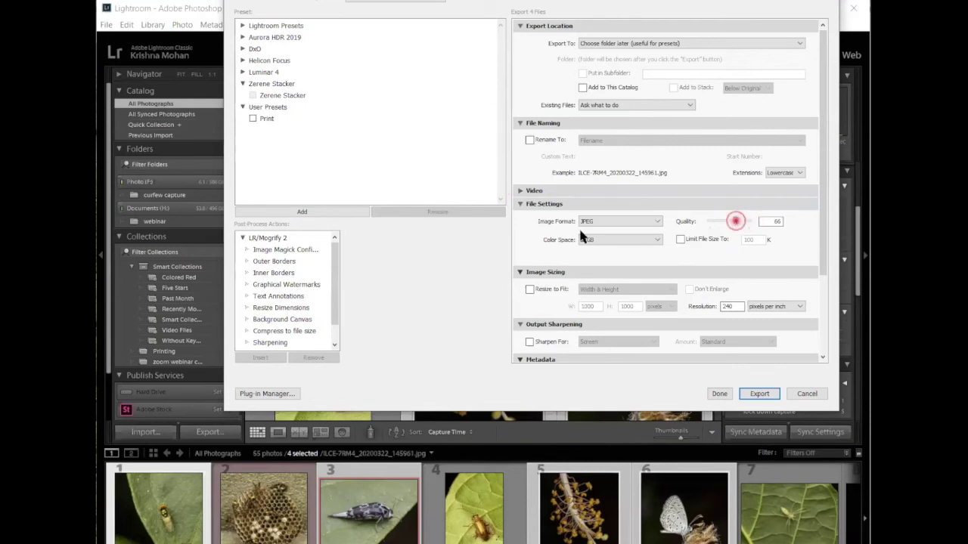
click(647, 240)
click(694, 307)
click(739, 223)
drag(739, 222, 760, 221)
click(814, 224)
text(80)
- Enable resizing of the exported images to fit by Long Edge
click(540, 296)
click(623, 297)
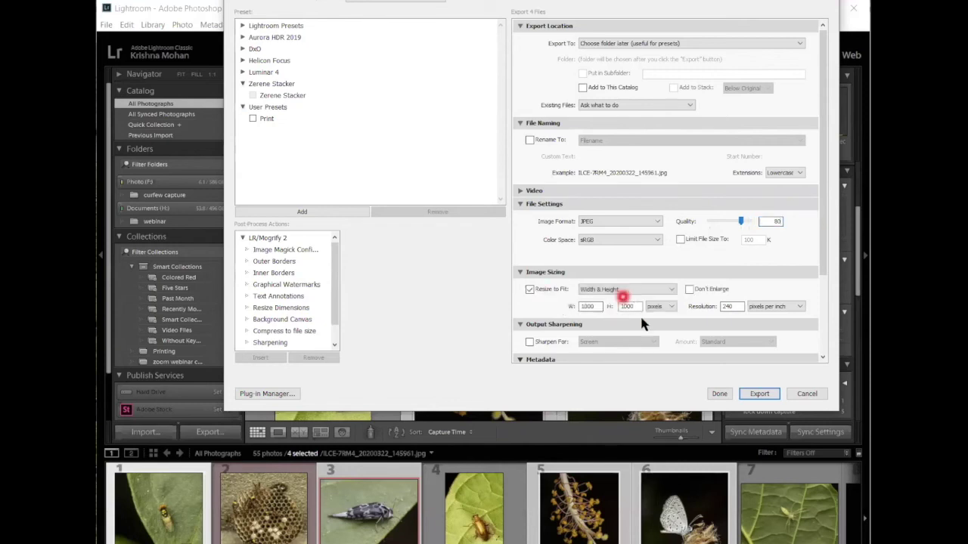
click(621, 325)
click(657, 316)
- Save the current export settings as a user preset named Social media
click(337, 211)
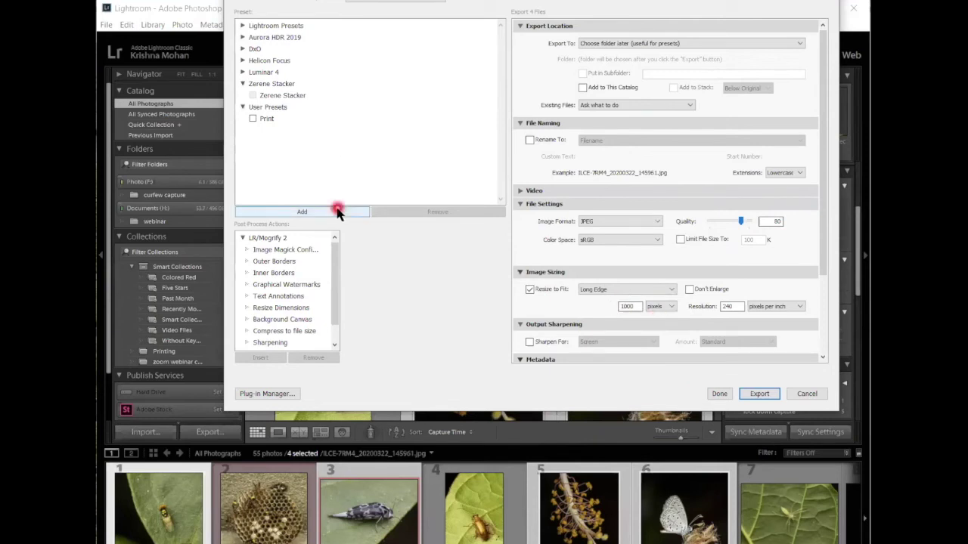
click(438, 257)
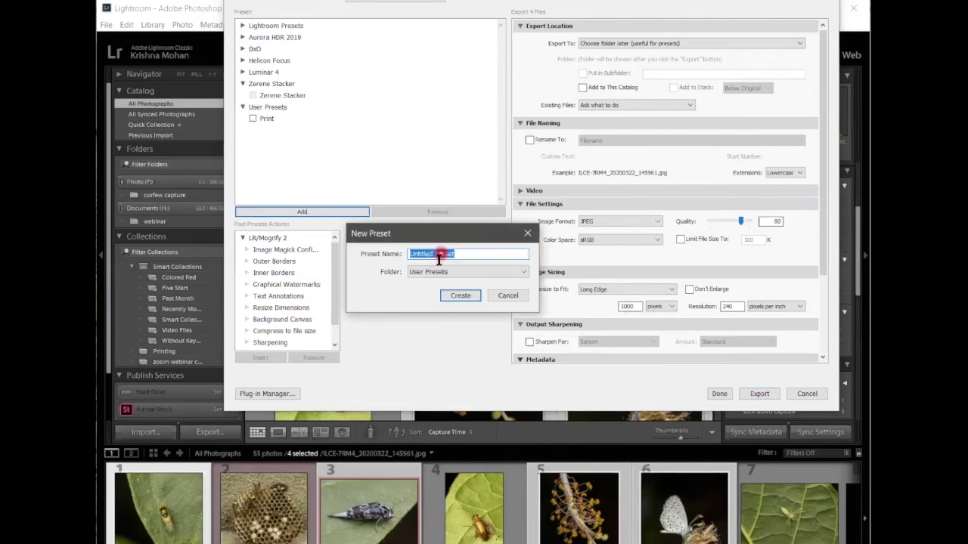
text(5)
text(ocial)
text( m)
text(edia)
click(467, 296)
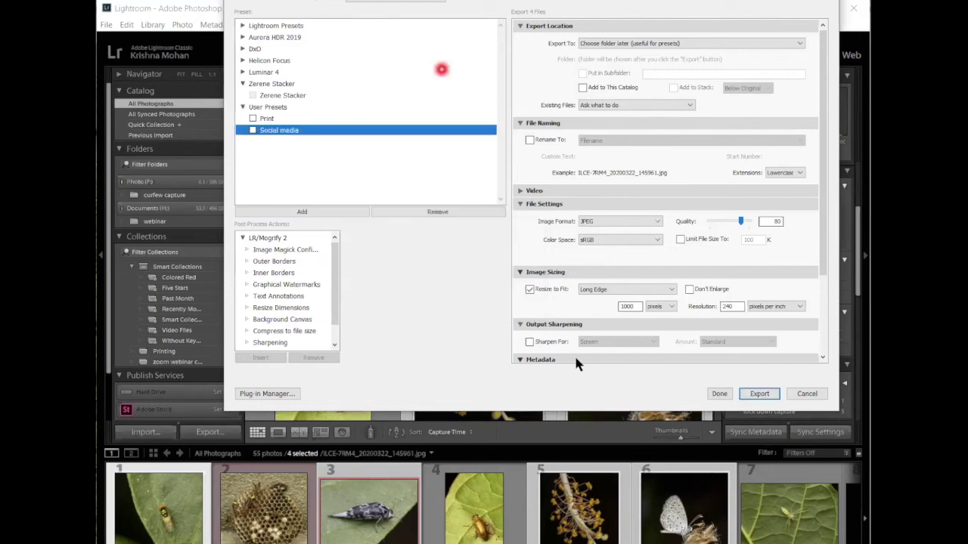
- Enable both the Print and Social media user presets for a combined export
click(412, 150)
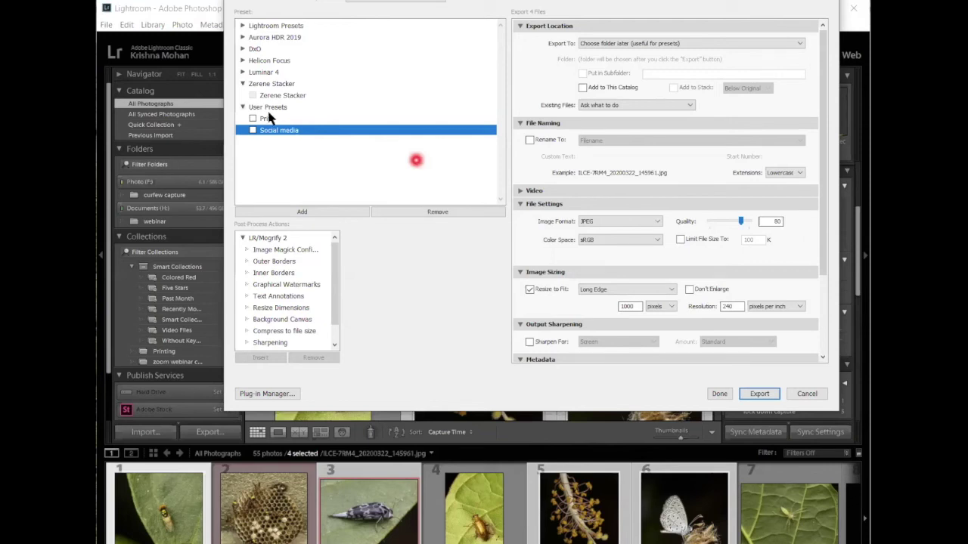
click(256, 135)
click(310, 131)
click(278, 131)
click(257, 118)
click(254, 118)
click(253, 130)
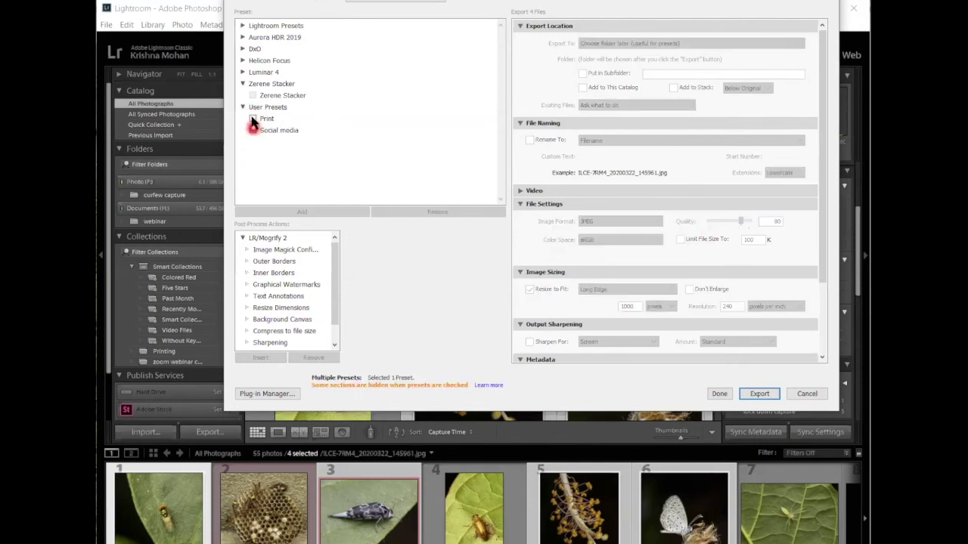
click(347, 104)
- Start exporting the four photos with both presets and open the folder choice for the Print preset
click(710, 394)
click(745, 397)
click(370, 142)
click(720, 391)
click(746, 392)
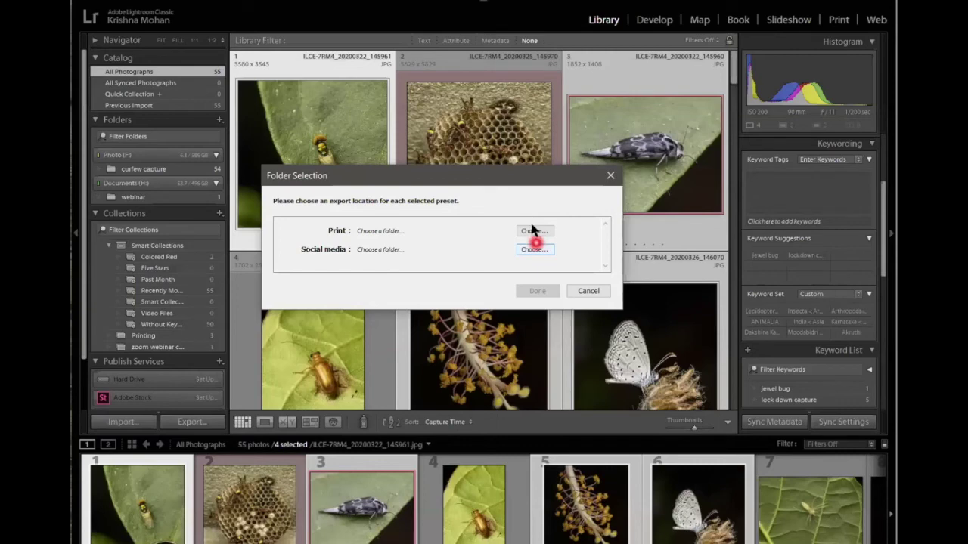
click(532, 229)
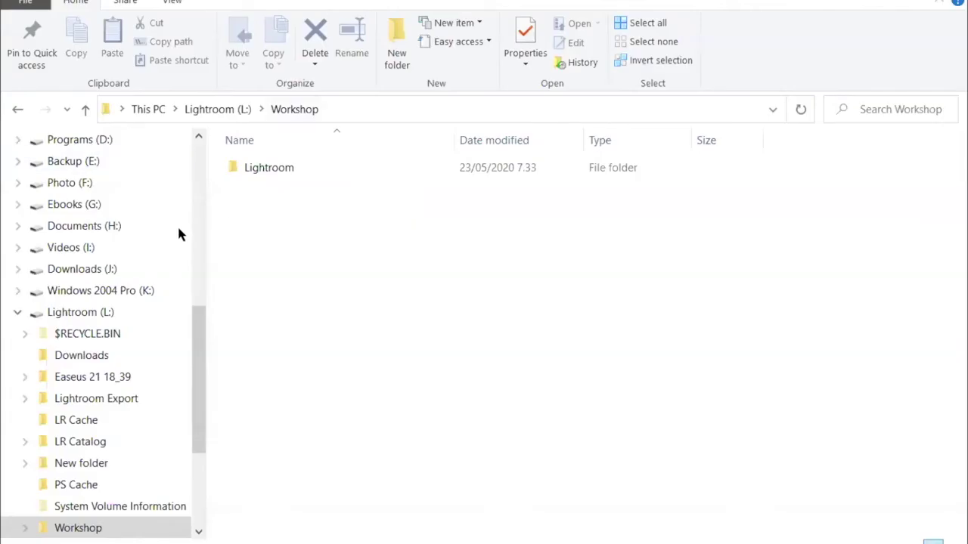
- In File Explorer, open the webinar folder on the Desktop to examine the exported files
scroll(179, 227, up, 5)
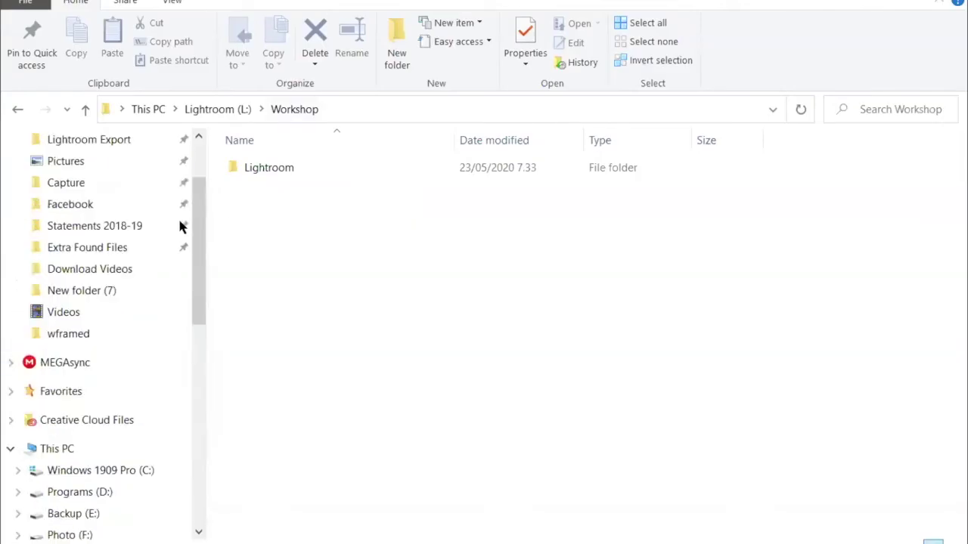
scroll(67, 174, up, 2)
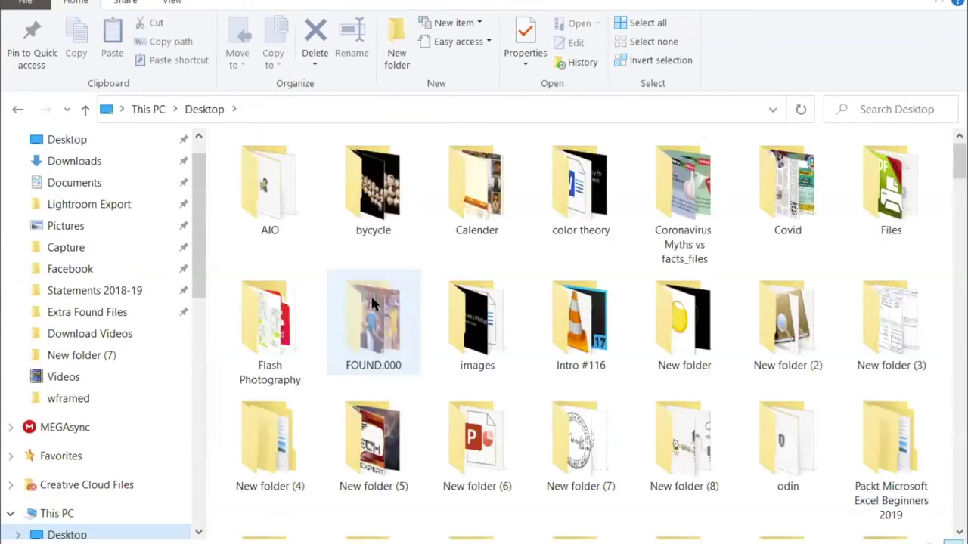
scroll(370, 294, down, 5)
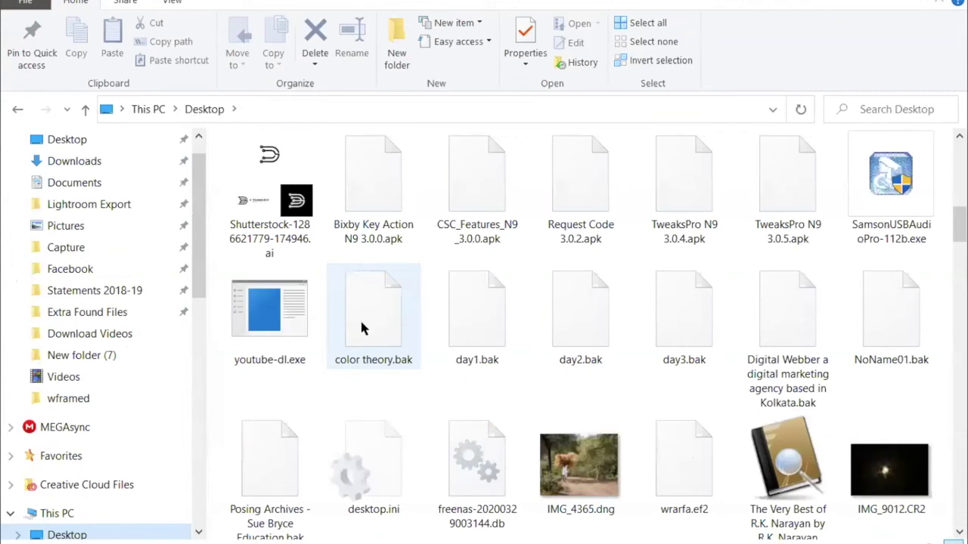
scroll(501, 356, up, 3)
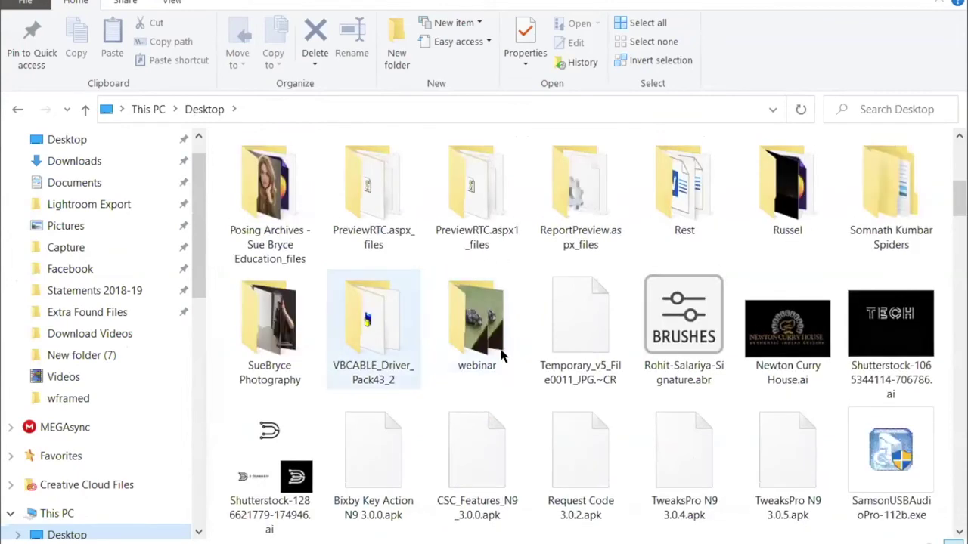
double_click(463, 338)
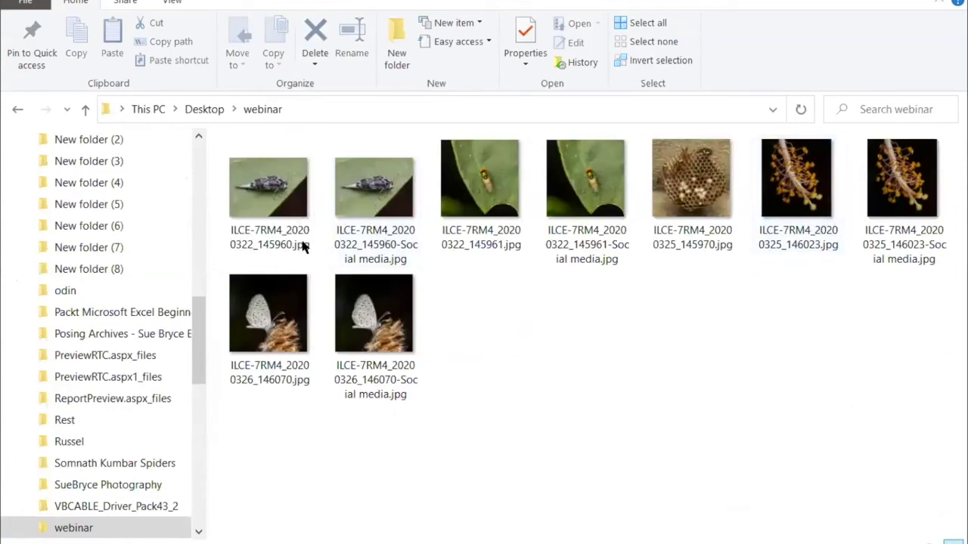
- Compare the dimensions and file sizes of the full-size and Social media exports of the flower beetle photo
mouse_move(266, 194)
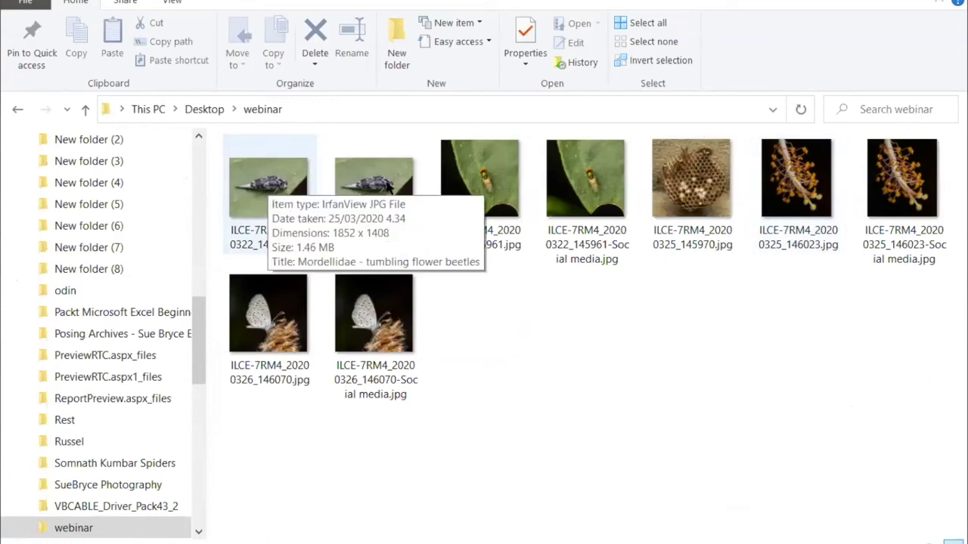
mouse_move(389, 187)
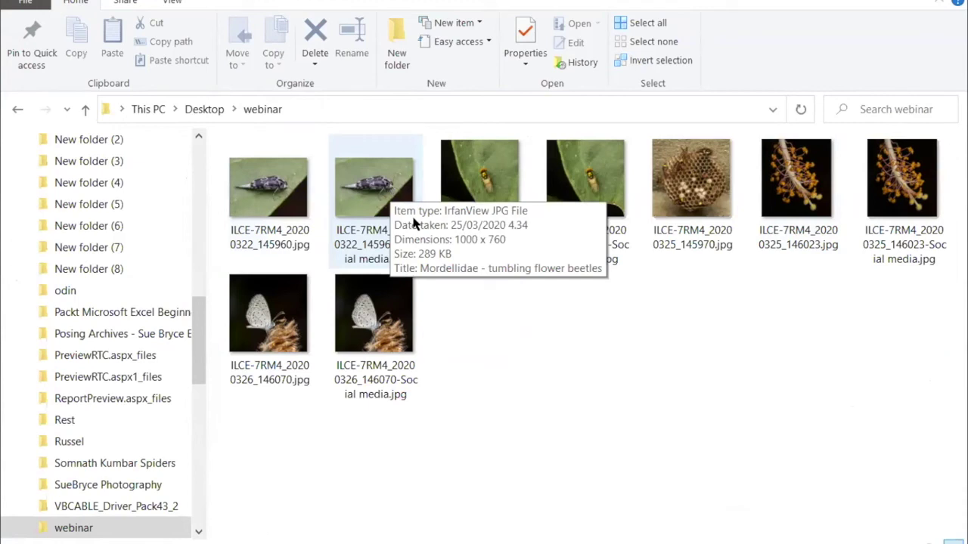
mouse_move(396, 223)
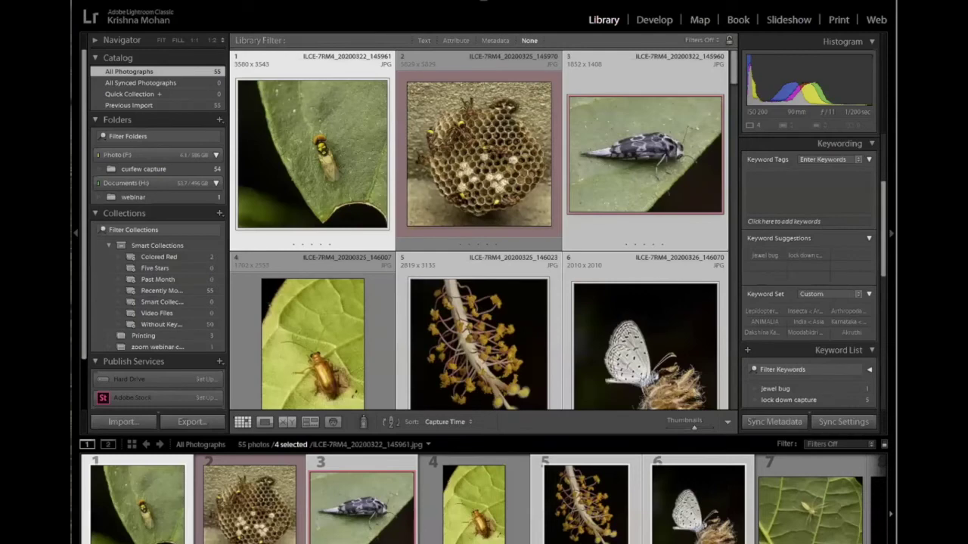
- Switch back to Lightroom Classic, check the release version in its About information, and close it
click(735, 340)
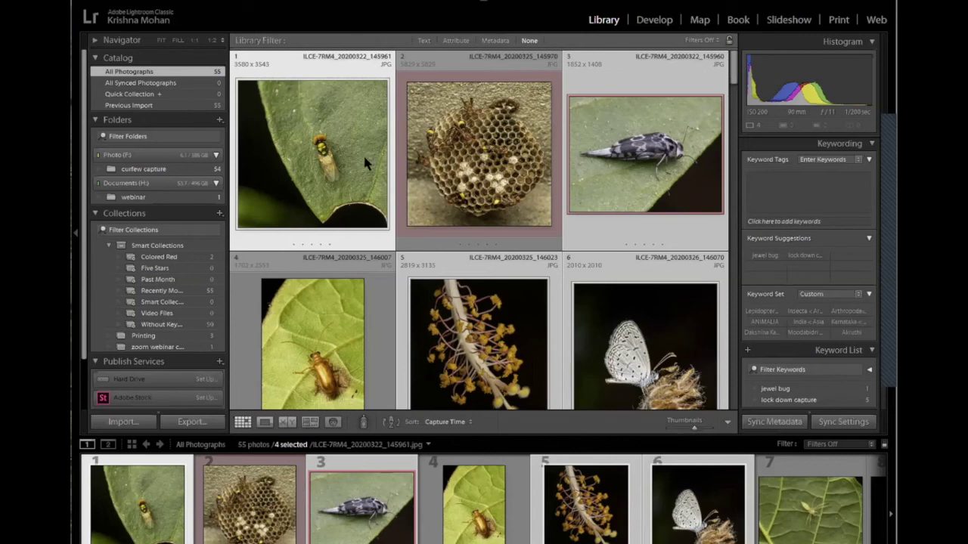
key(alt+h)
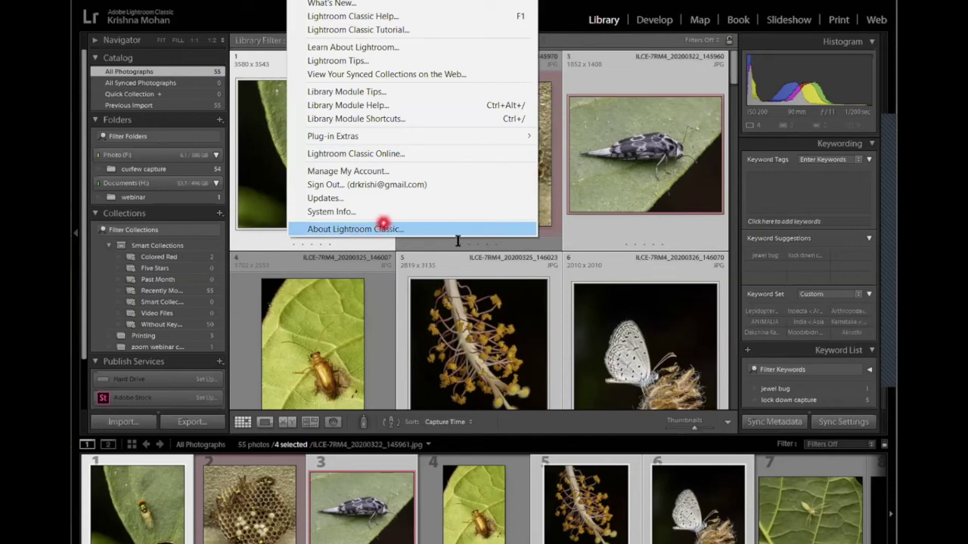
click(383, 227)
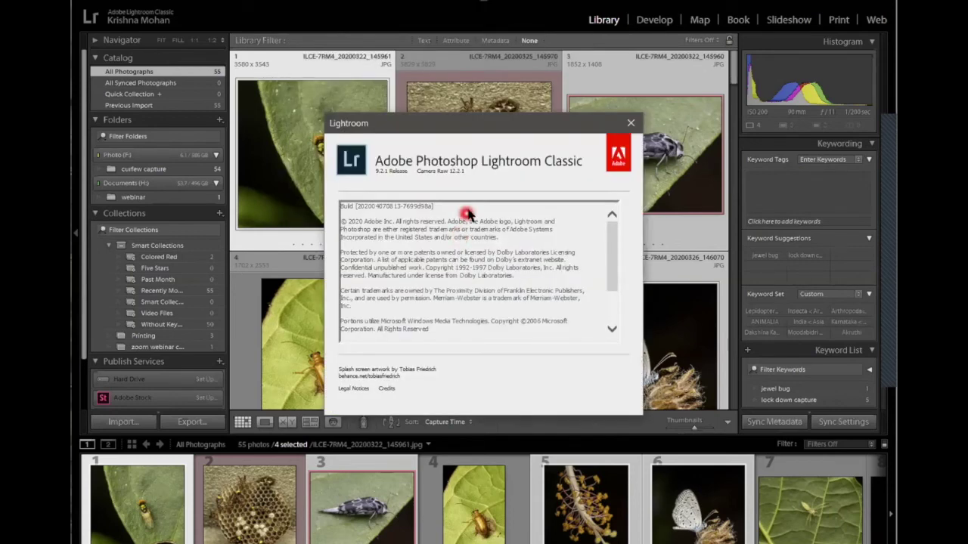
click(631, 127)
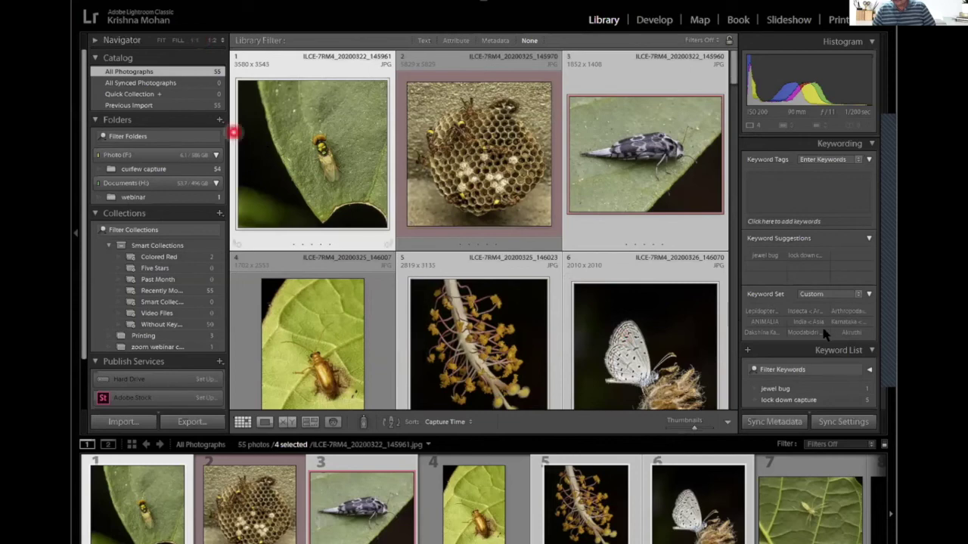
- Open the photo import window, view the naming dialog for a new import preset, and cancel without creating one
click(121, 422)
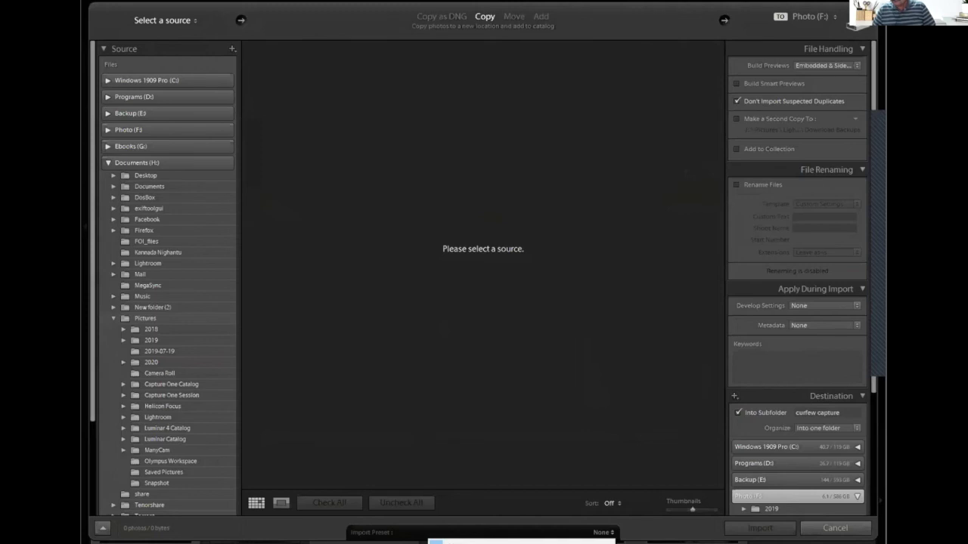
click(533, 375)
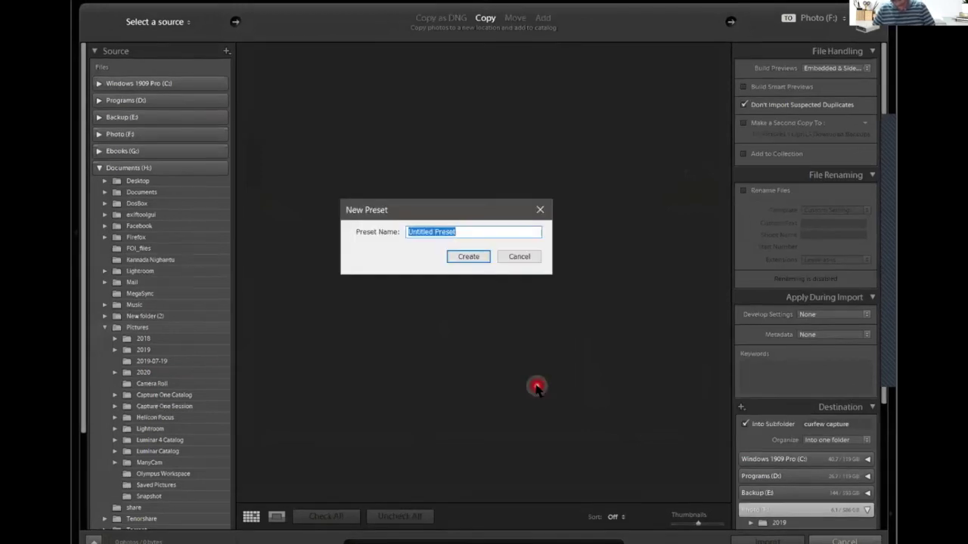
click(520, 258)
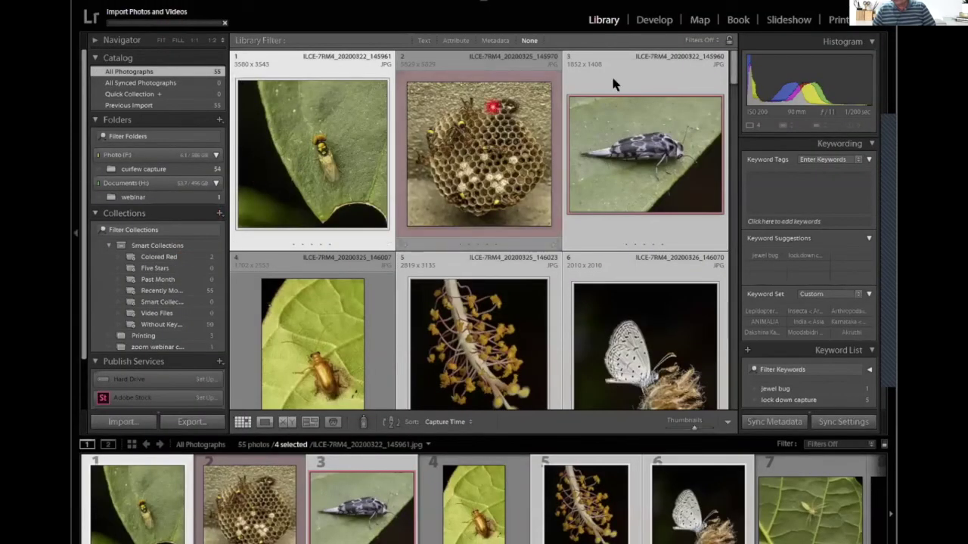
- Open the soldier fly photo in Develop and view the options for creating, importing and managing Develop presets
click(654, 20)
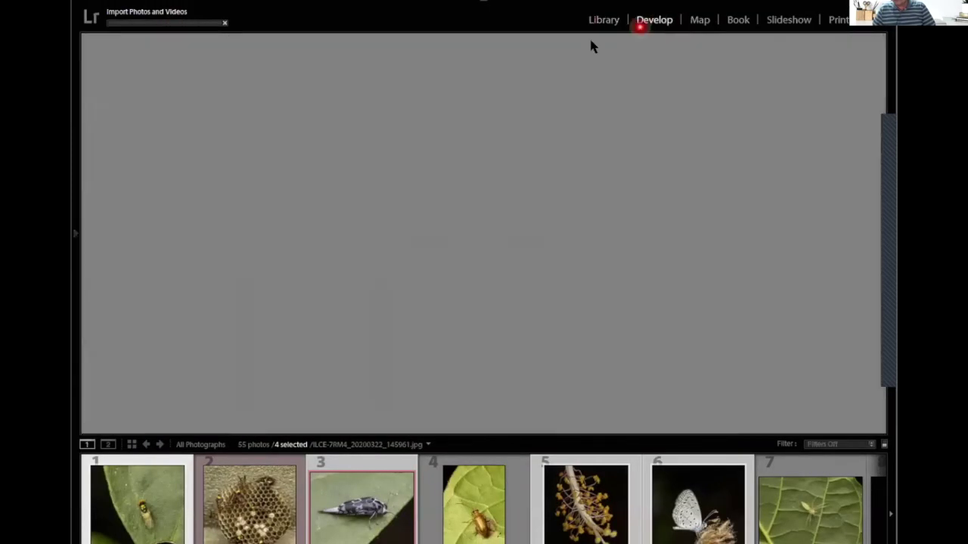
click(385, 142)
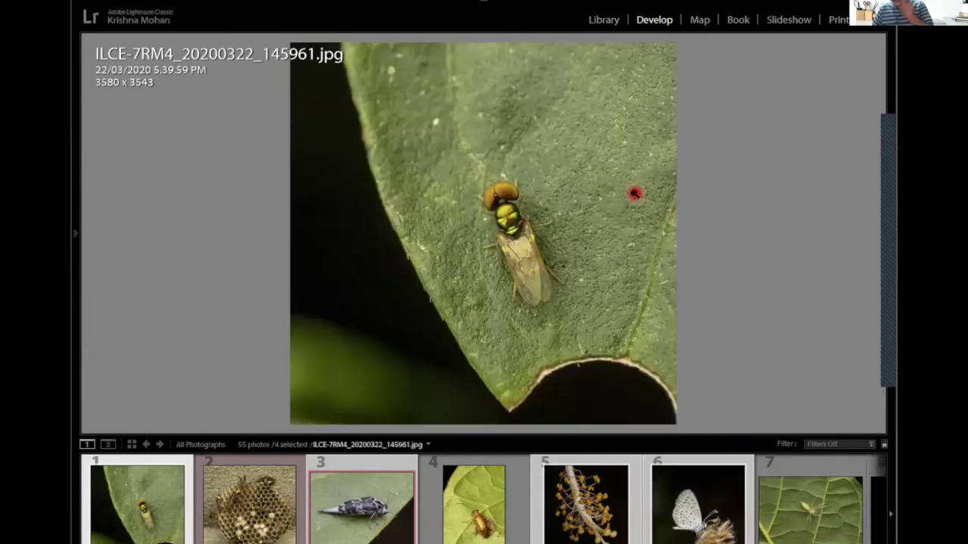
mouse_move(78, 224)
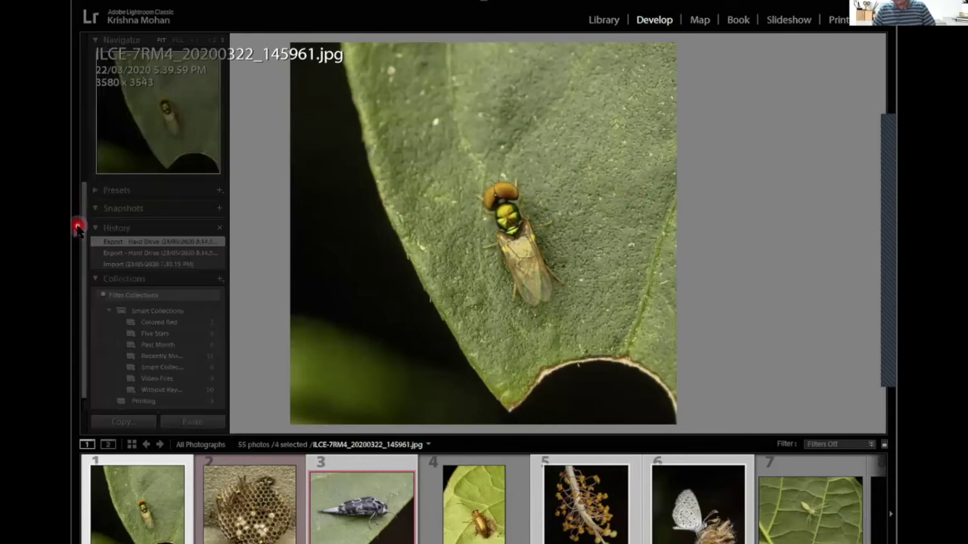
click(220, 189)
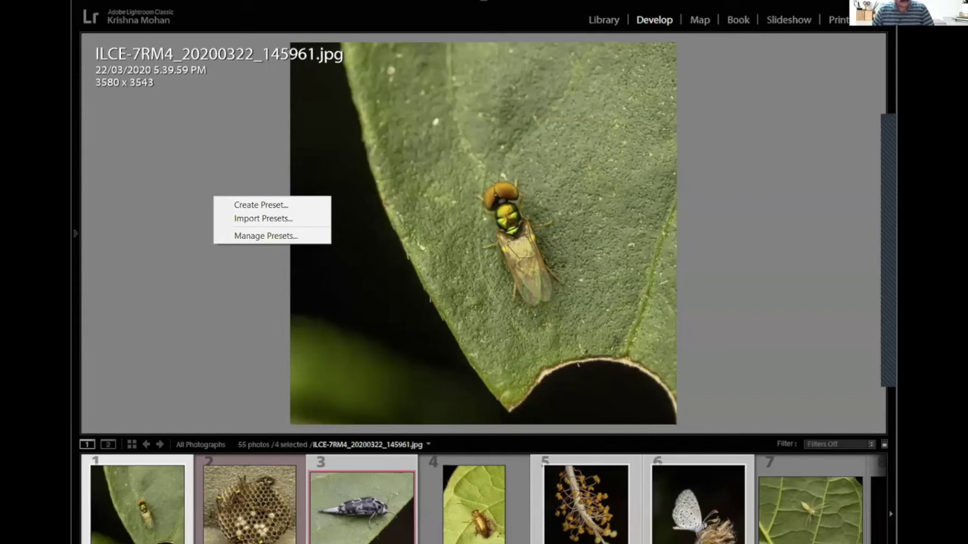
key(Escape)
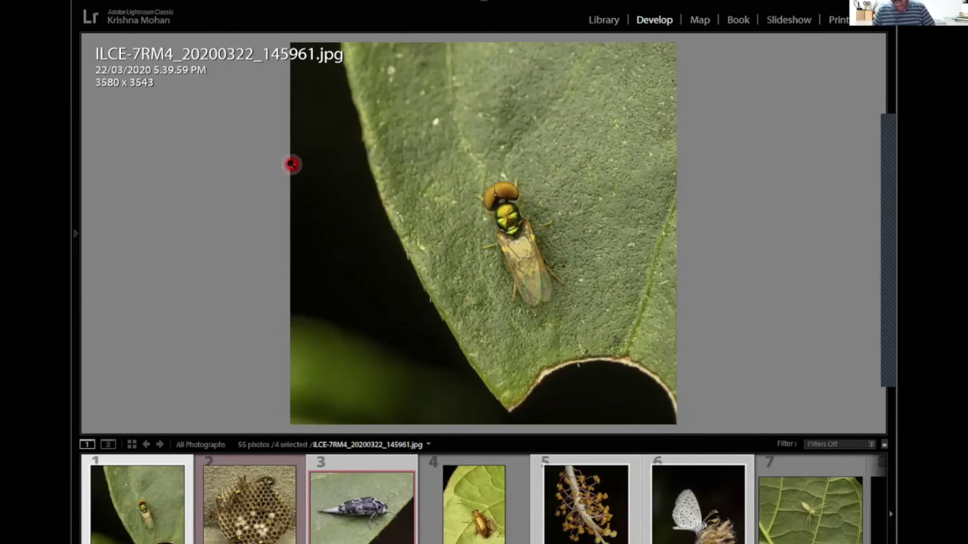
- Return to the Library and view the actions available for the curfew capture folder
click(603, 17)
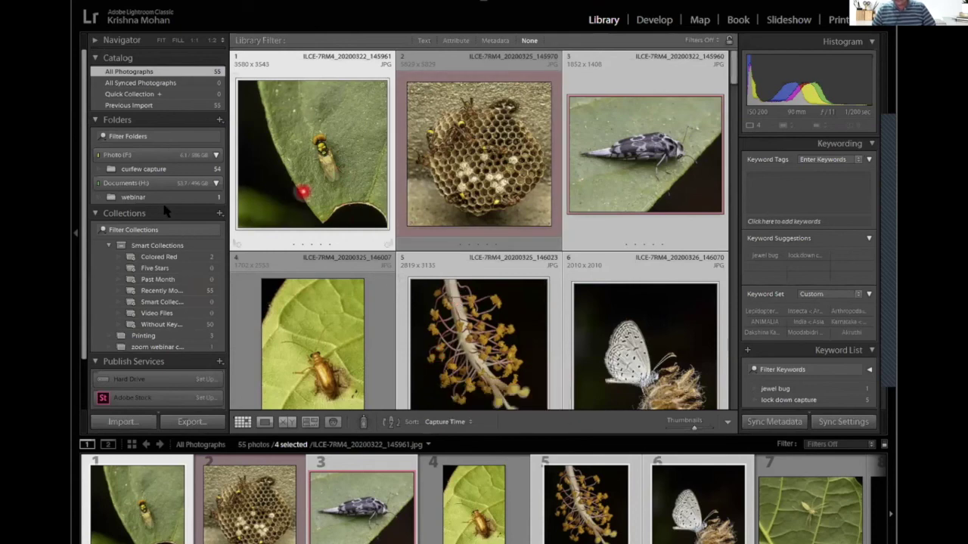
right_click(151, 168)
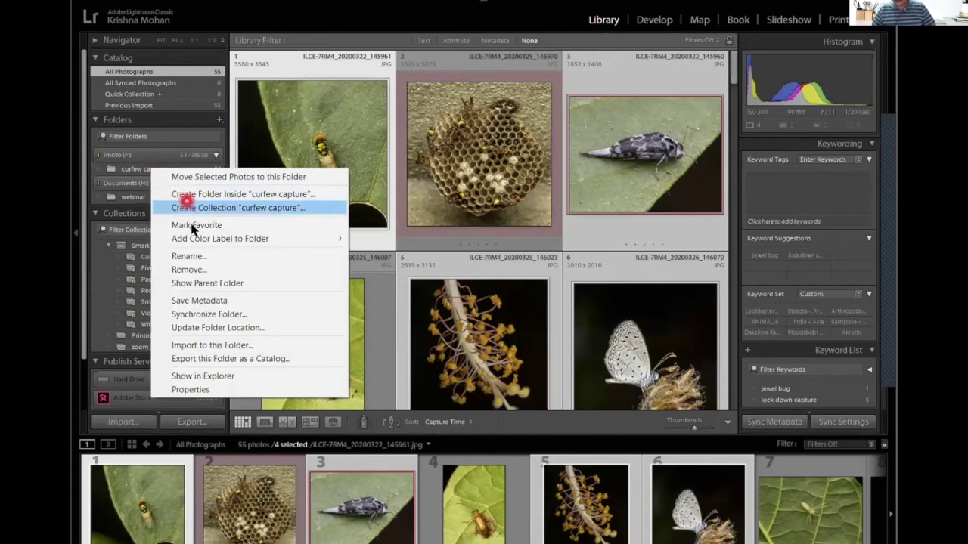
click(381, 259)
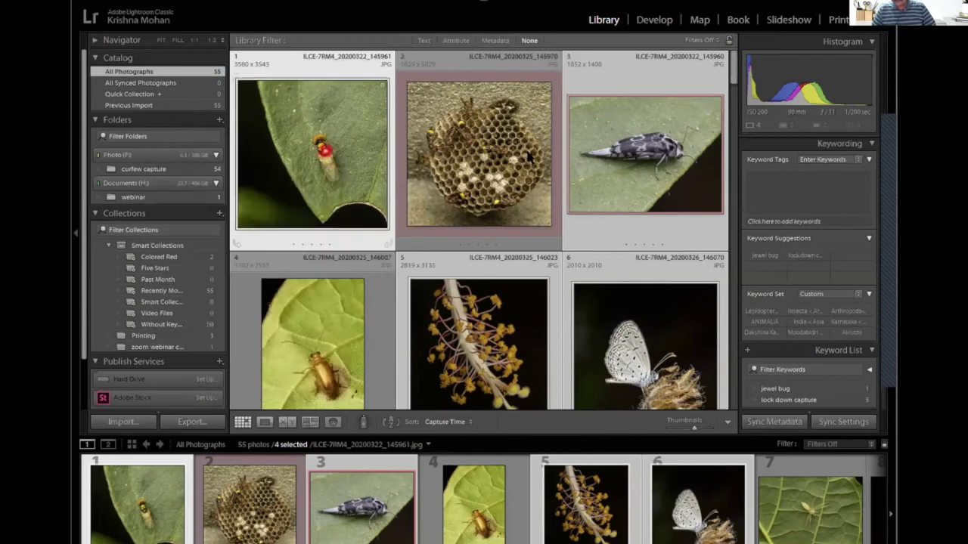
- Select only the wasp nest photo in the grid and view the actions available for it
right_click(505, 155)
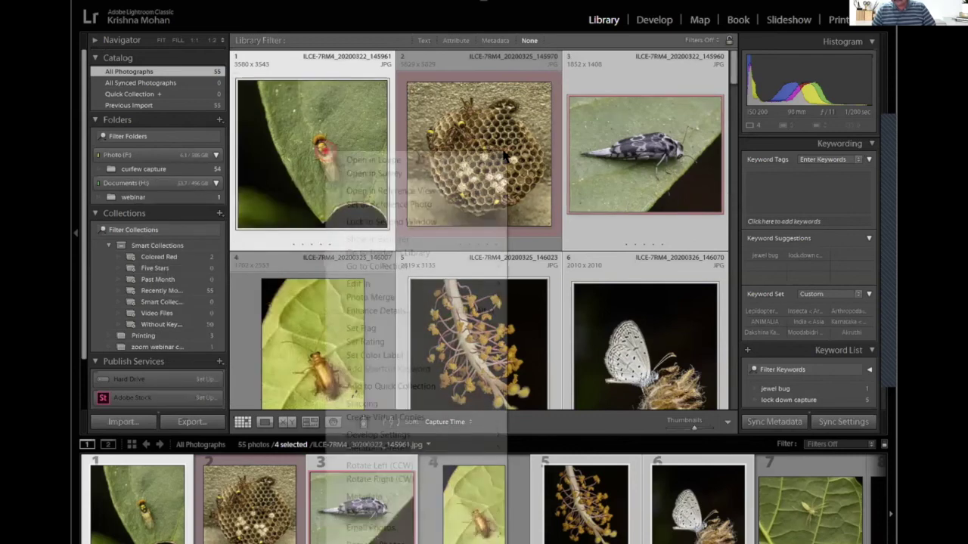
right_click(527, 152)
click(551, 219)
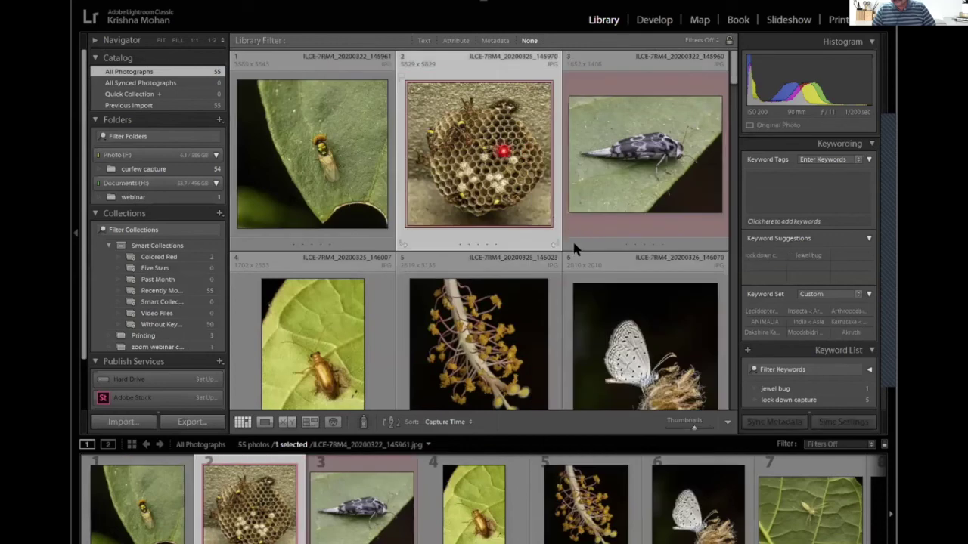
right_click(571, 175)
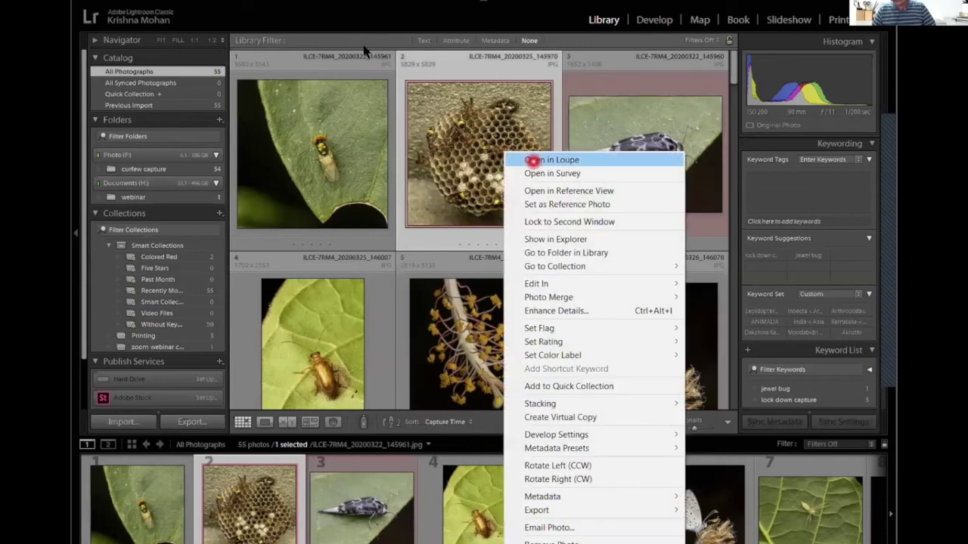
click(697, 371)
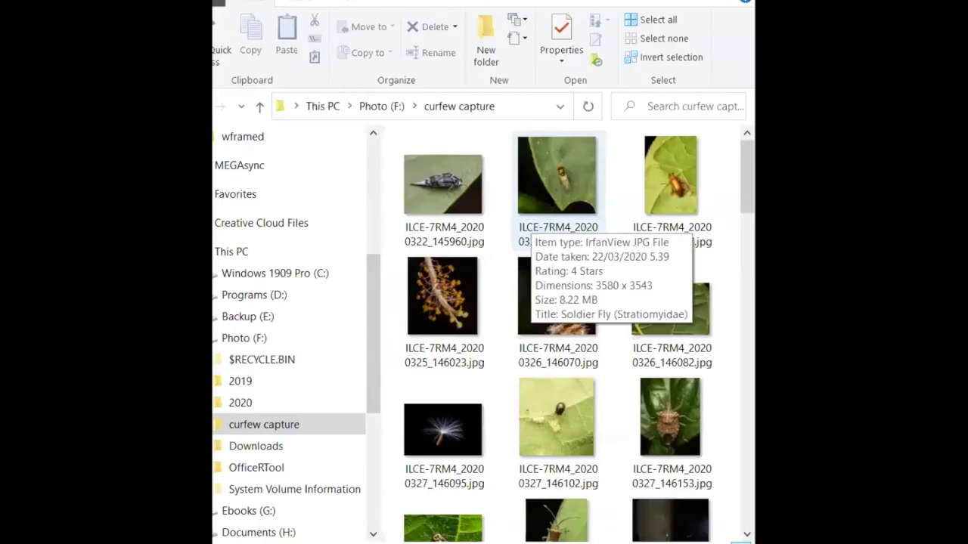
- In File Explorer, rename the curfew capture folder on the Photo (F:) drive as curfew capture old
click(552, 200)
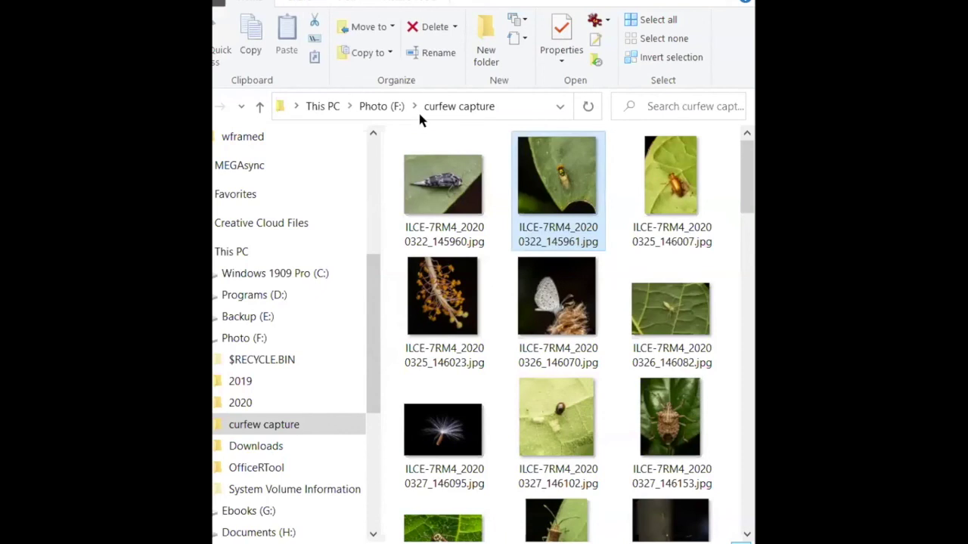
click(382, 106)
right_click(483, 227)
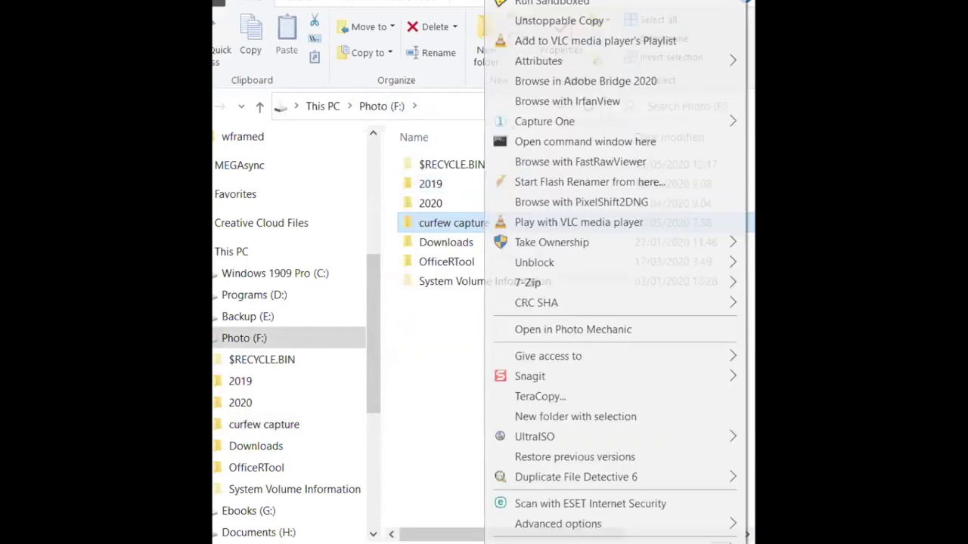
key(m)
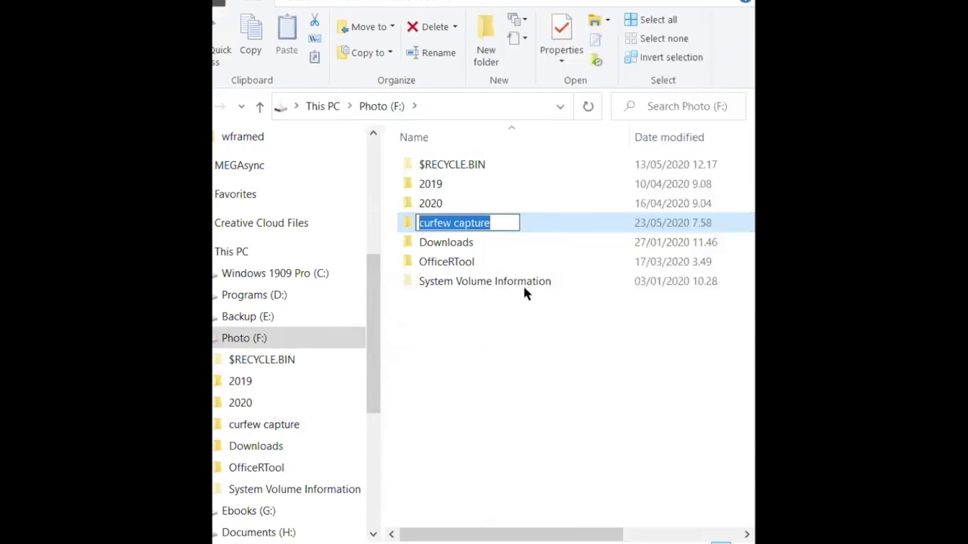
key(End)
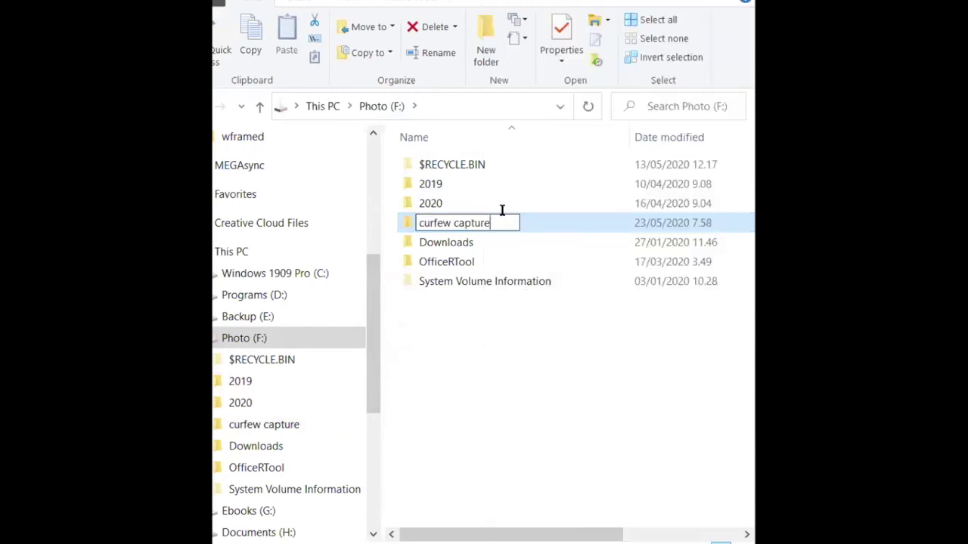
text(old)
key(Return)
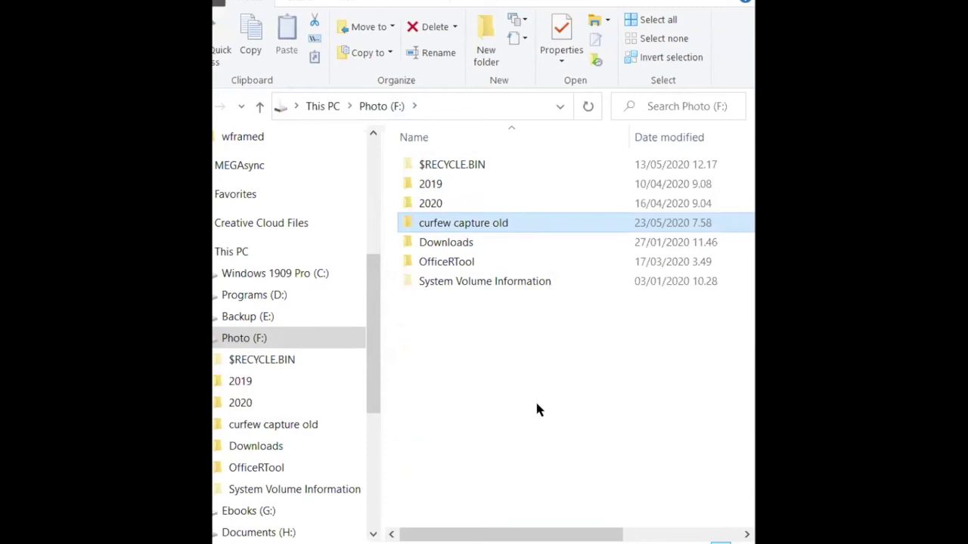
click(536, 404)
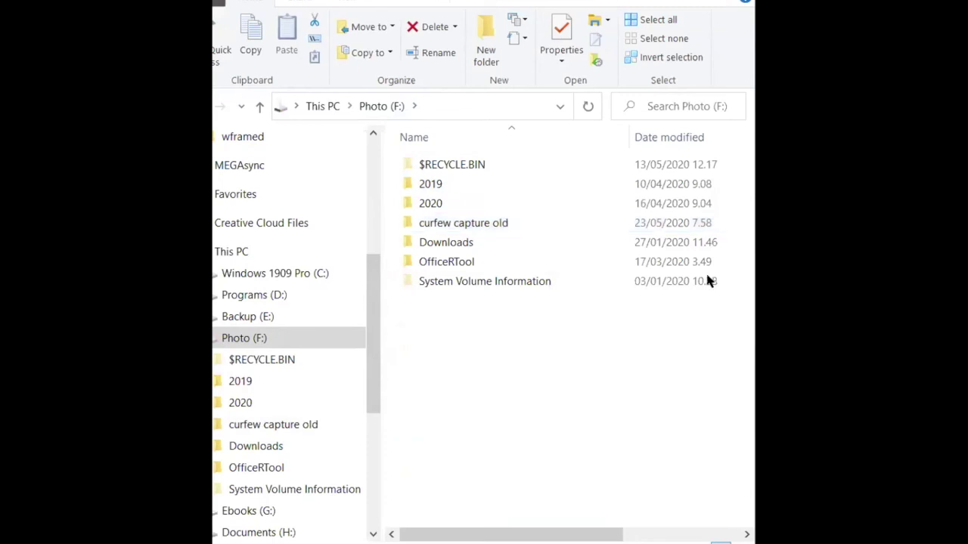
- Switch back to Lightroom Classic, check the soldier fly photo's missing-file indicator, and open the photo in Loupe view
click(489, 223)
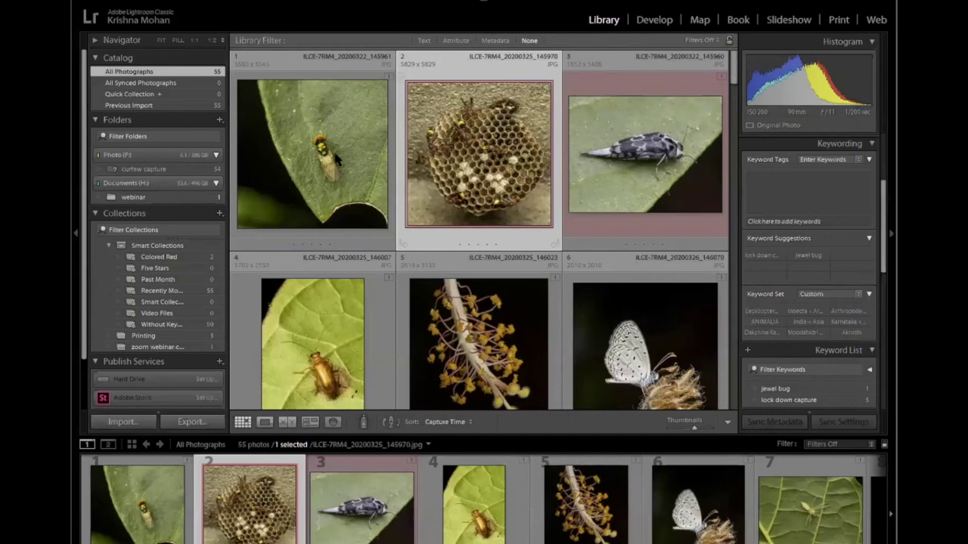
click(382, 121)
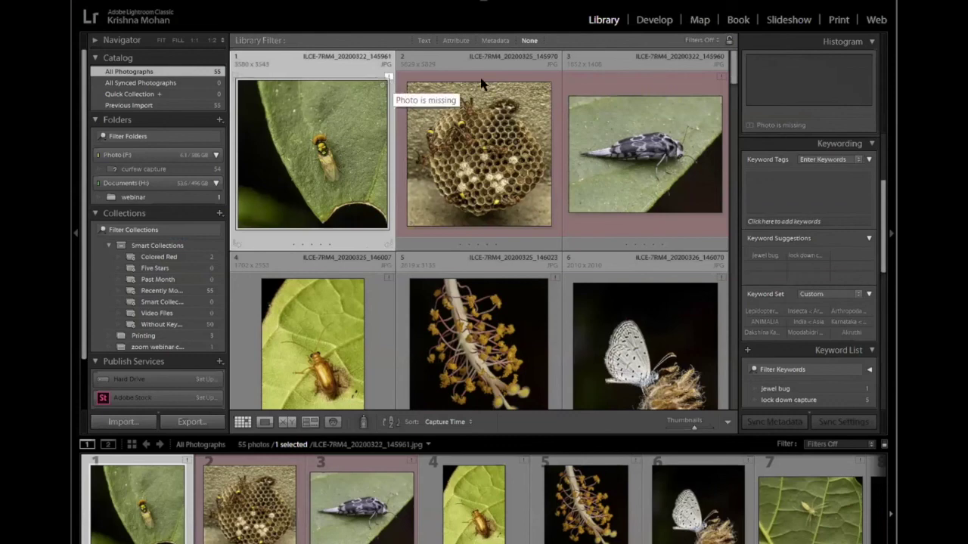
double_click(345, 129)
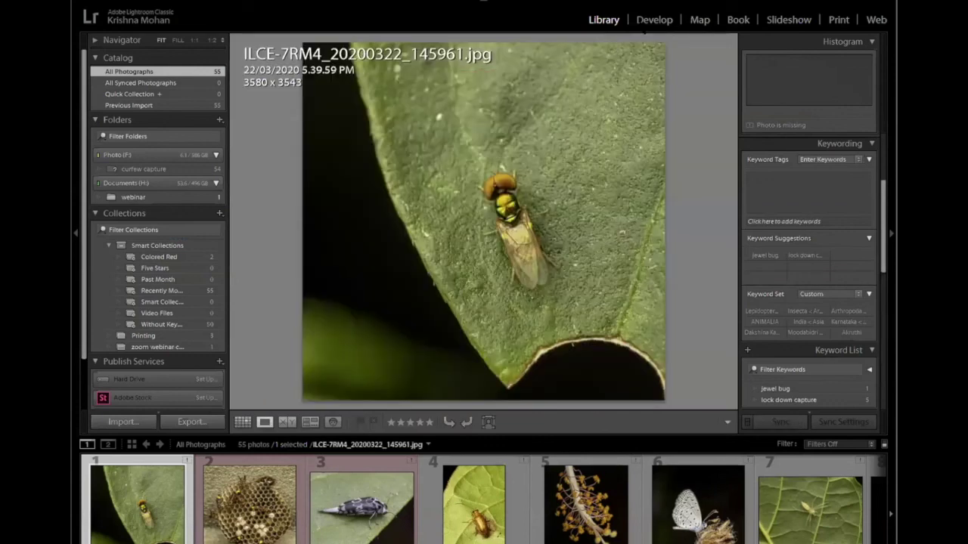
- Open the missing soldier fly photo in Develop and magnify it to inspect the detail around the fly's eye
click(631, 34)
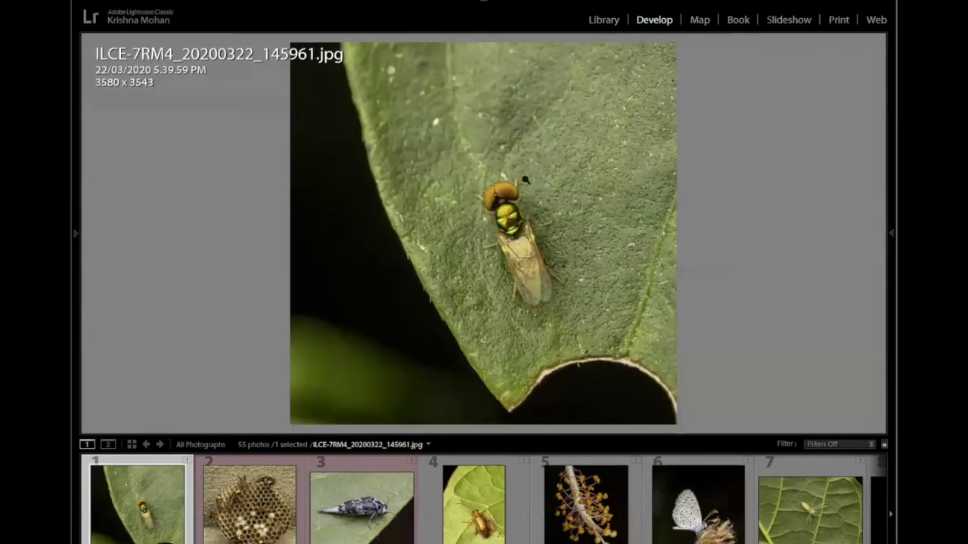
key(ctrl+equal)
key(ctrl+equal)
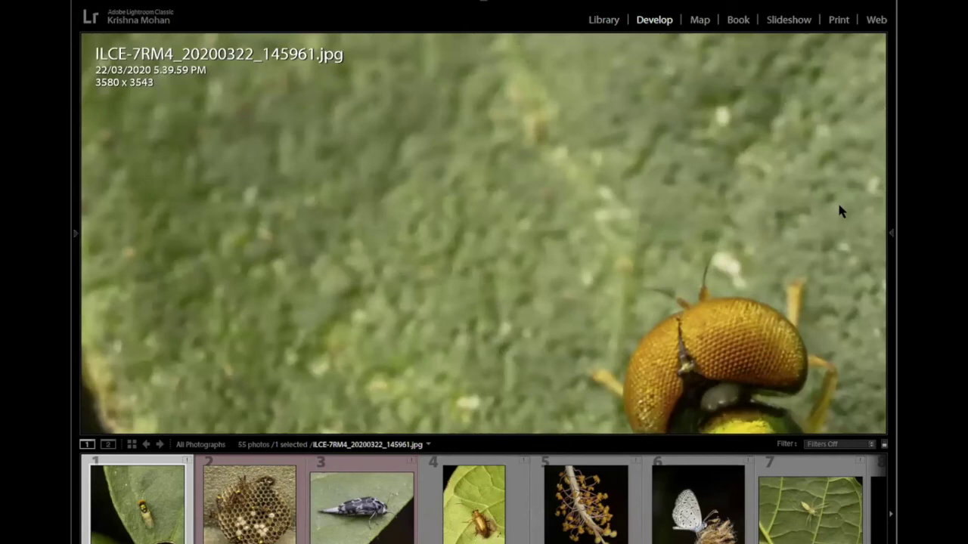
- Show the whole soldier fly photo with the Develop adjustment controls and set its Exposure to -0.75
click(803, 201)
key(F8)
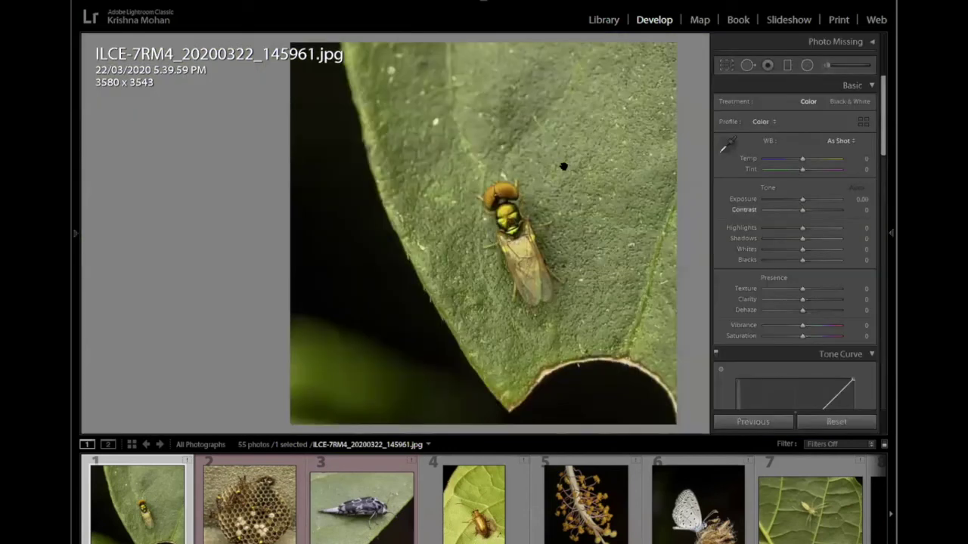
key(equal)
mouse_move(815, 199)
mouse_down()
mouse_move(789, 314)
mouse_move(787, 274)
mouse_move(826, 193)
mouse_up()
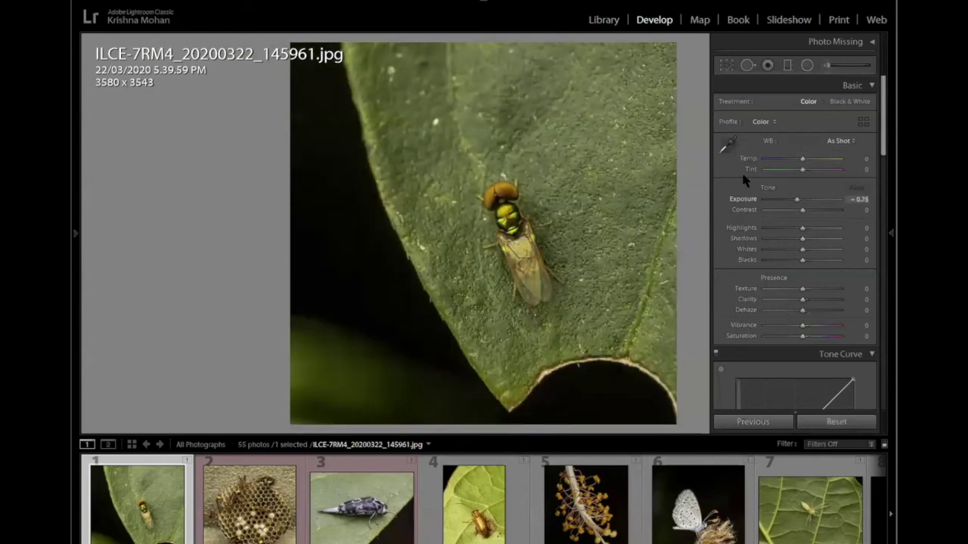
- Magnify the missing soldier fly photo, and check it against the wasp nest and neighbouring black-and-grey insect photos in the Library grid
key(z)
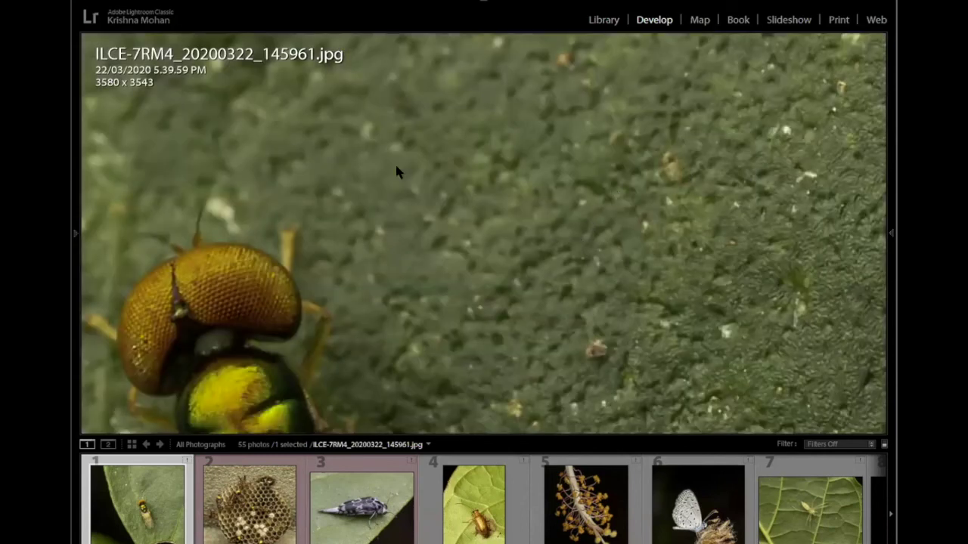
key(z)
key(g)
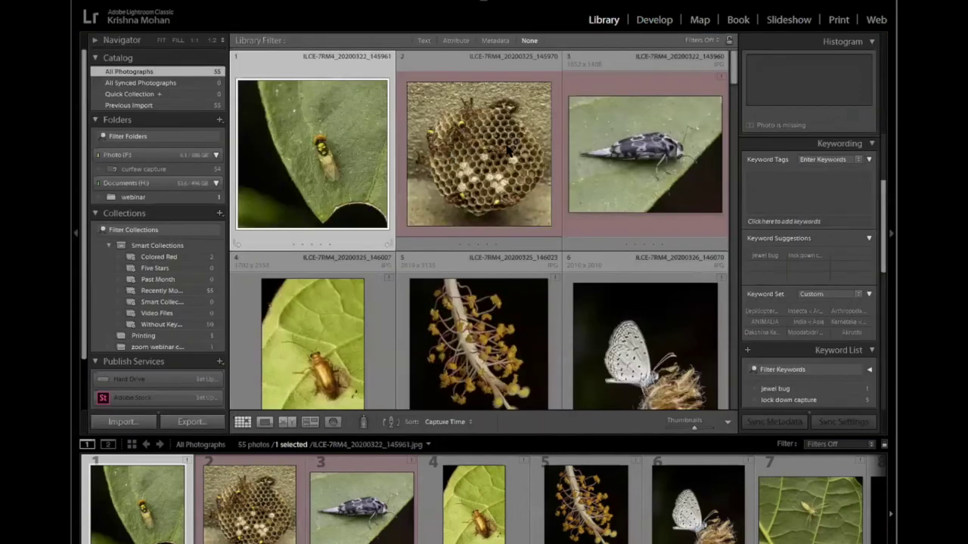
click(540, 86)
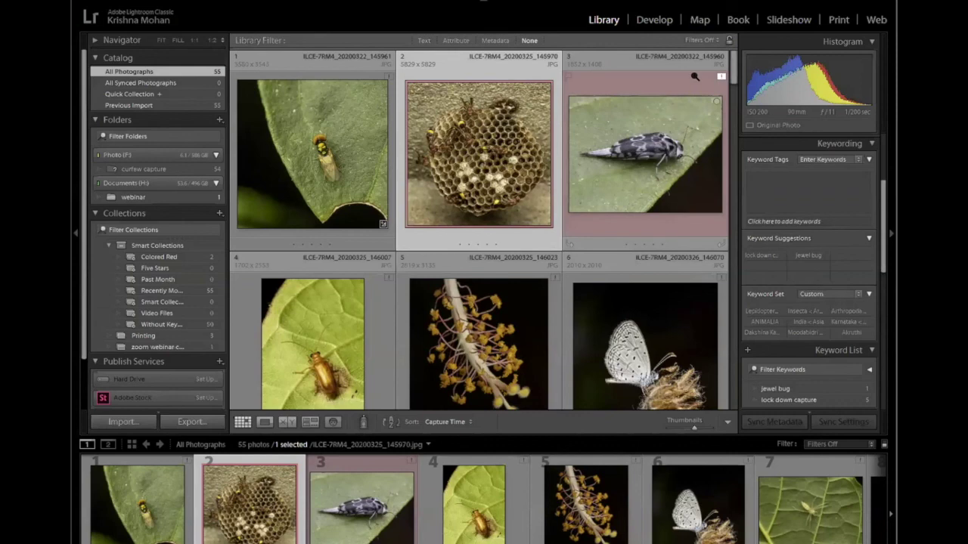
double_click(575, 145)
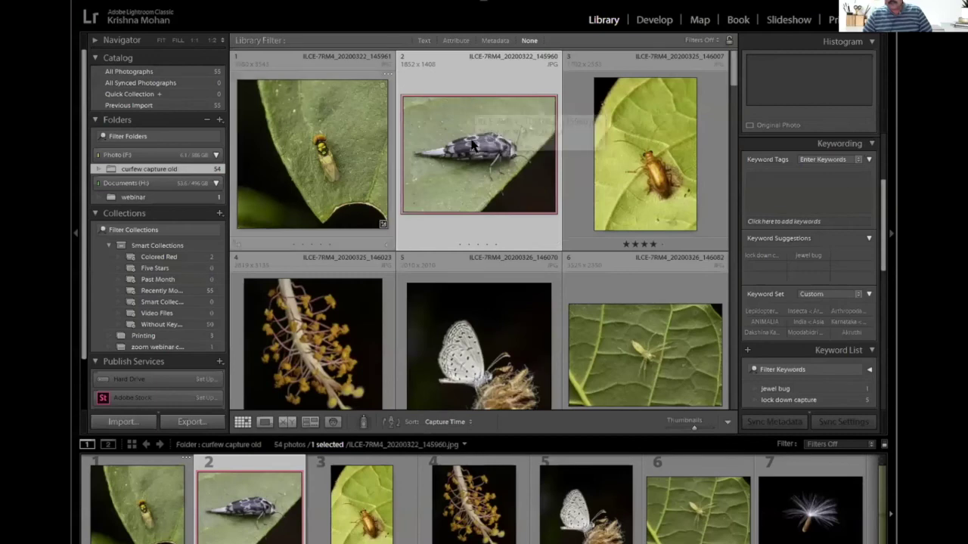
- Open the golden beetle photo from the curfew capture old folder in Develop and set its Exposure to +0.08
double_click(624, 151)
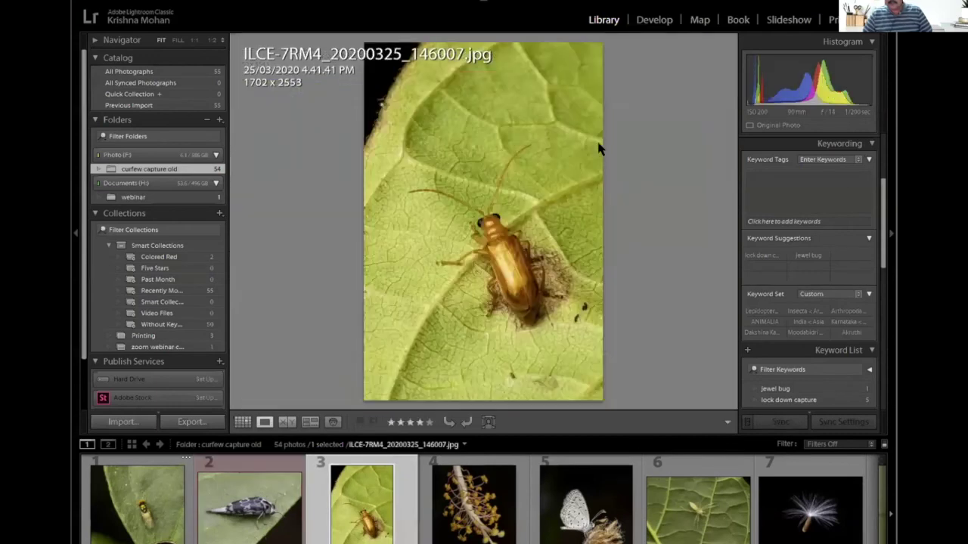
key(d)
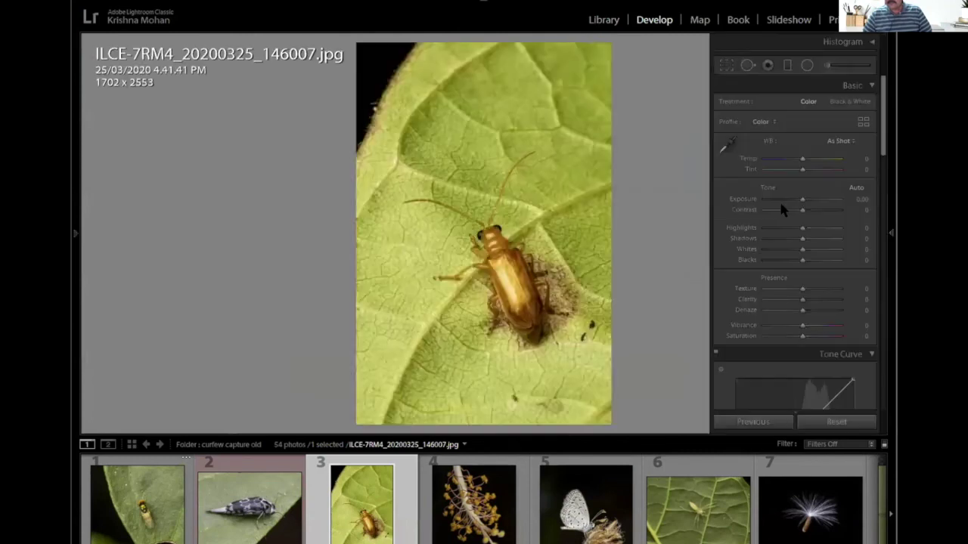
drag(802, 204, 804, 206)
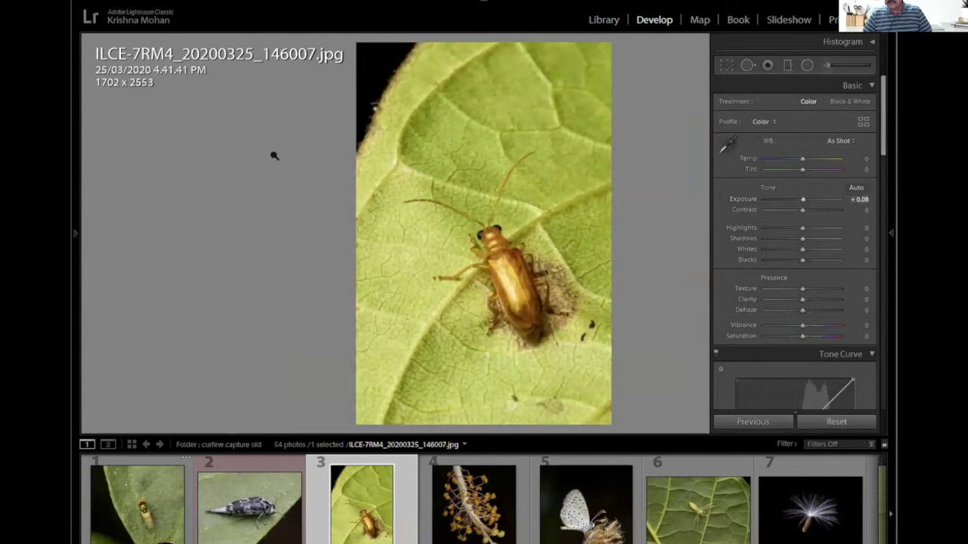
- Hide the side panels, reveal the beetle photo's Develop history, and bring all side panels back
key(Tab)
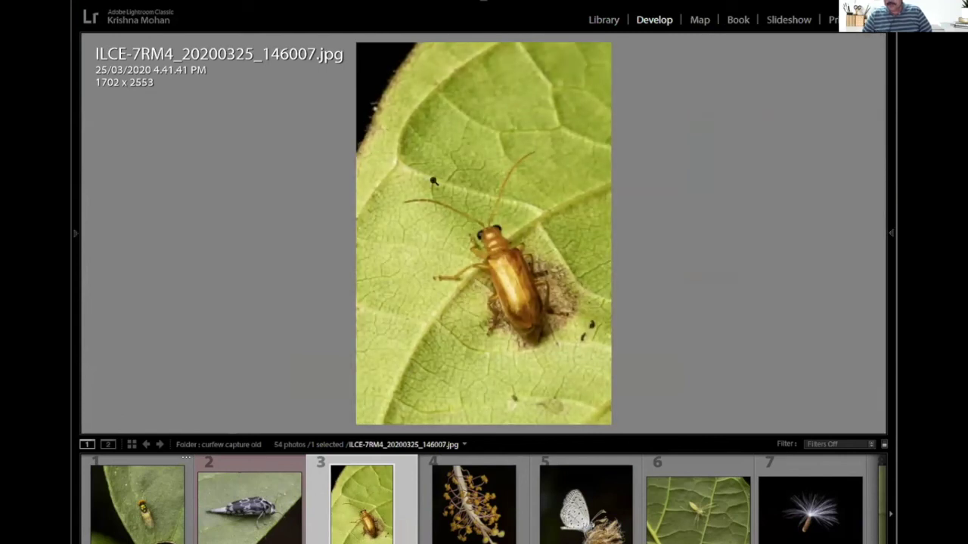
mouse_move(76, 234)
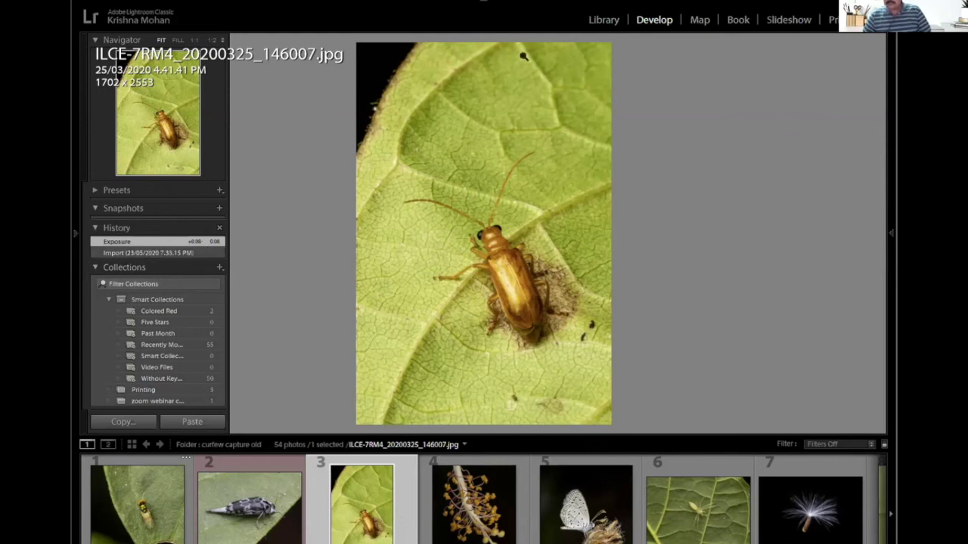
key(Tab)
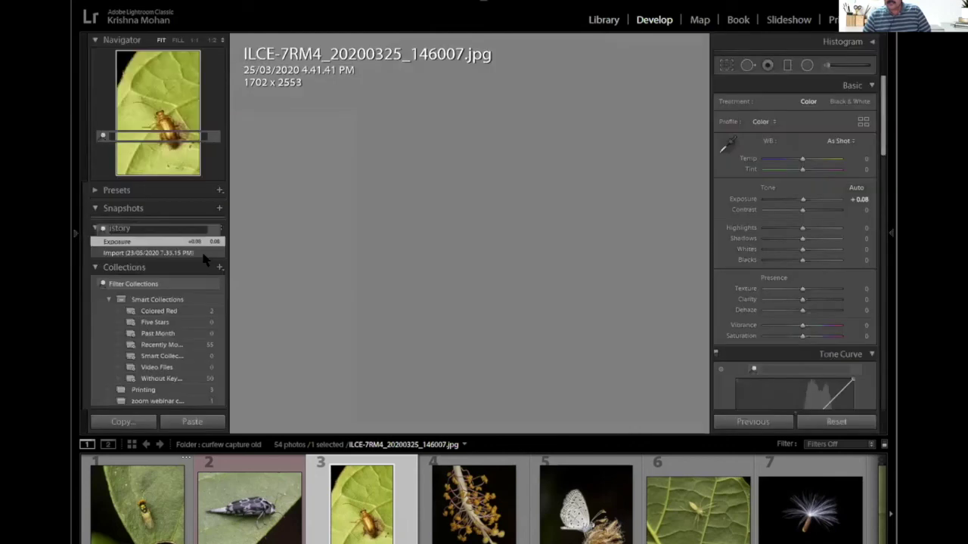
- Return to the Library and relink the missing curfew capture old folder to the curfew capture folder on the Photo (F:) drive
key(e)
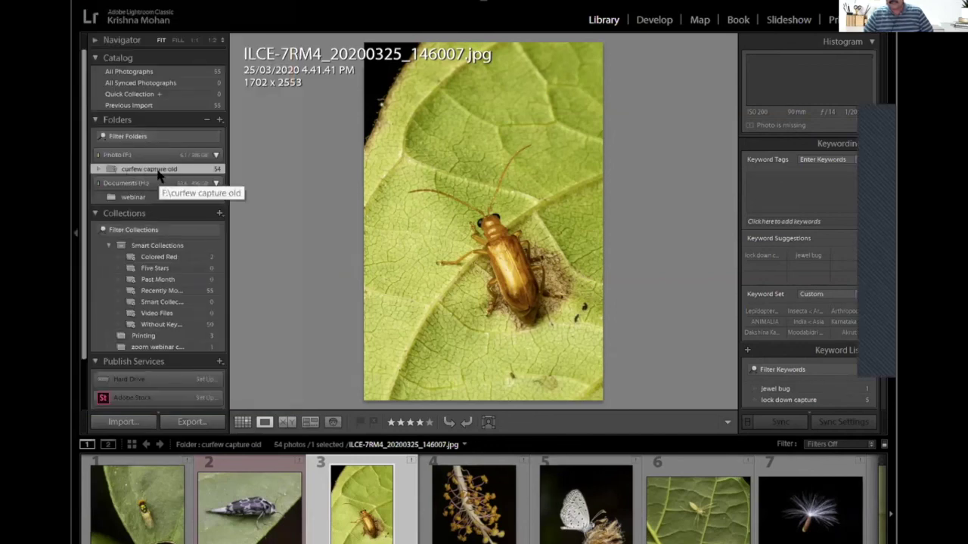
right_click(158, 172)
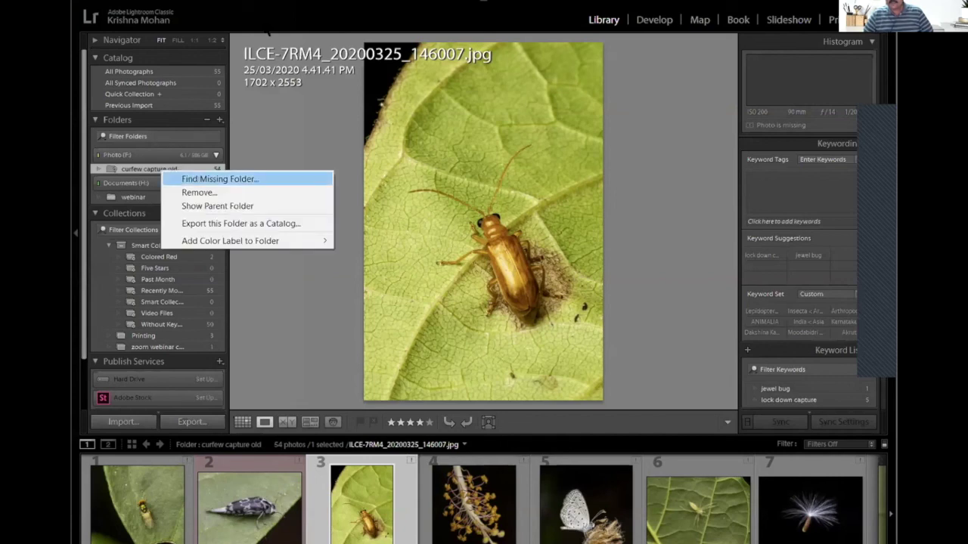
click(199, 180)
click(198, 30)
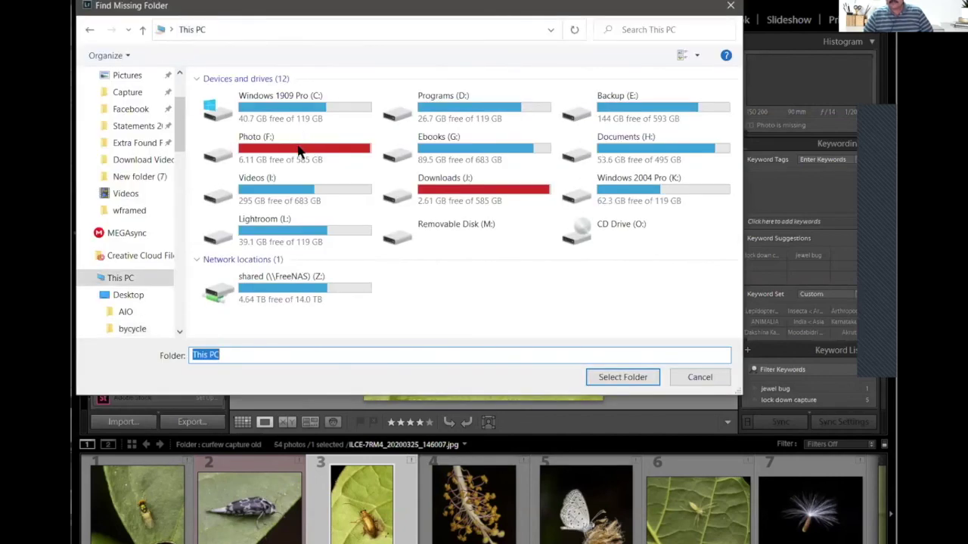
double_click(261, 151)
click(254, 145)
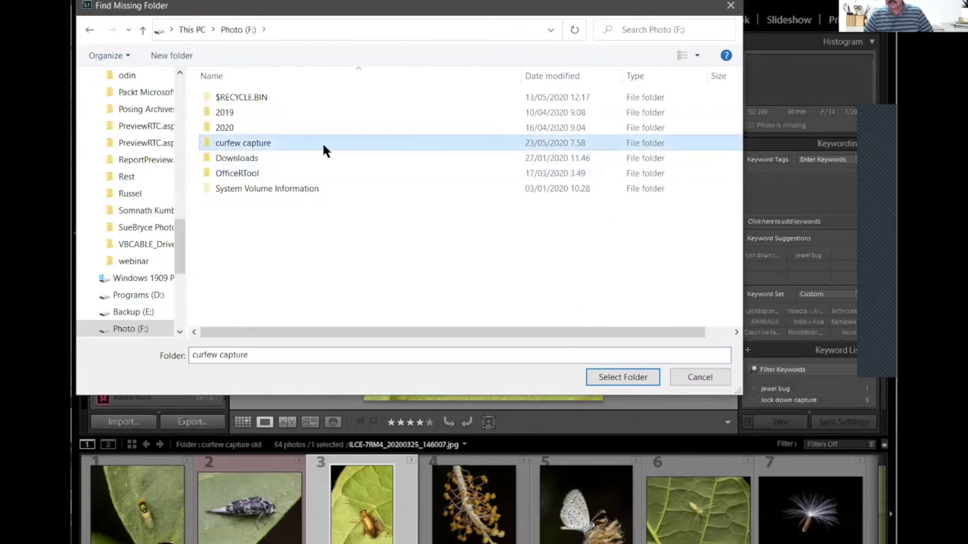
click(625, 380)
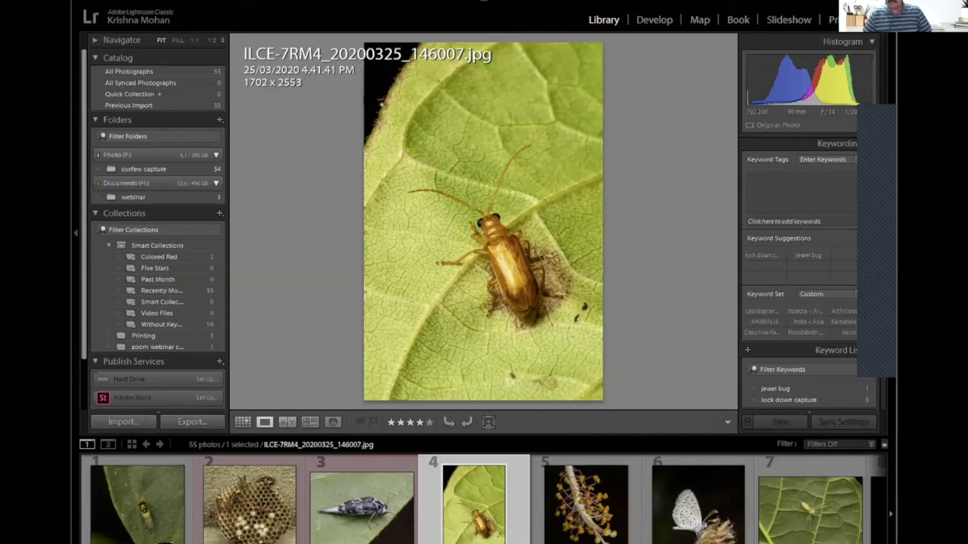
- Start a photo import with the Copy as DNG method and pick the Olympus Workspace folder under Pictures as the source
key(ctrl+shift+i)
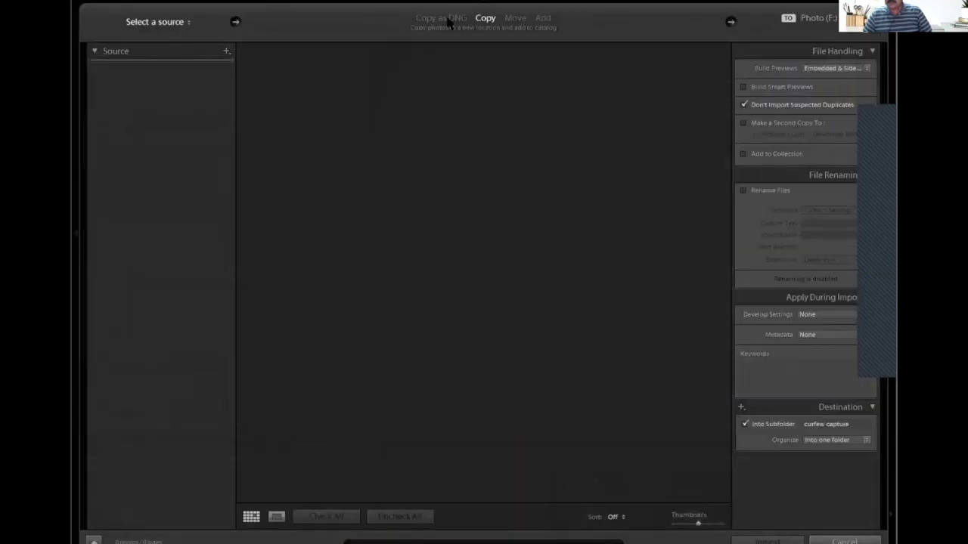
click(445, 19)
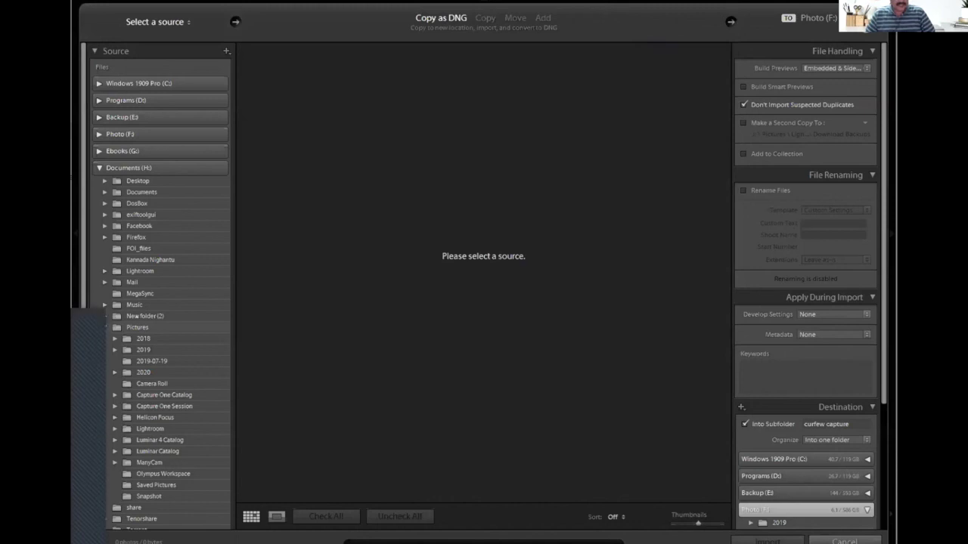
click(167, 478)
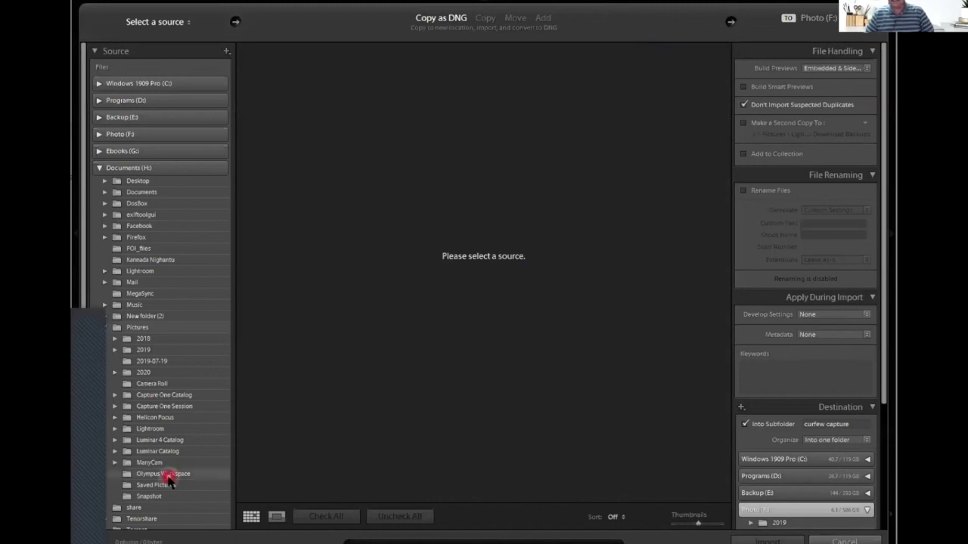